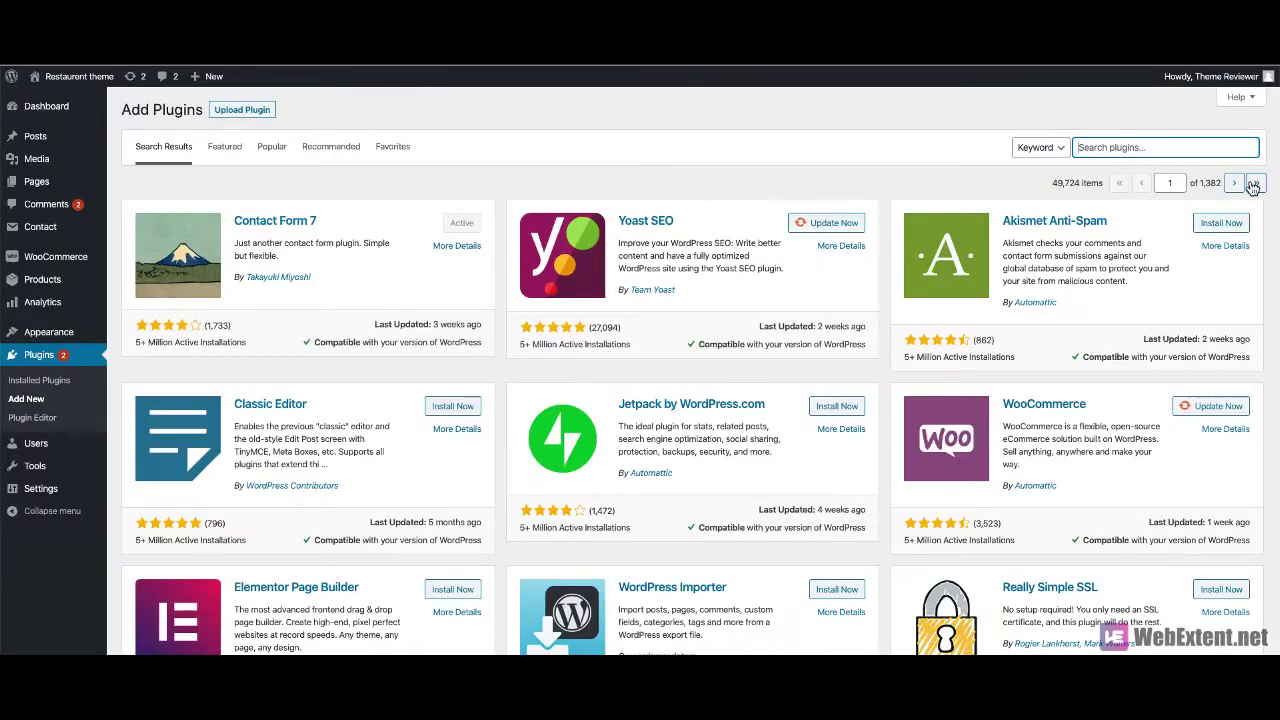
# Step: Search the plugin directory for 'child theme', where Child Theme Configurator shows as already active
pyautogui.click(1158, 150)
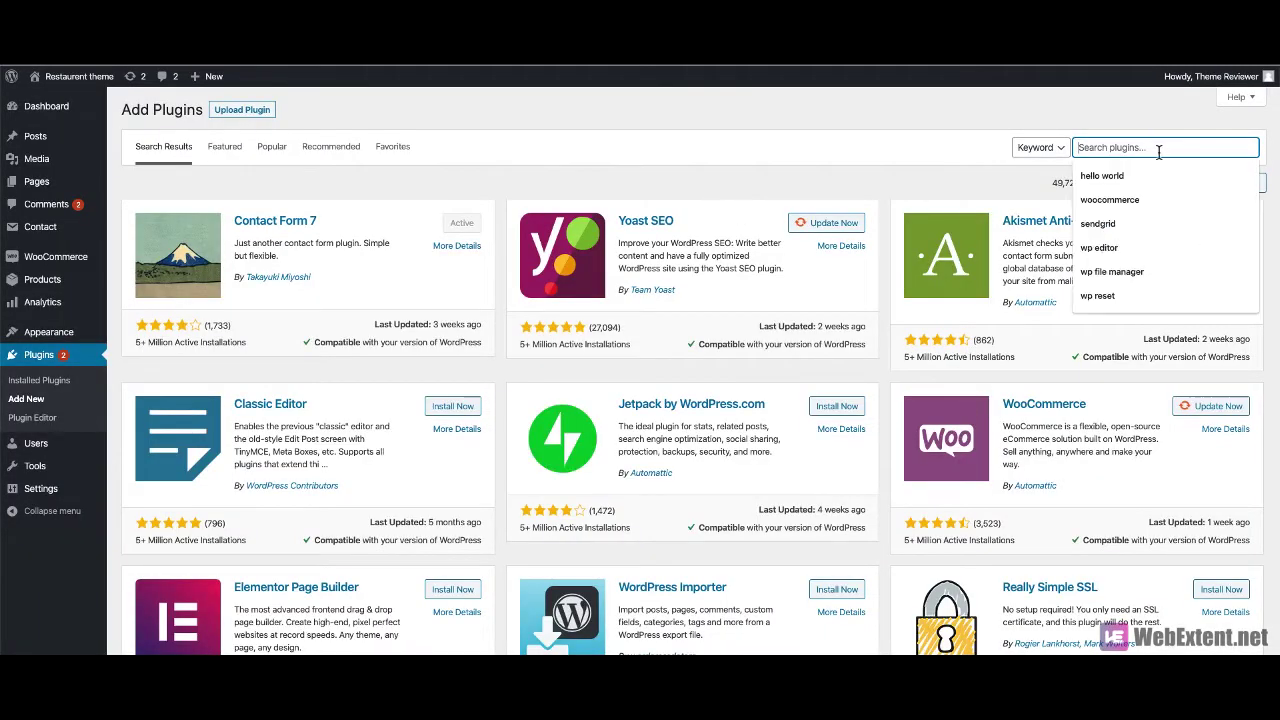
pyautogui.write('child theme')
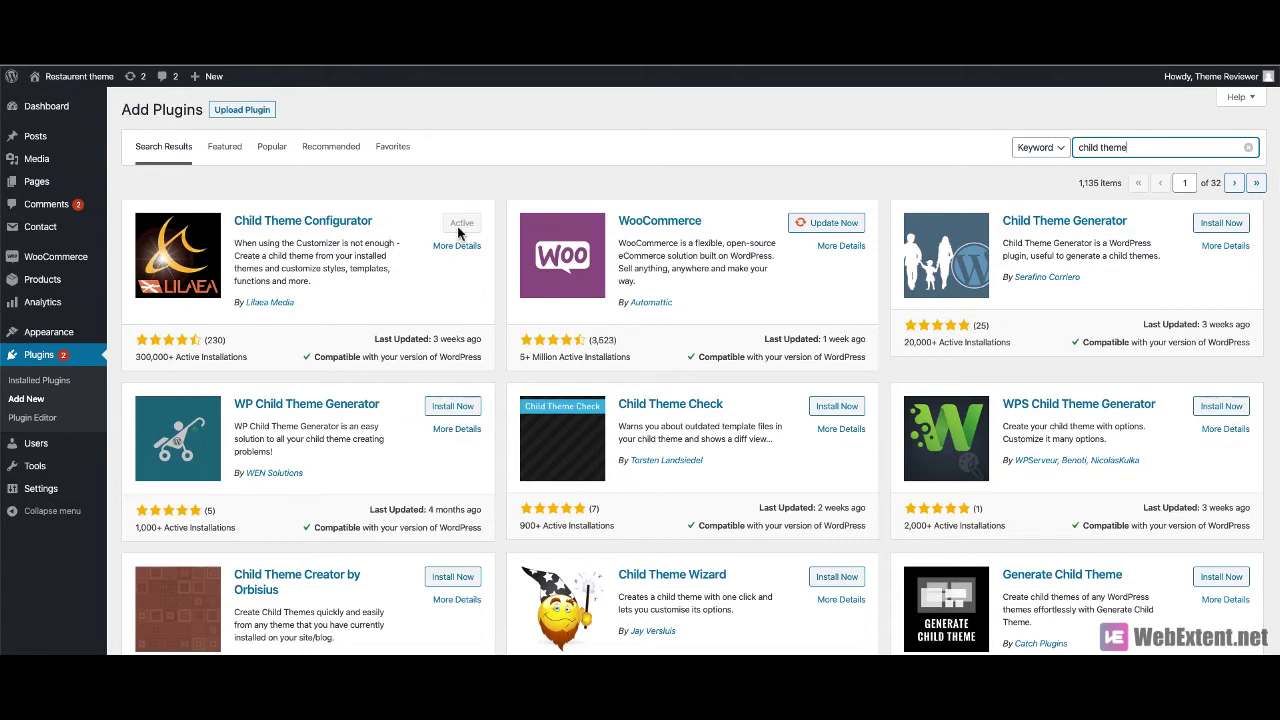
pyautogui.moveTo(88, 470)
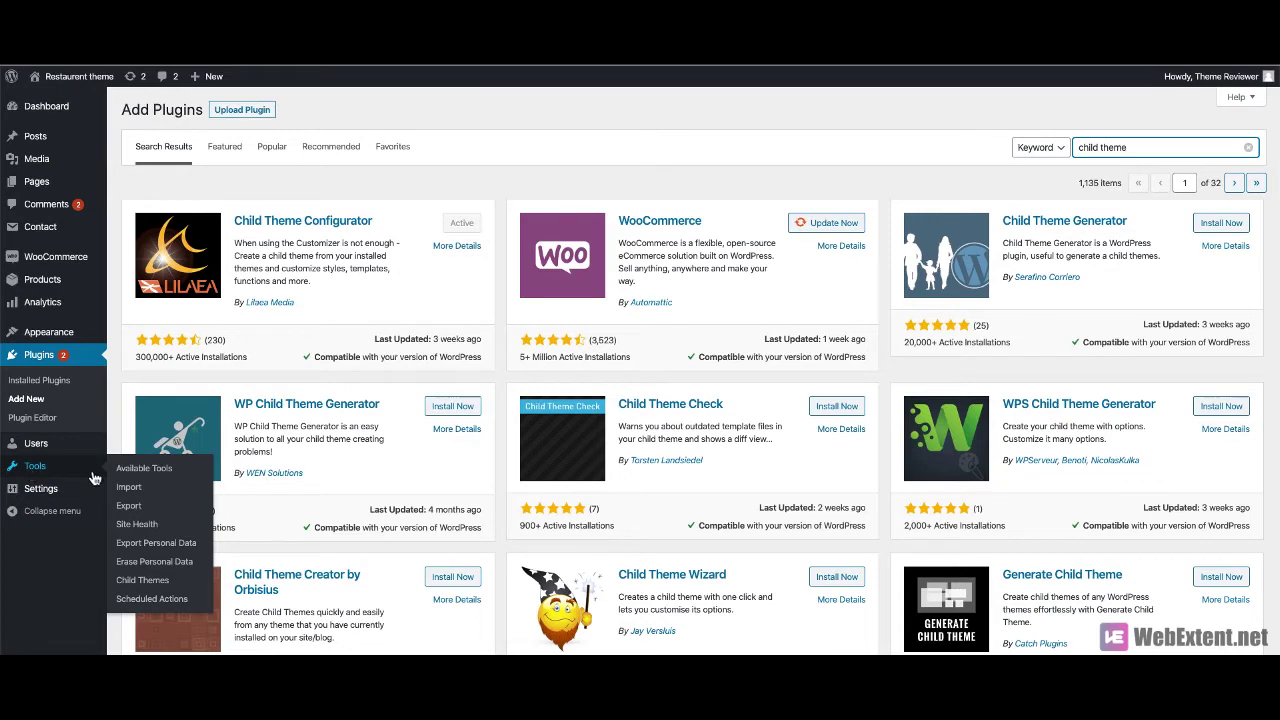
# Step: In the Child Theme Configurator, choose Twenty Twenty as the parent theme and analyze it
pyautogui.click(140, 584)
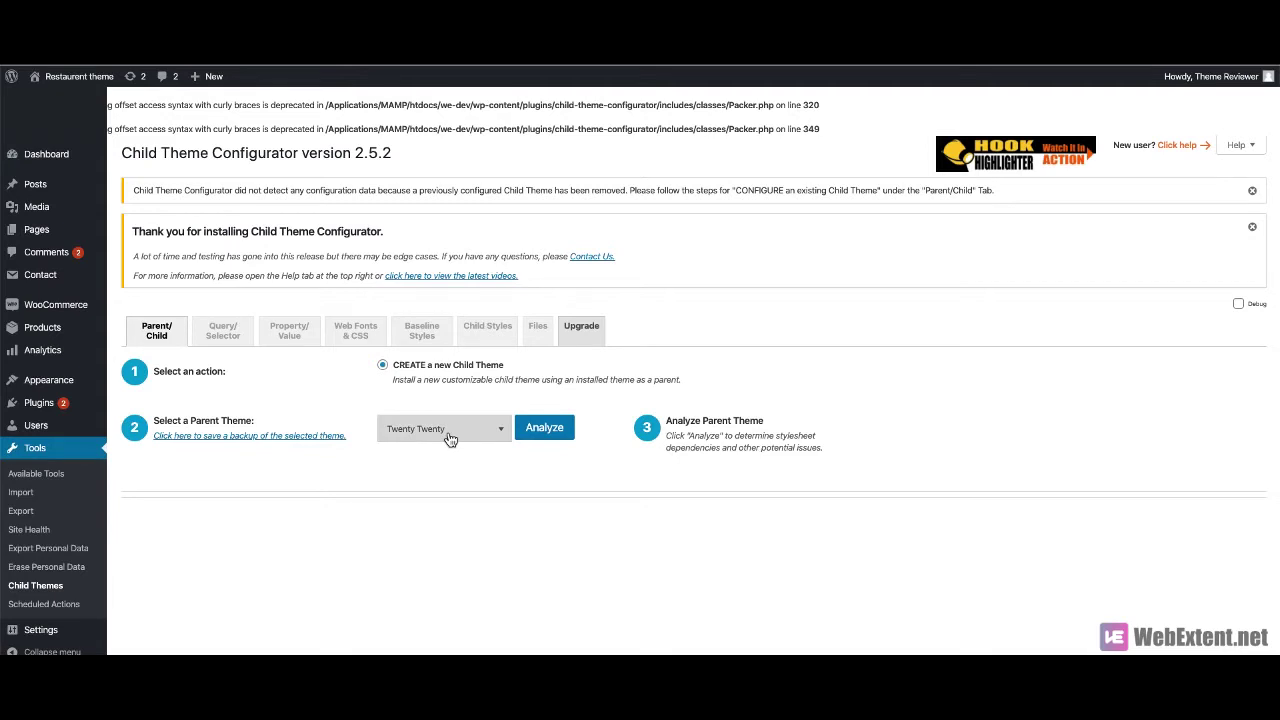
pyautogui.click(446, 438)
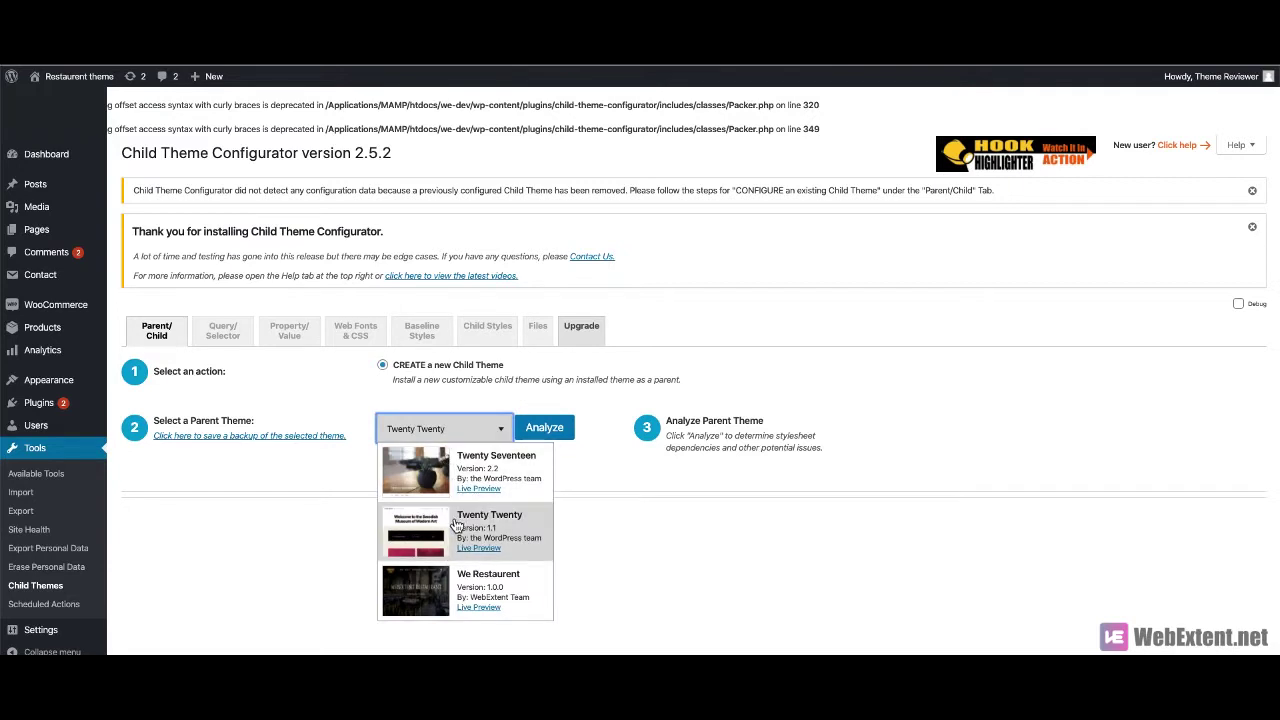
pyautogui.click(212, 548)
pyautogui.moveTo(63, 381)
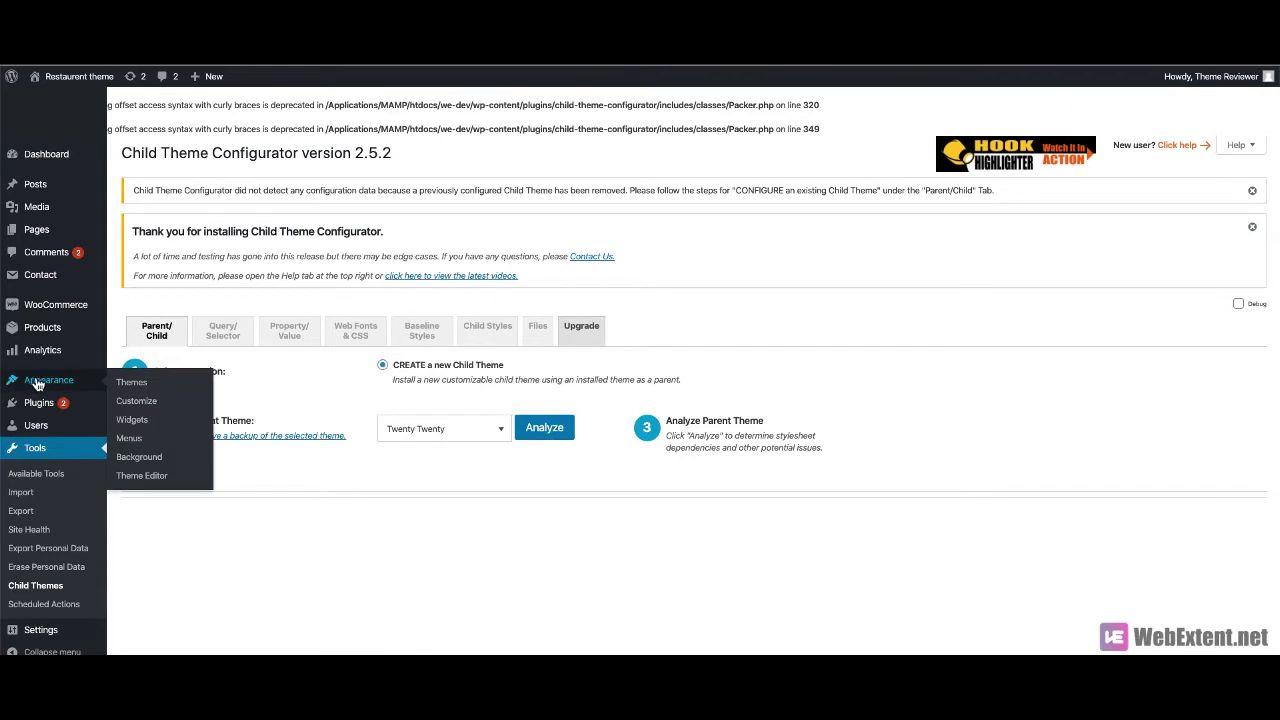
pyautogui.click(425, 429)
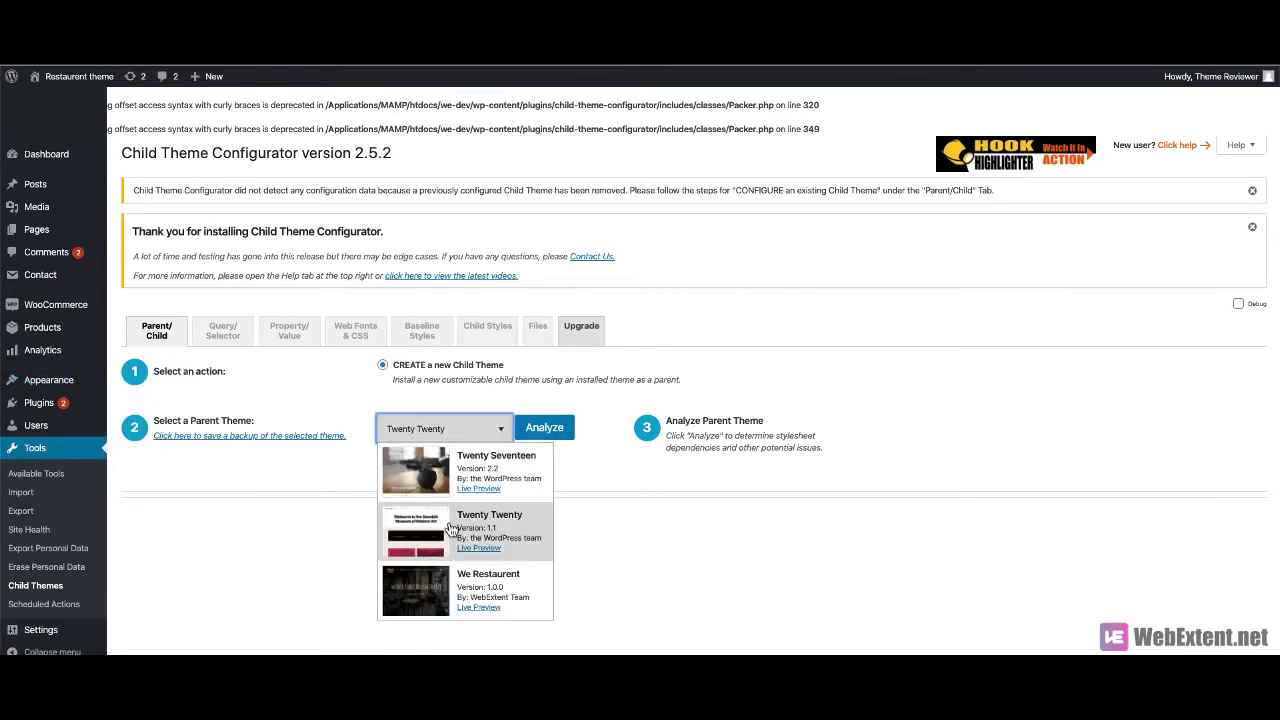
pyautogui.click(440, 535)
pyautogui.click(549, 438)
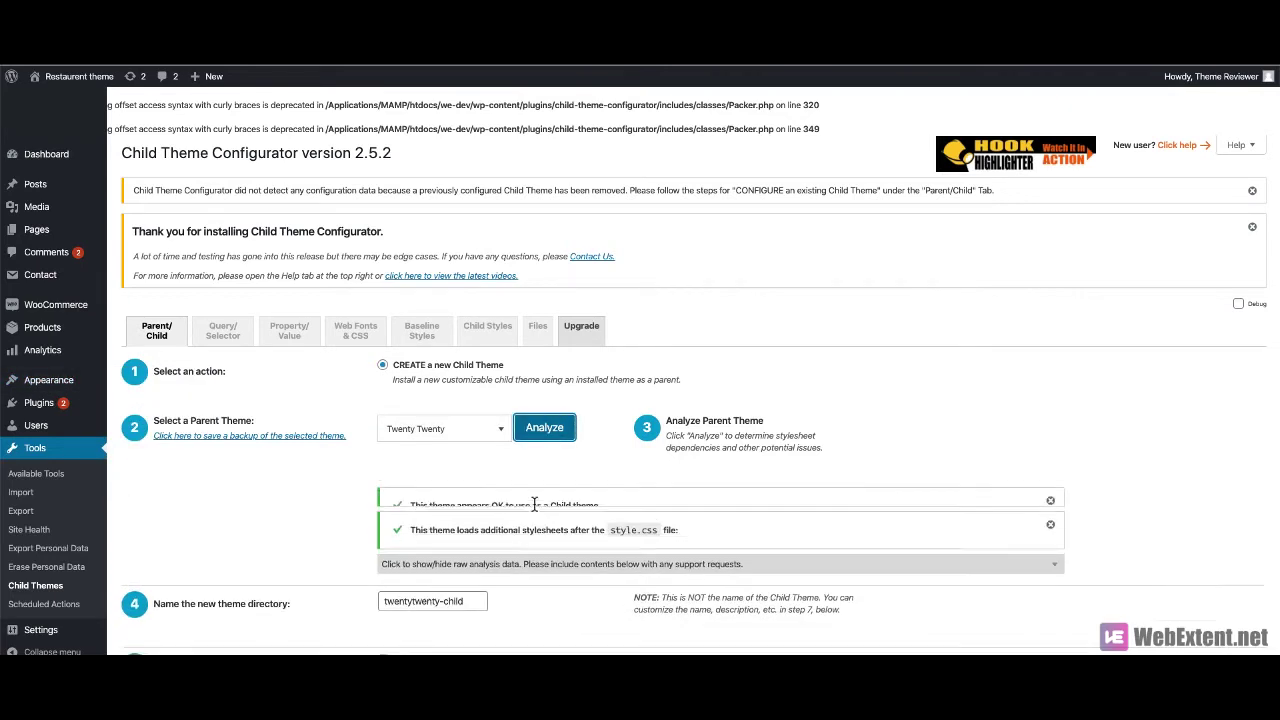
# Step: Create the new Twenty Twenty Child theme in the twentytwenty-child directory
pyautogui.scroll(-3, 535, 502)
pyautogui.scroll(-5, 535, 502)
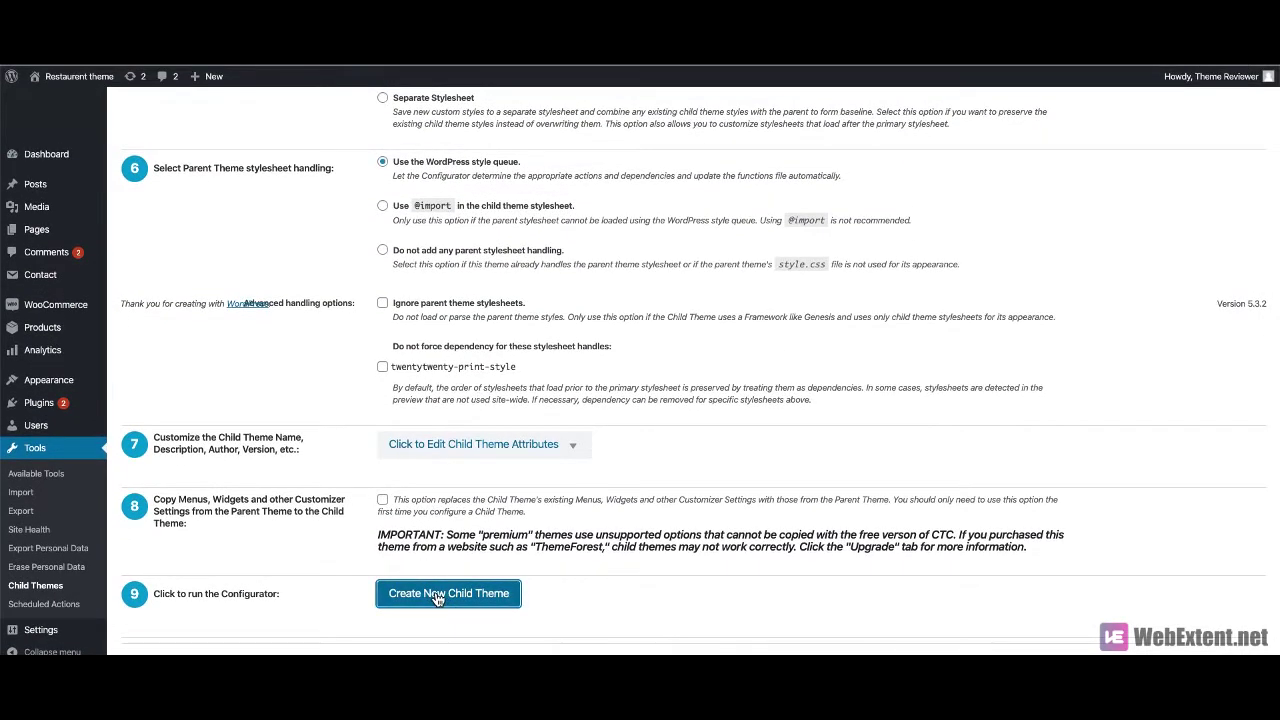
pyautogui.click(437, 594)
pyautogui.scroll(-5, 434, 596)
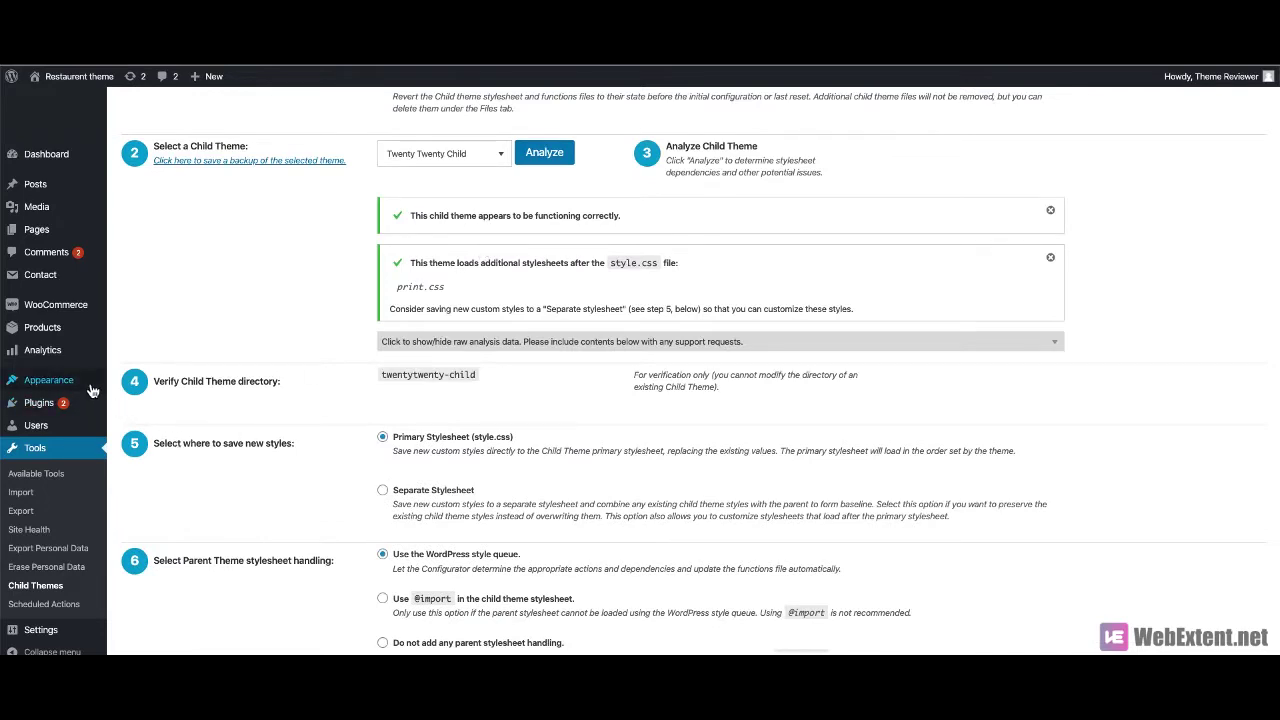
pyautogui.moveTo(92, 390)
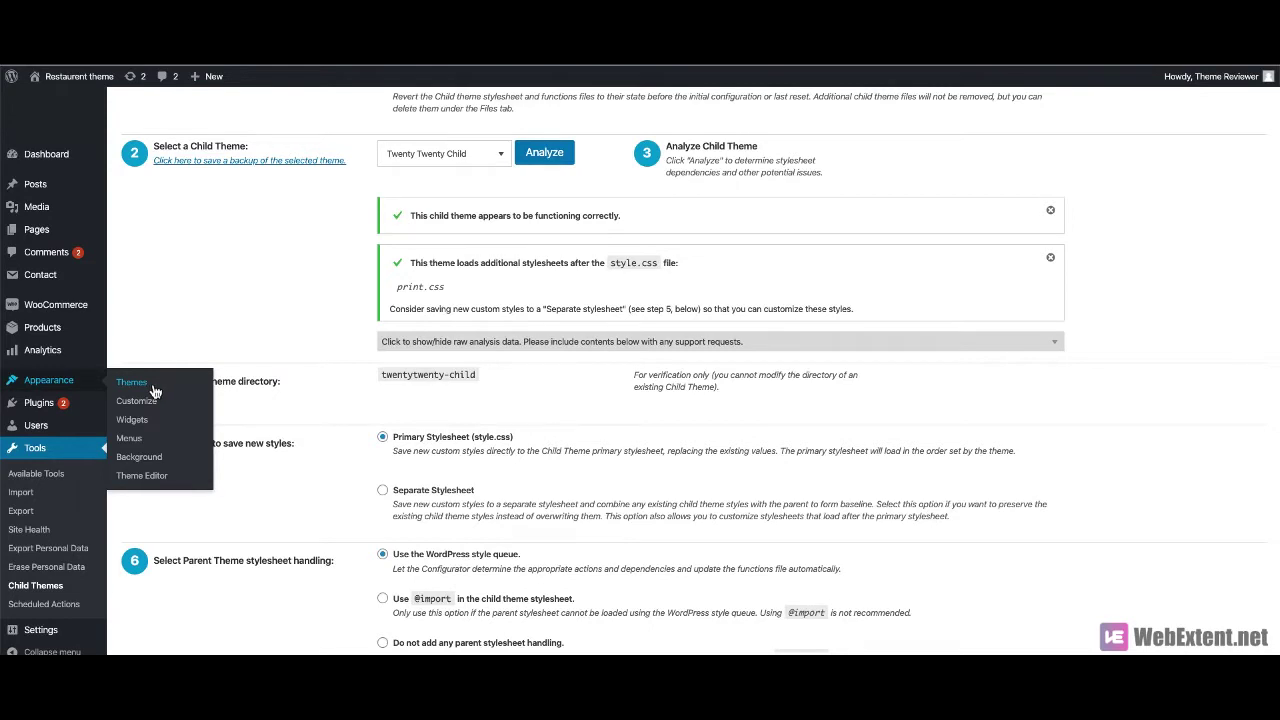
# Step: Activate Twenty Twenty Child on the Appearance > Themes page
pyautogui.click(155, 391)
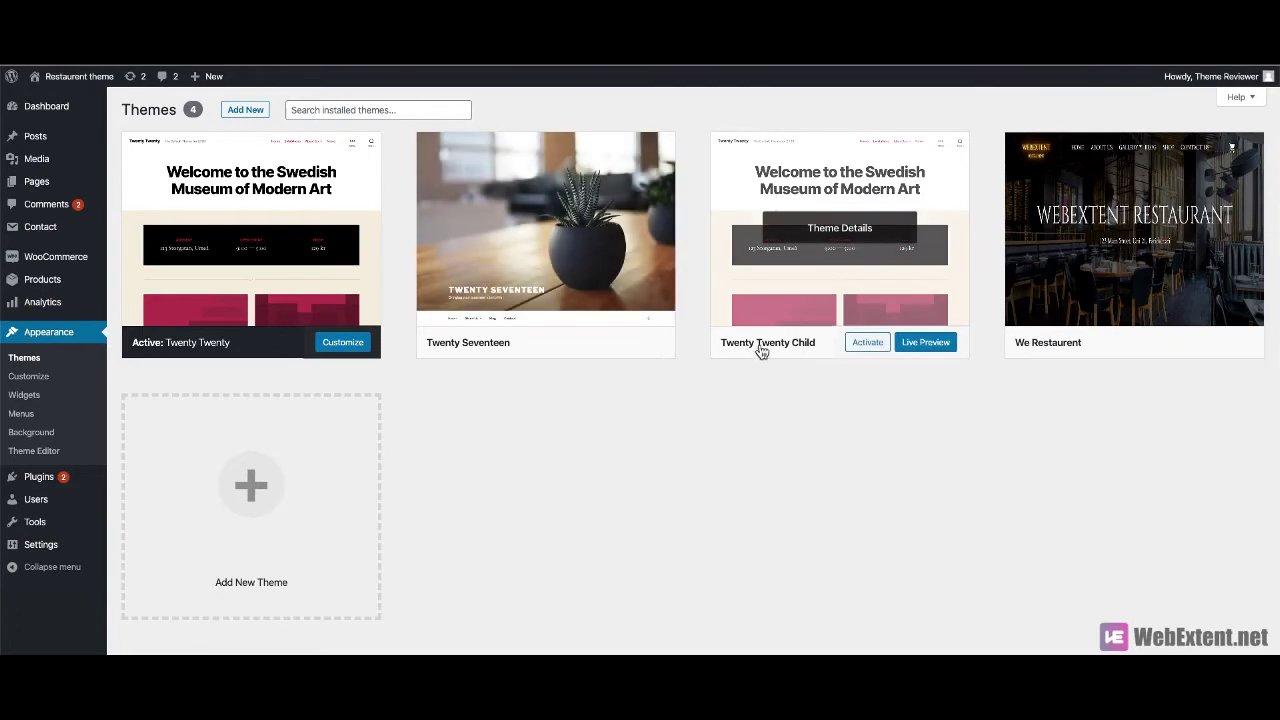
pyautogui.click(858, 345)
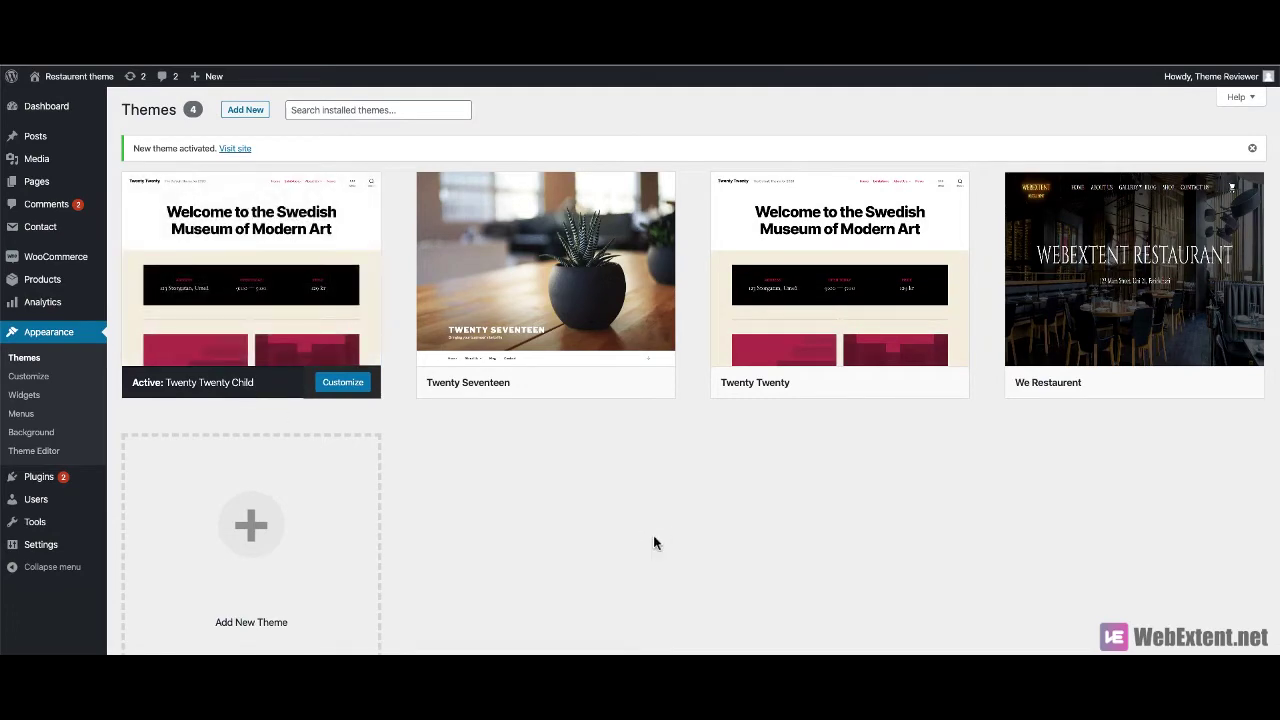
pyautogui.moveTo(12, 530)
pyautogui.click(157, 640)
# Step: Analyze Twenty Twenty again and scroll through the configurator's steps 4–9
pyautogui.click(544, 586)
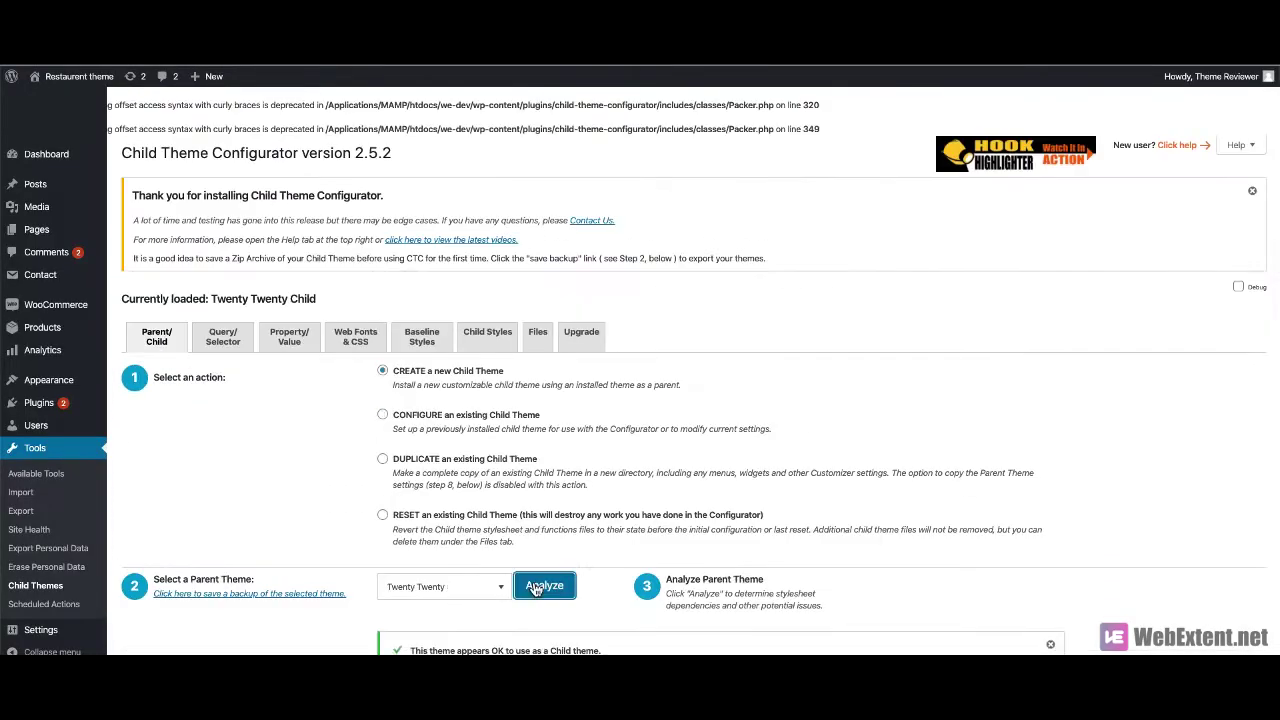
pyautogui.scroll(-5, 531, 576)
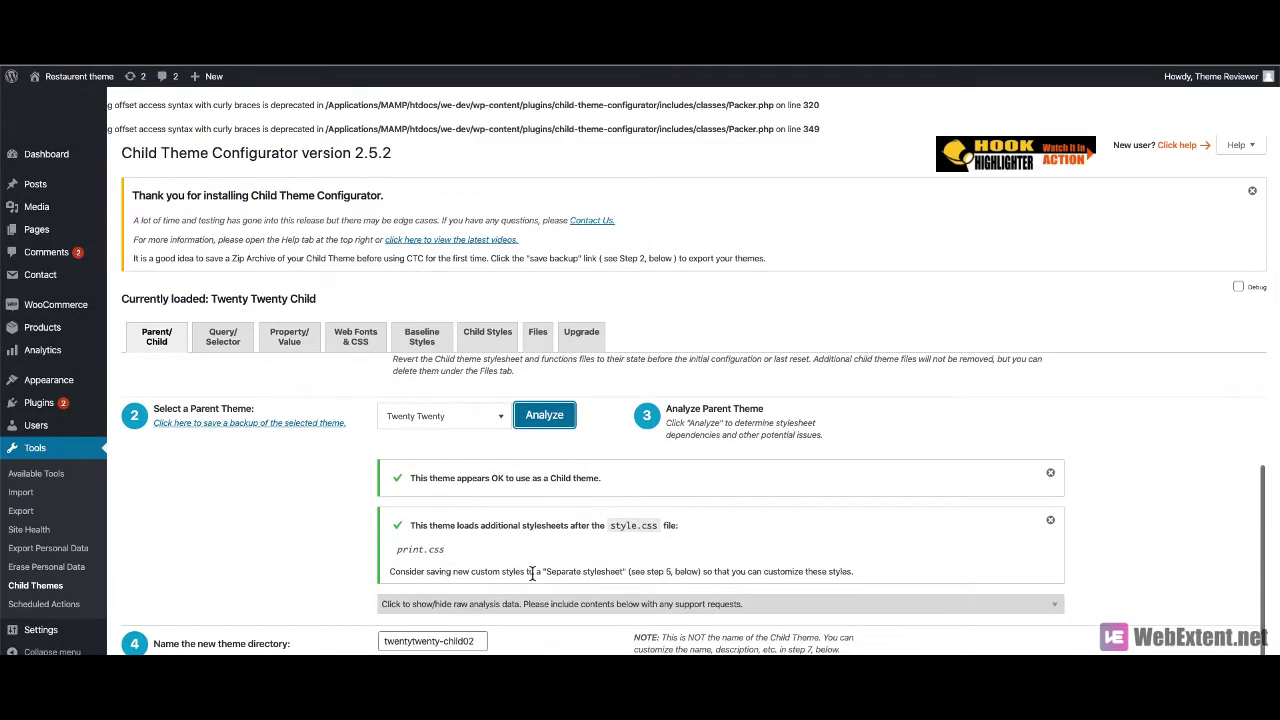
pyautogui.scroll(5, 531, 579)
pyautogui.scroll(-5, 531, 579)
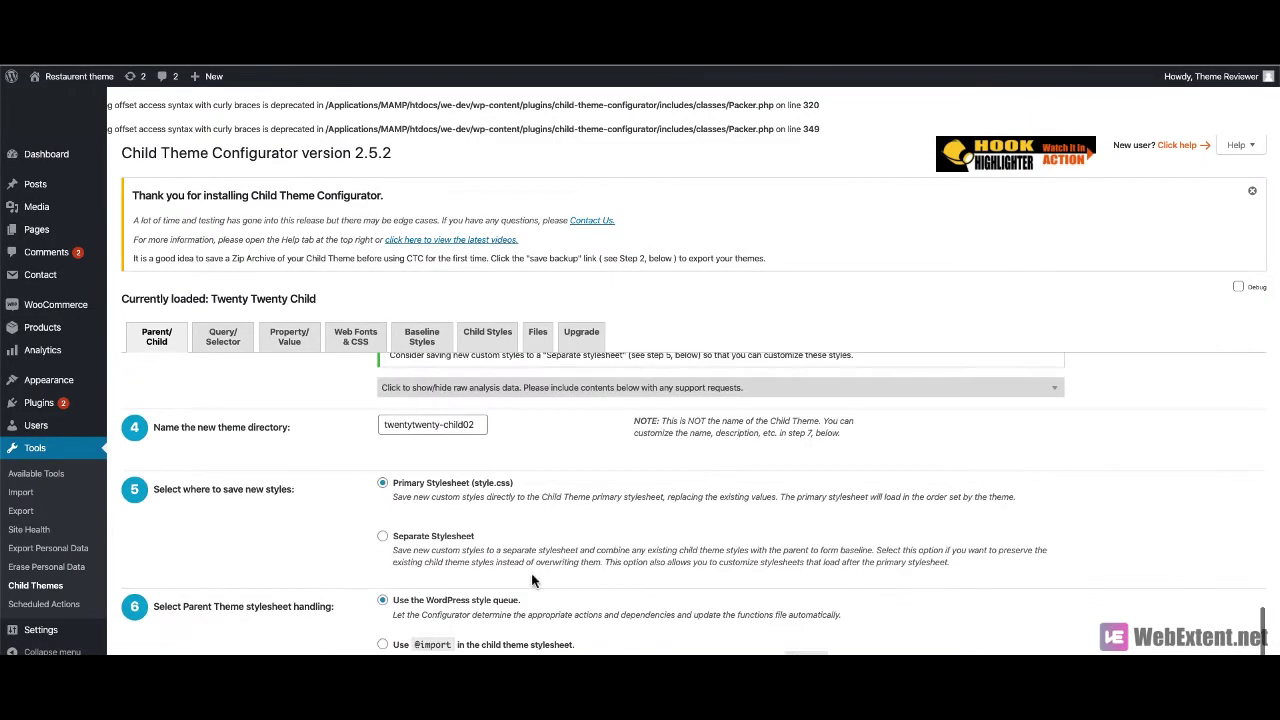
pyautogui.scroll(-3, 531, 573)
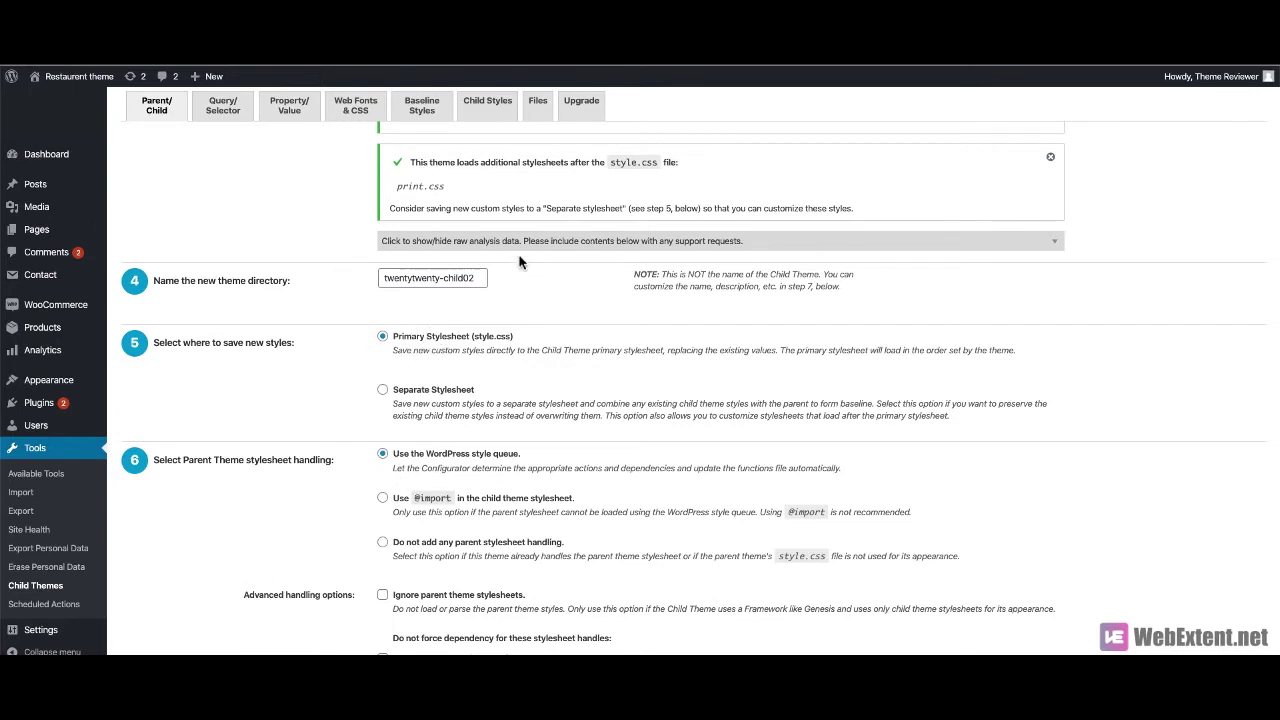
pyautogui.scroll(-1, 470, 362)
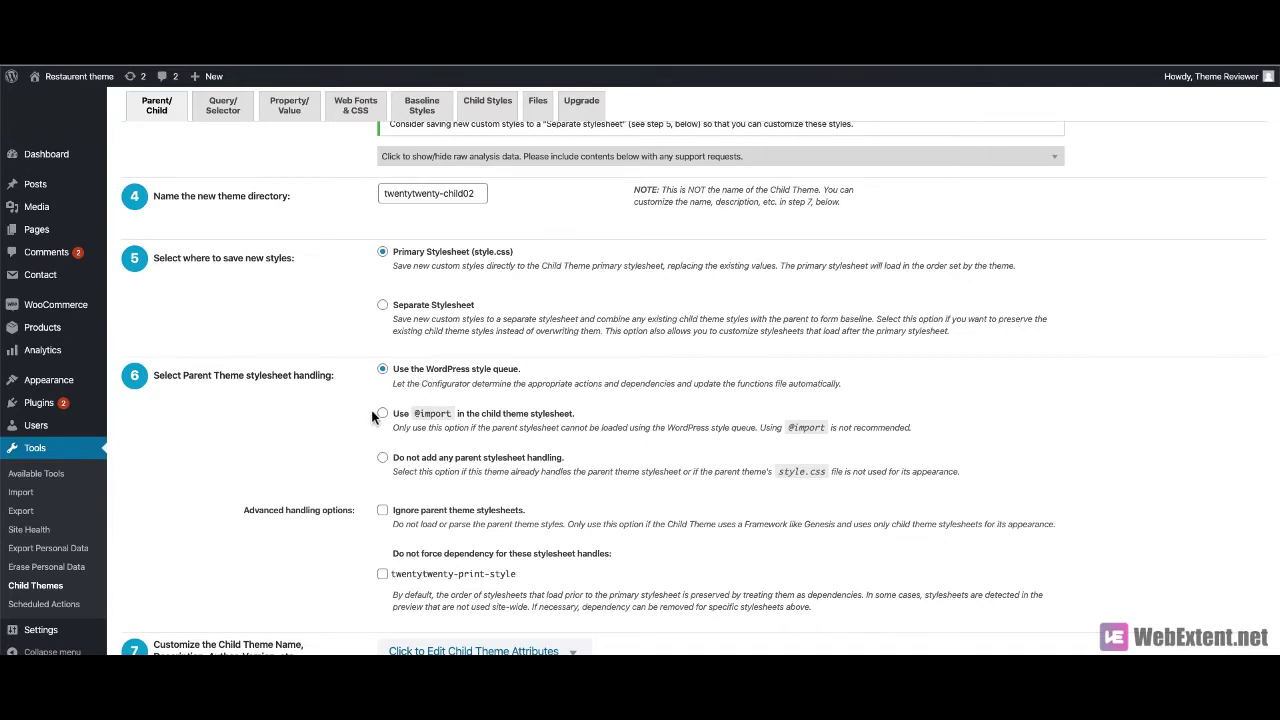
pyautogui.moveTo(790, 428); pyautogui.dragTo(826, 430)
pyautogui.moveTo(831, 433); pyautogui.dragTo(926, 438)
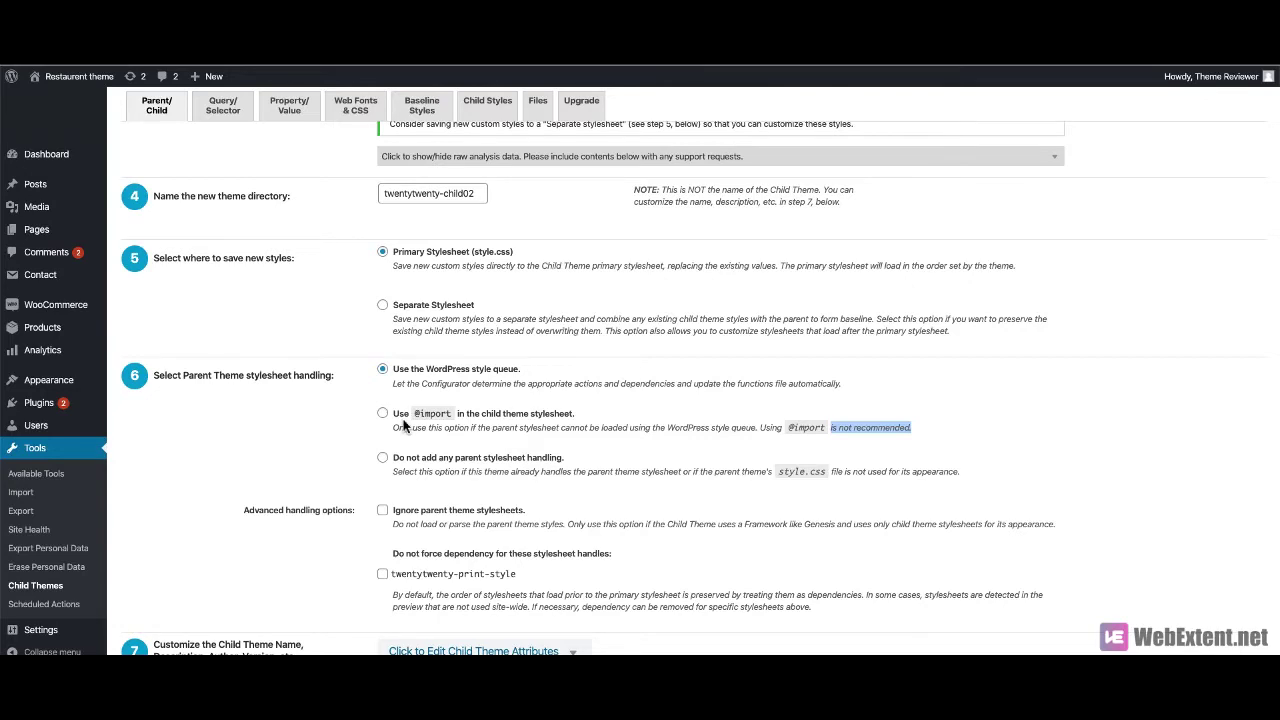
pyautogui.scroll(-1, 494, 545)
pyautogui.scroll(-1, 494, 545)
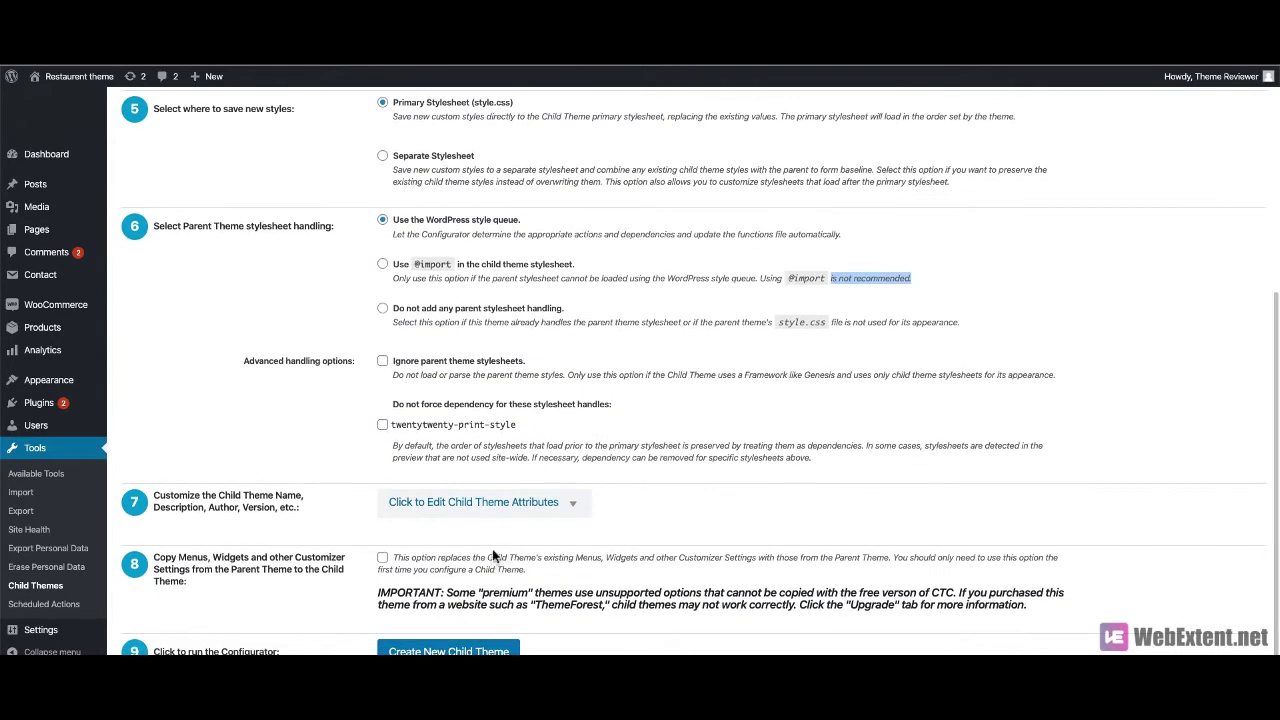
pyautogui.scroll(1, 494, 560)
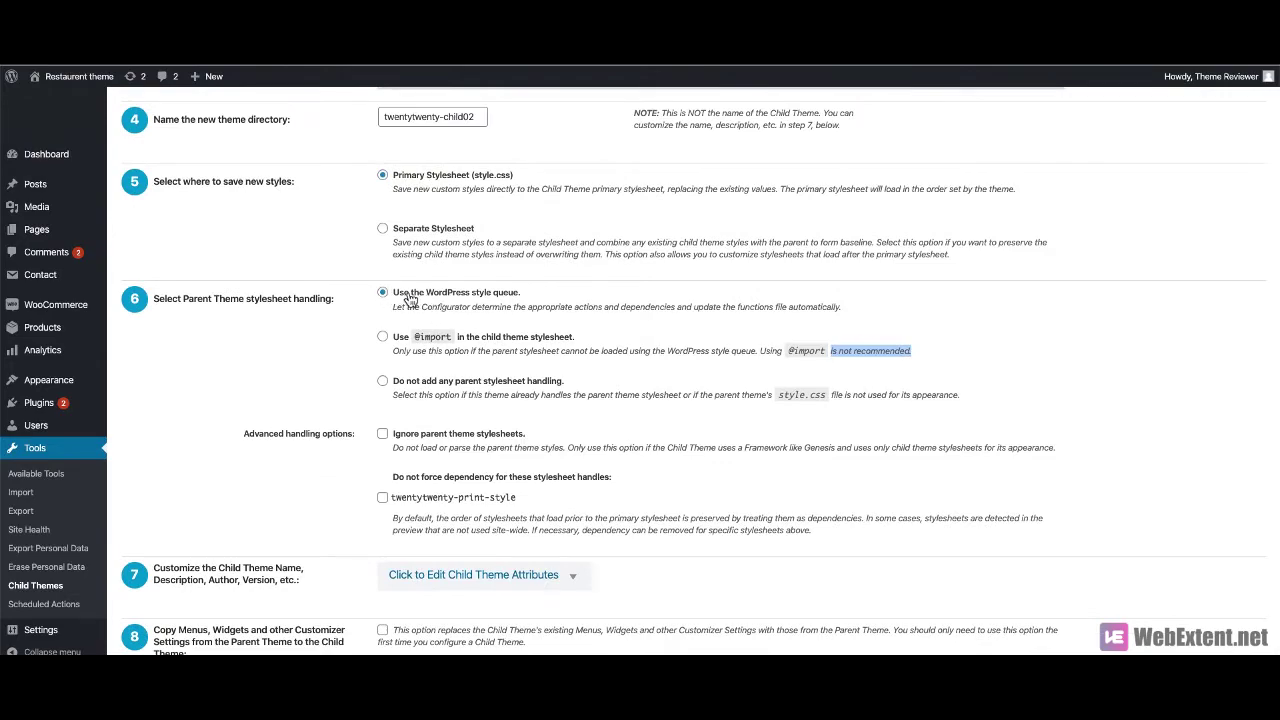
pyautogui.scroll(5, 450, 468)
pyautogui.scroll(4, 444, 405)
# Step: Browse the Query/Selector, Property/Value, Web Fonts & CSS and Baseline Styles tabs
pyautogui.click(228, 352)
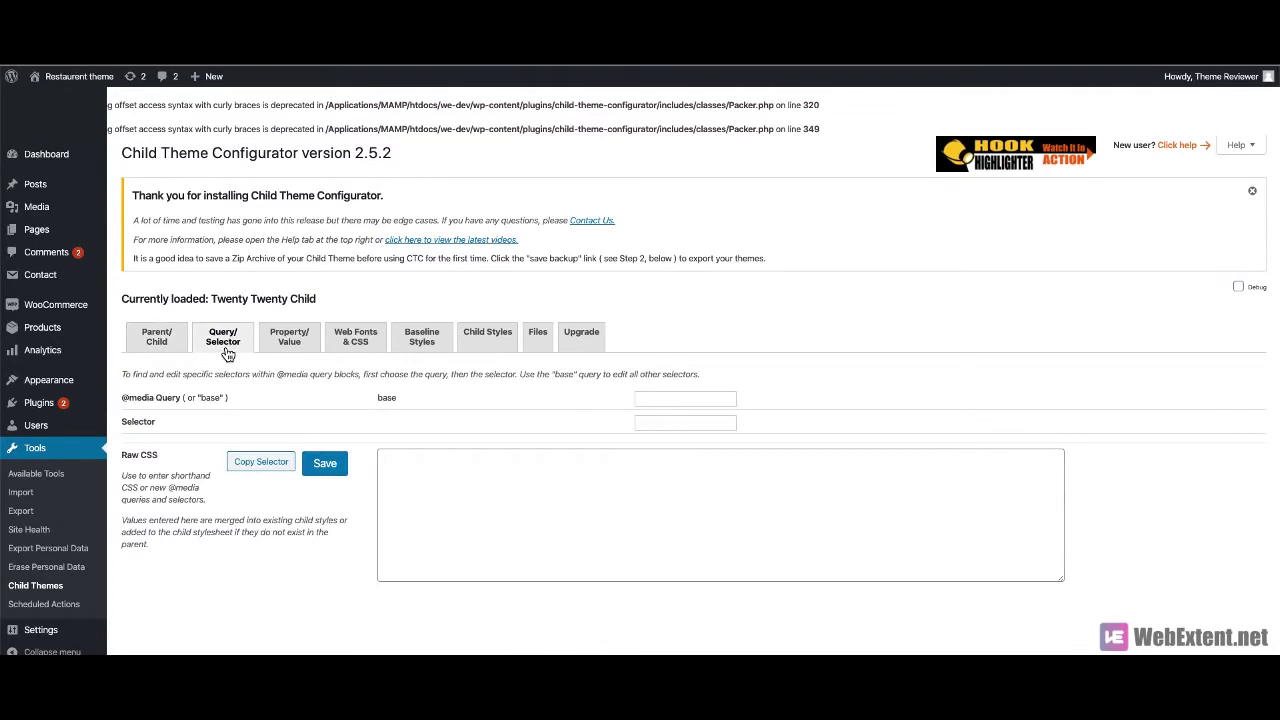
pyautogui.click(303, 341)
pyautogui.click(358, 350)
pyautogui.click(454, 411)
pyautogui.click(452, 345)
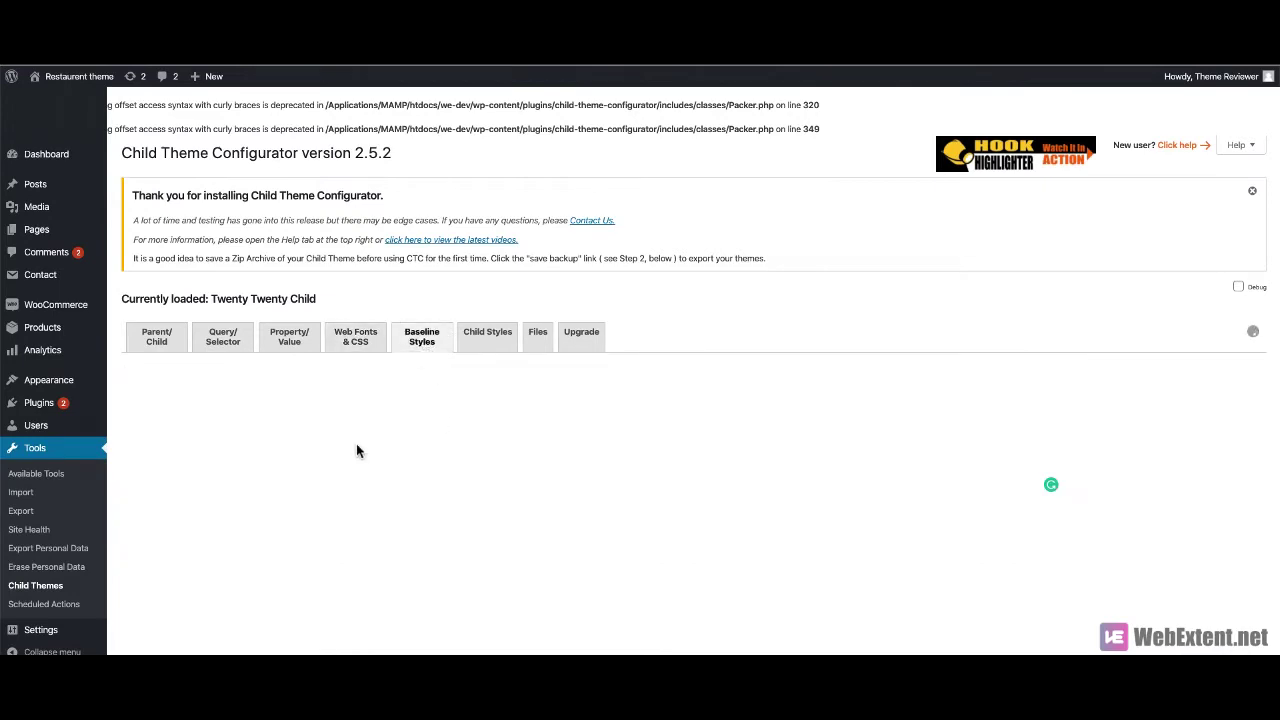
pyautogui.scroll(-1, 357, 444)
pyautogui.scroll(-10, 357, 444)
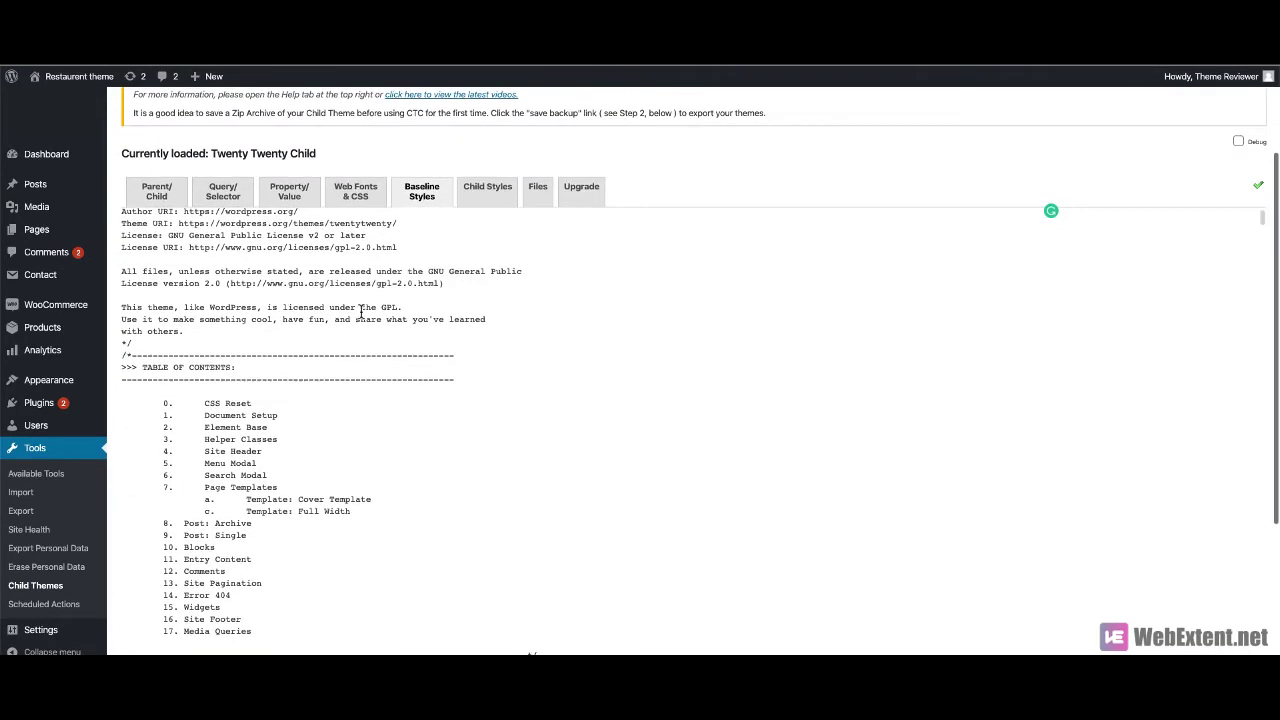
# Step: Show the Child Styles header comment and highlight twentytwenty on its Template line
pyautogui.click(494, 204)
pyautogui.moveTo(144, 351); pyautogui.dragTo(308, 281)
pyautogui.click(297, 409)
pyautogui.hotkey('ctrl', 'a')
pyautogui.click(349, 389)
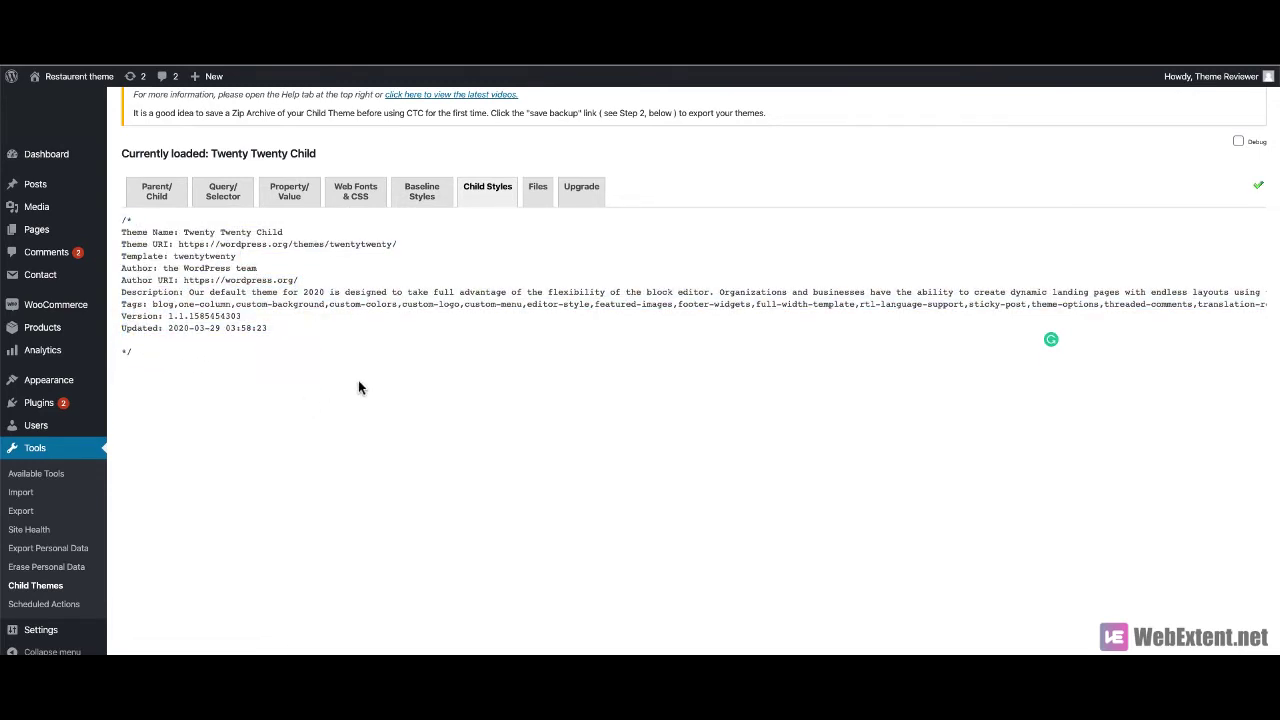
pyautogui.moveTo(140, 362); pyautogui.dragTo(178, 244)
pyautogui.click(316, 291)
pyautogui.moveTo(120, 217)
pyautogui.mouseDown()
pyautogui.moveTo(150, 357)
pyautogui.moveTo(117, 226)
pyautogui.mouseUp()
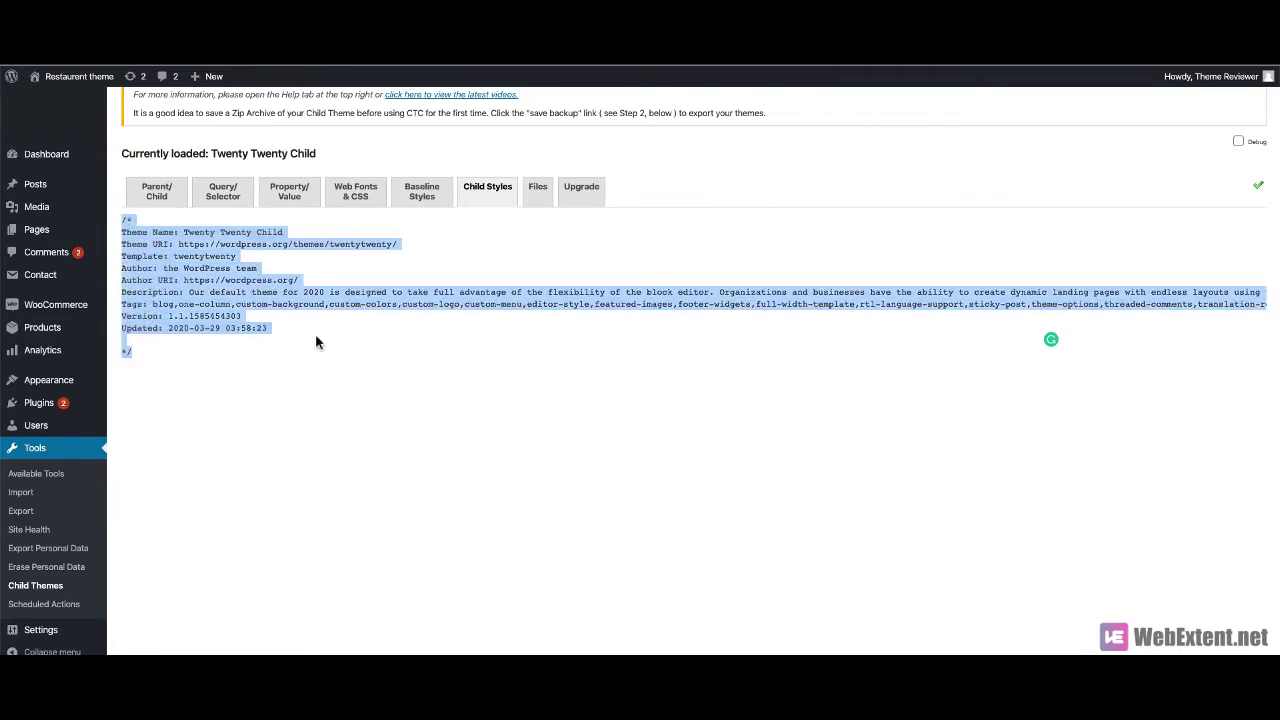
pyautogui.click(240, 325)
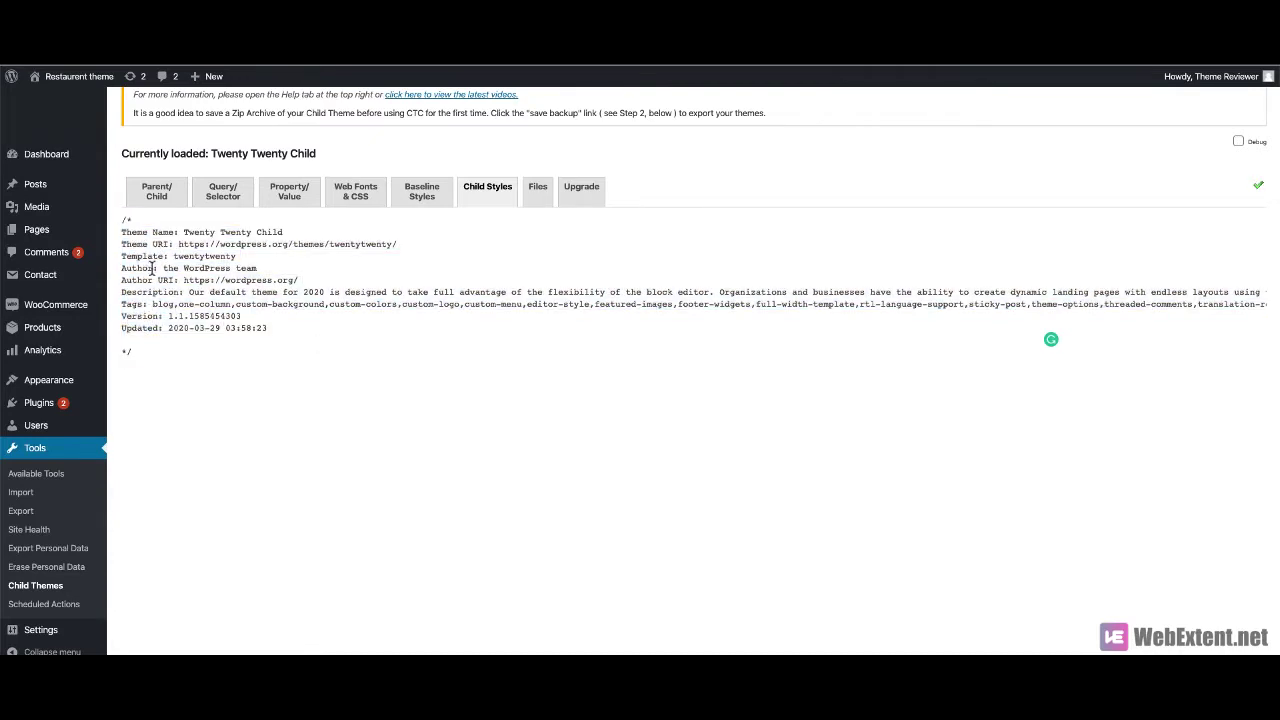
pyautogui.doubleClick(134, 257)
# Step: Inspect the 'Just another WordPress site' tagline element in DevTools
pyautogui.click(272, 370)
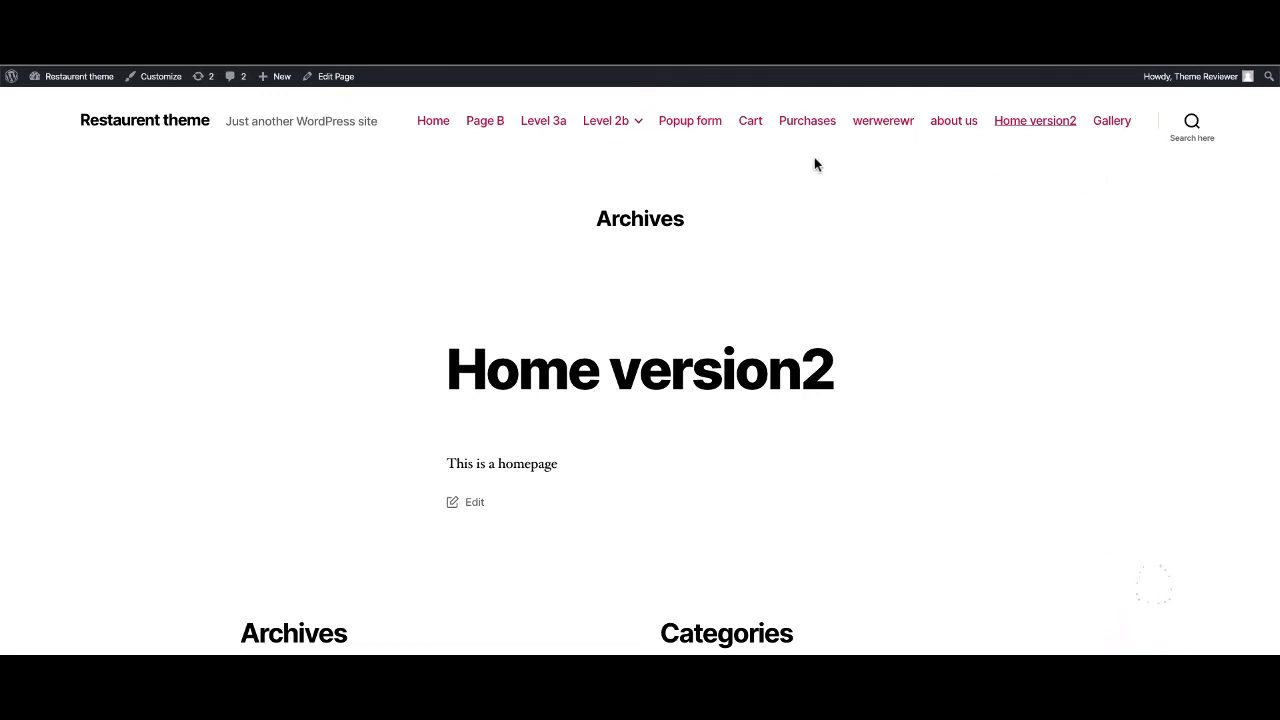
pyautogui.tripleClick(374, 122)
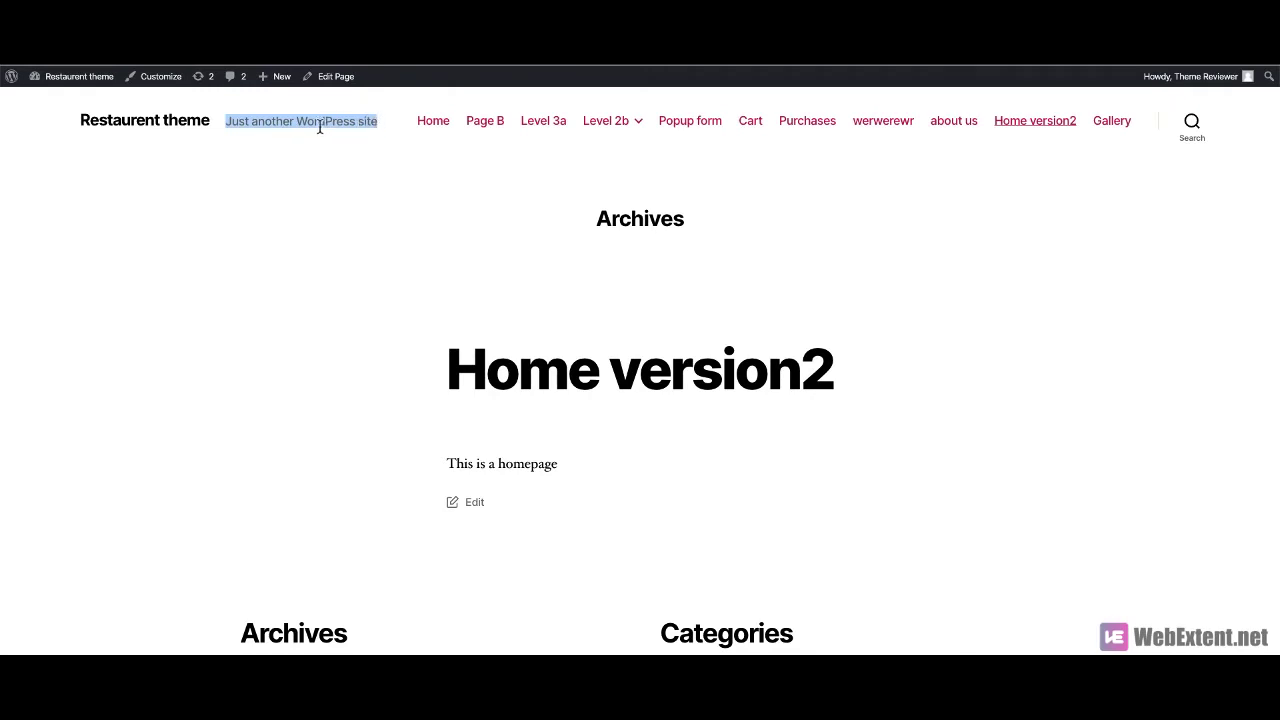
pyautogui.rightClick(231, 123)
pyautogui.click(183, 196)
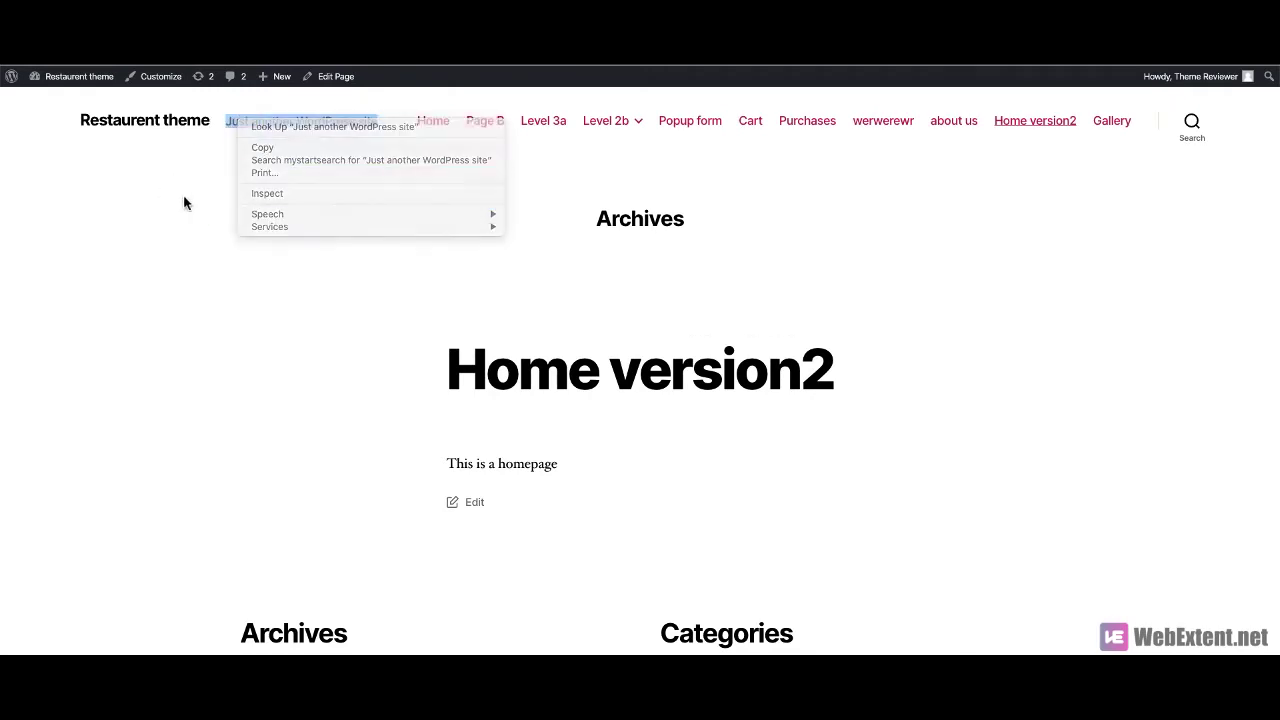
pyautogui.click(226, 123)
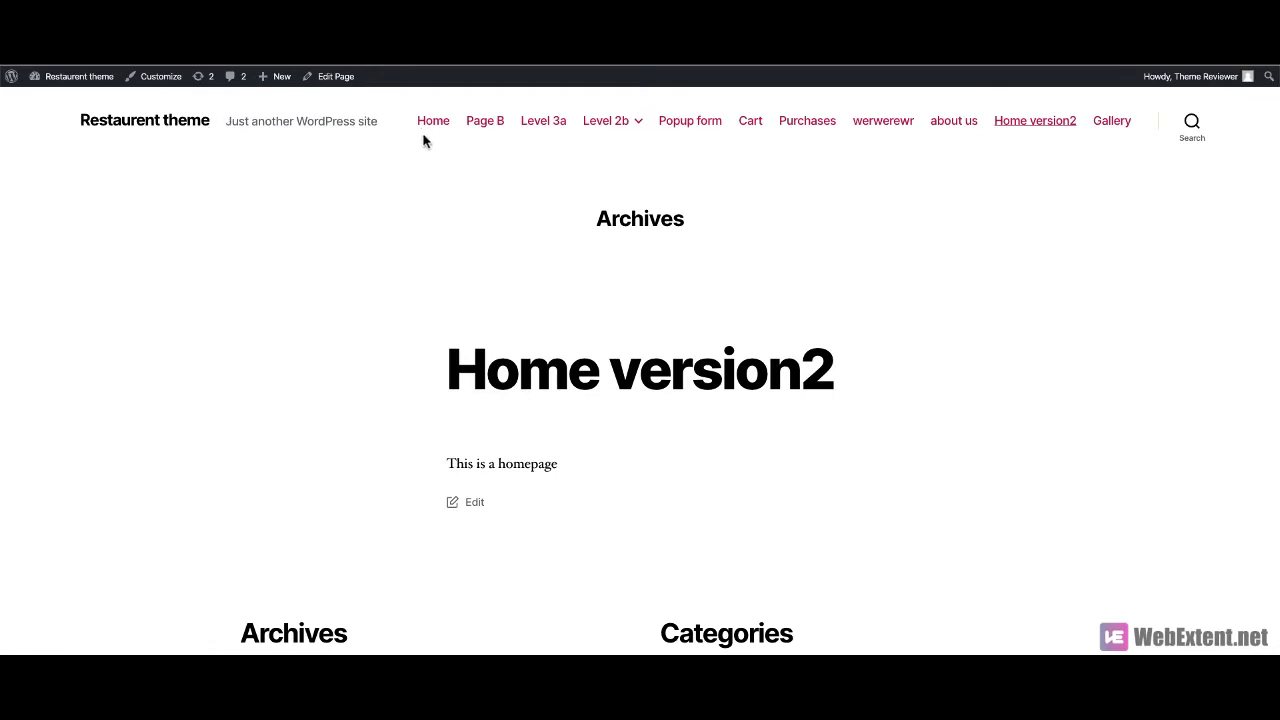
pyautogui.rightClick(275, 122)
pyautogui.click(308, 198)
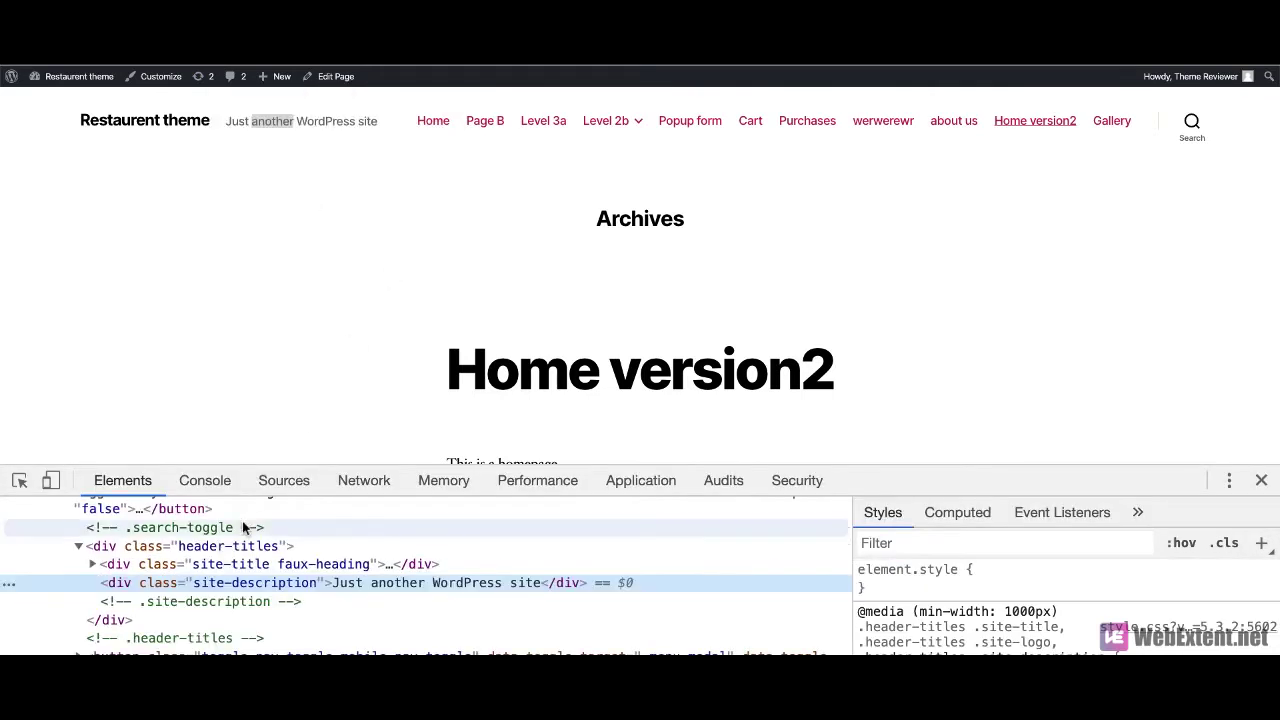
# Step: Select the site-title div in Elements, close DevTools, and bring Sublime Text to the front
pyautogui.click(197, 565)
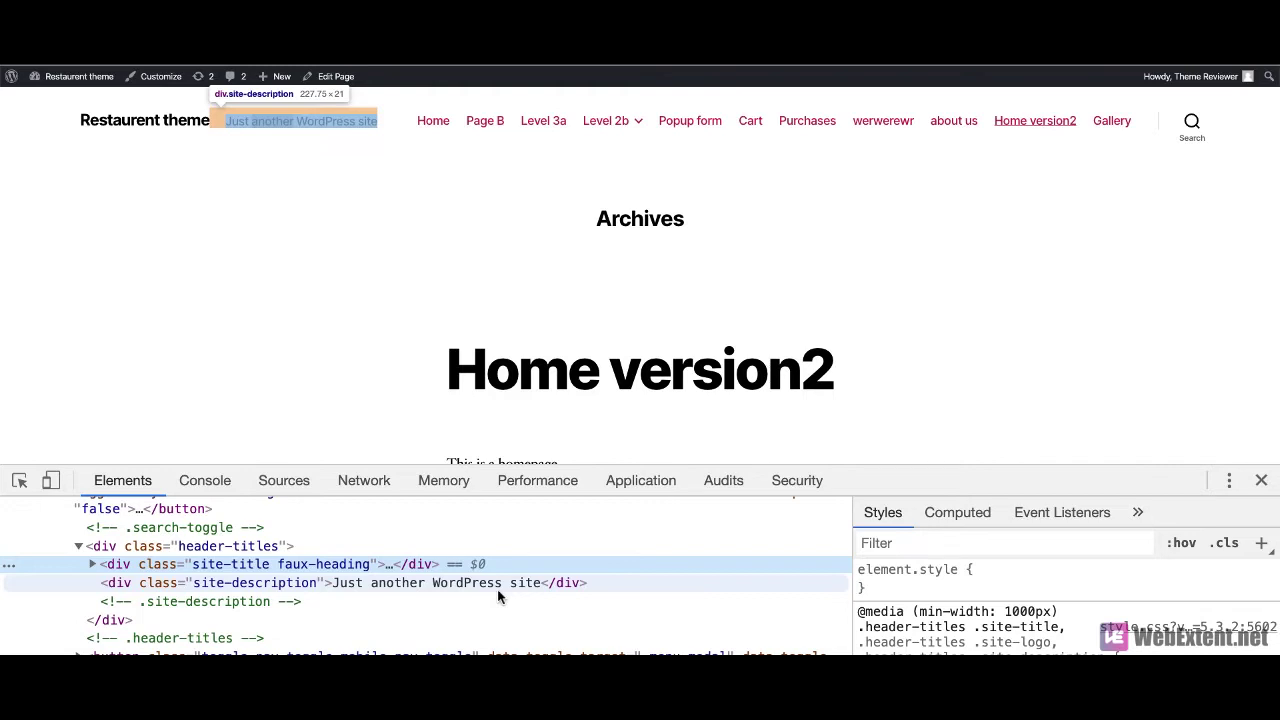
pyautogui.click(1261, 480)
pyautogui.scroll(-5, 392, 460)
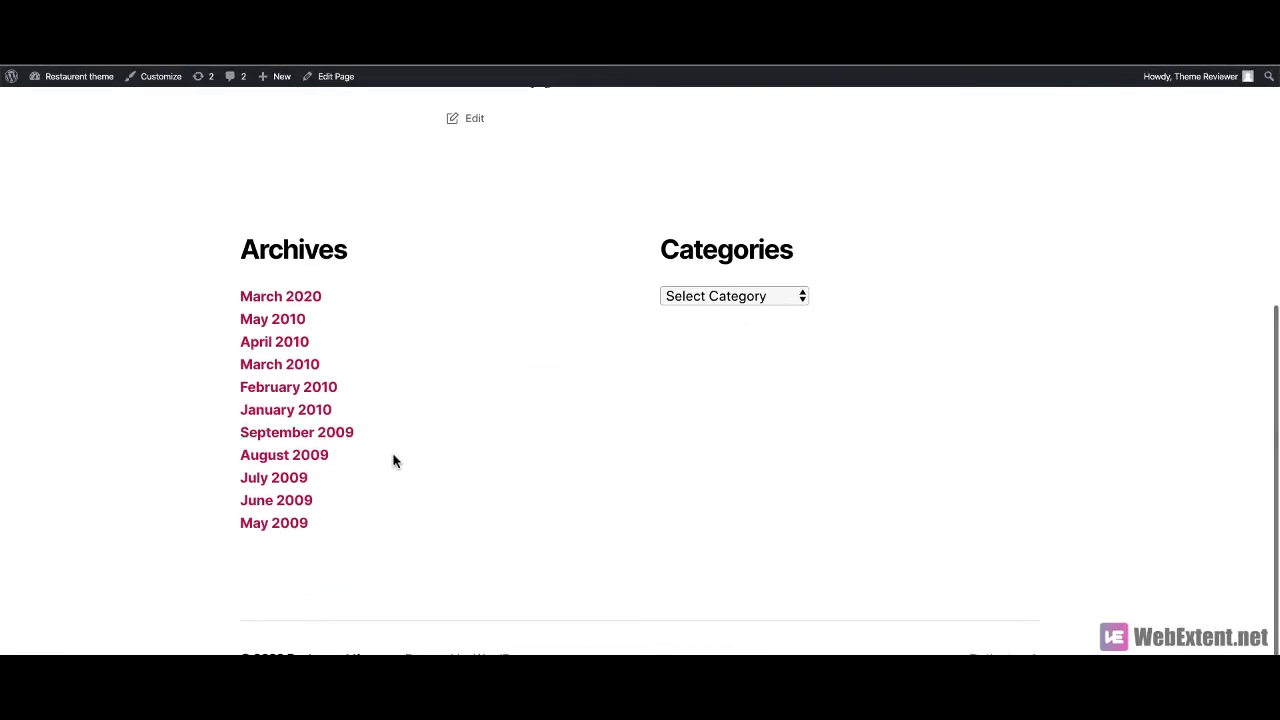
pyautogui.scroll(5, 394, 460)
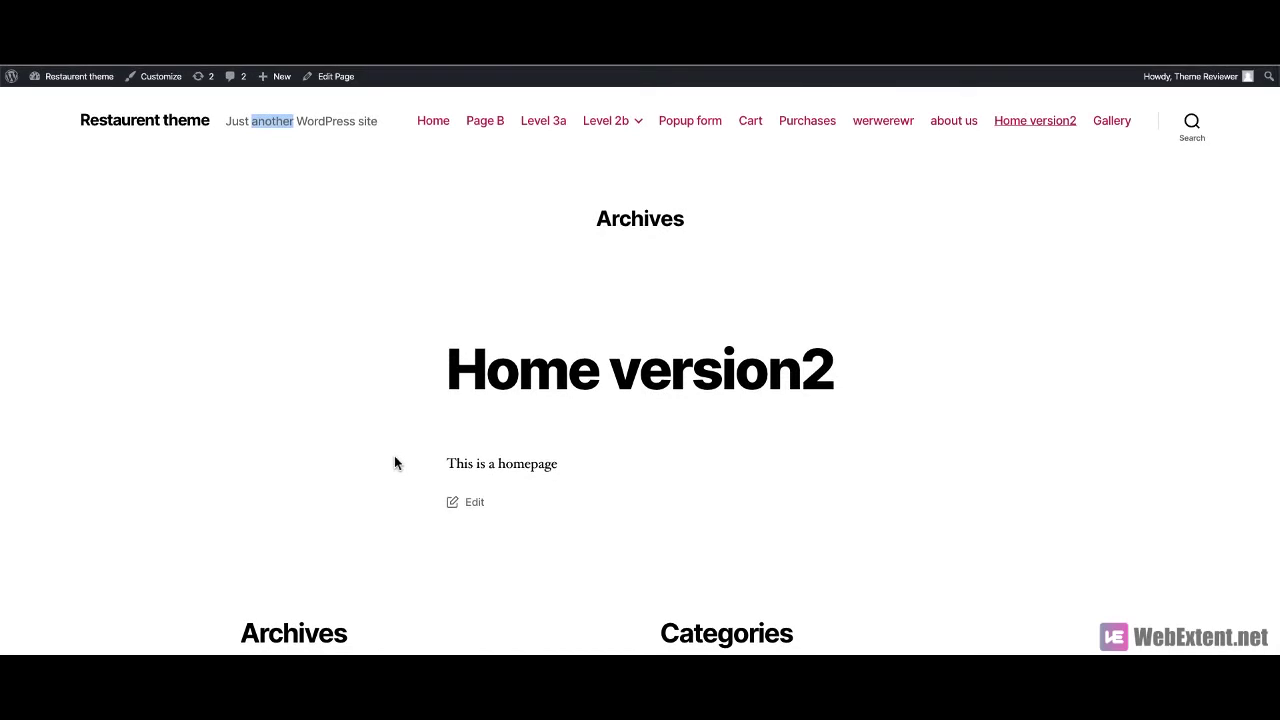
pyautogui.click(373, 331)
pyautogui.moveTo(801, 650)
pyautogui.click(748, 648)
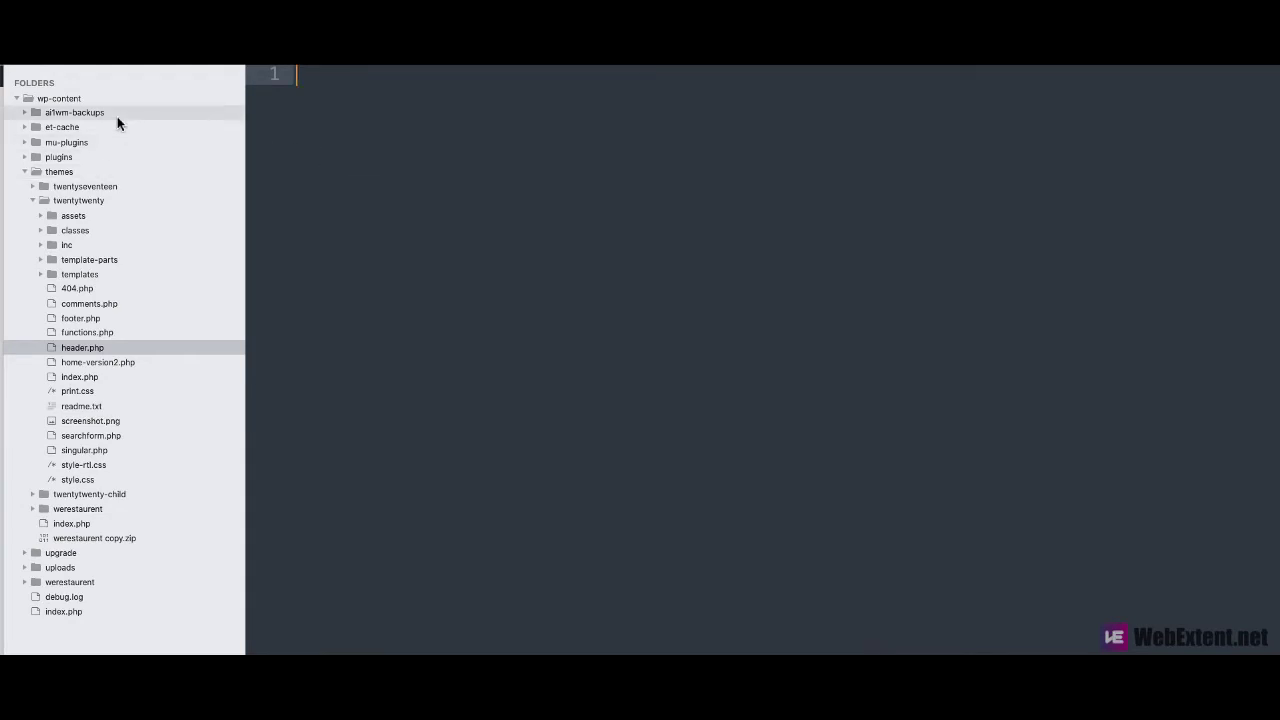
# Step: Collapse the twentytwenty folder in Sublime Text and go back to the site in Chrome
pyautogui.click(72, 201)
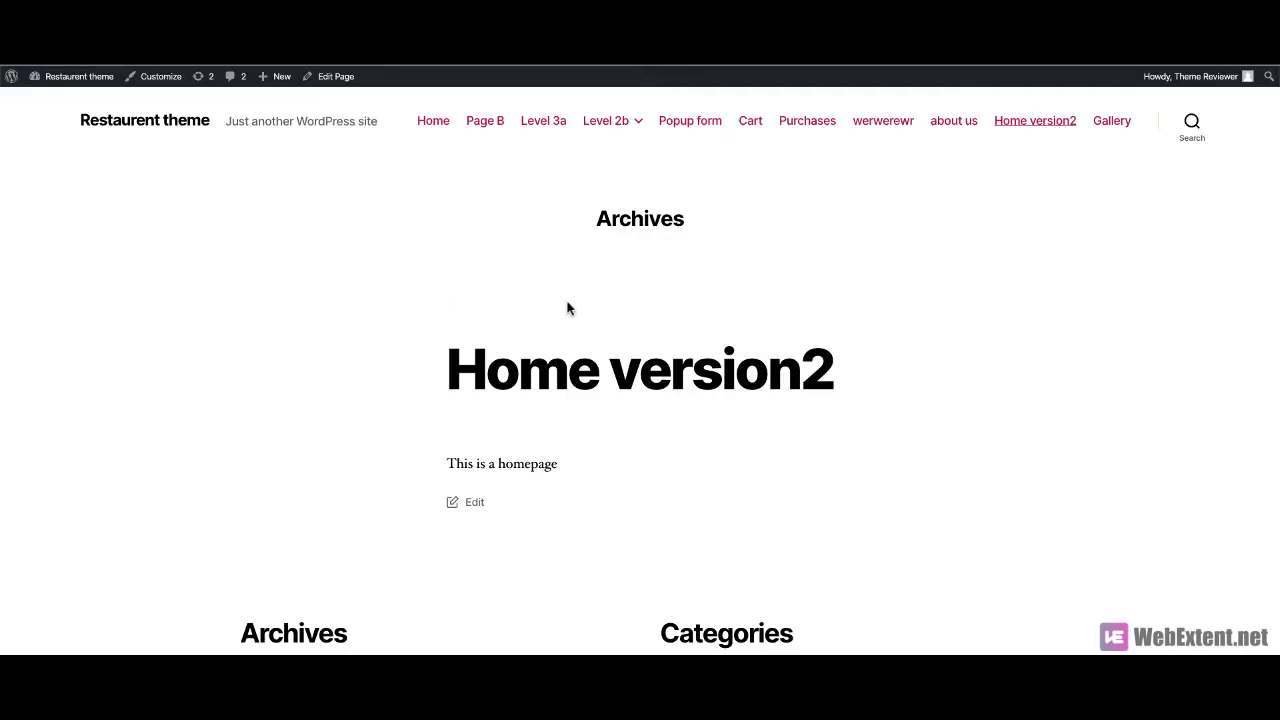
pyautogui.rightClick(372, 232)
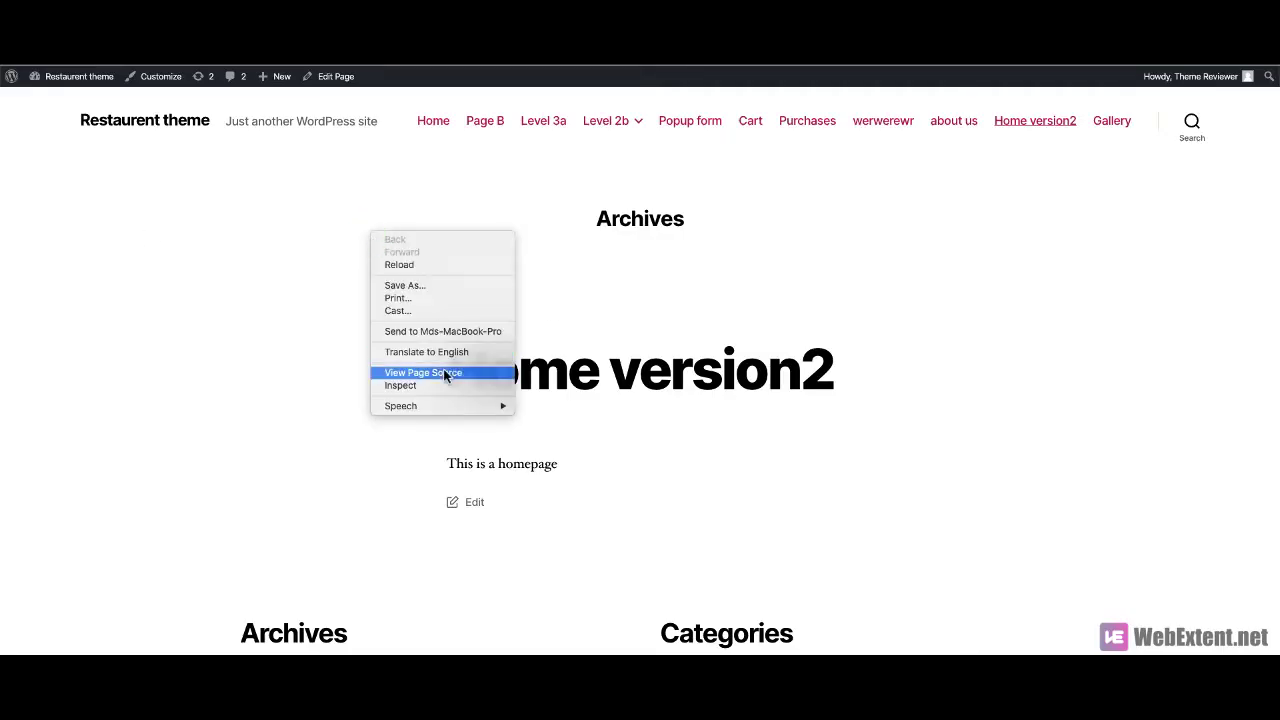
# Step: Find the 'wp-content/themes' stylesheet paths in the page source, then return to Child Themes
pyautogui.click(446, 376)
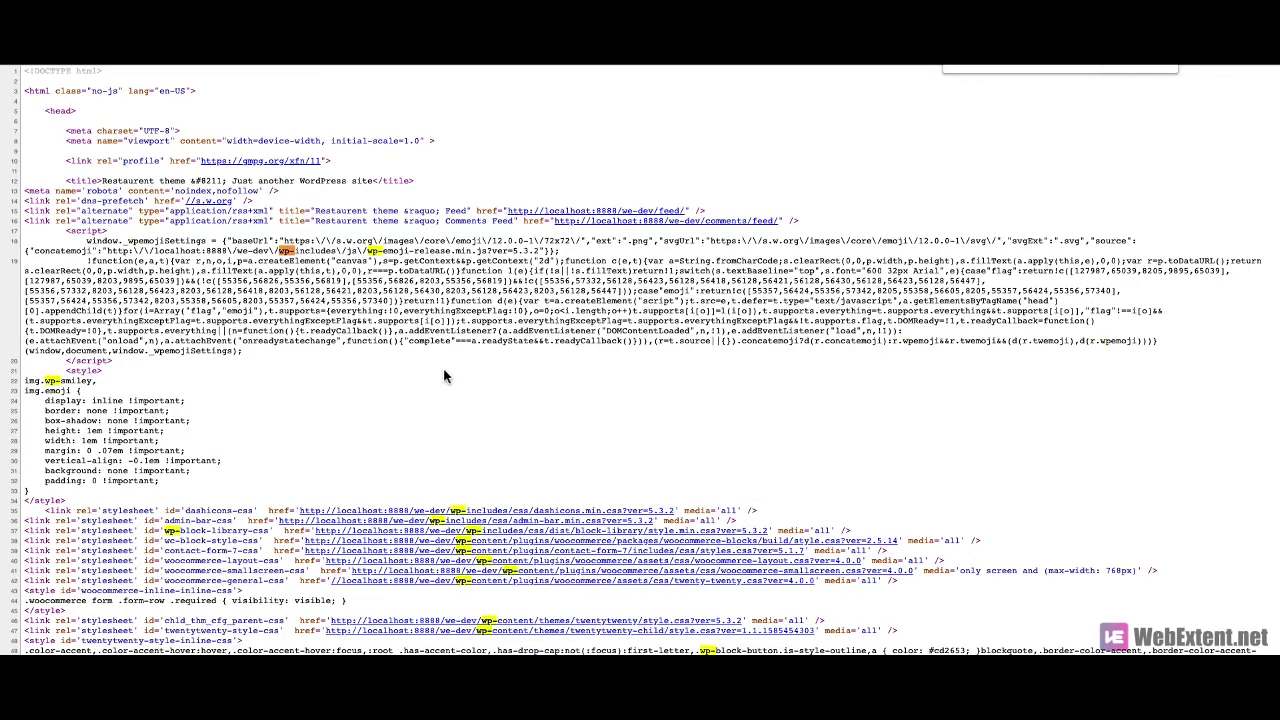
pyautogui.write('wp-content/themes')
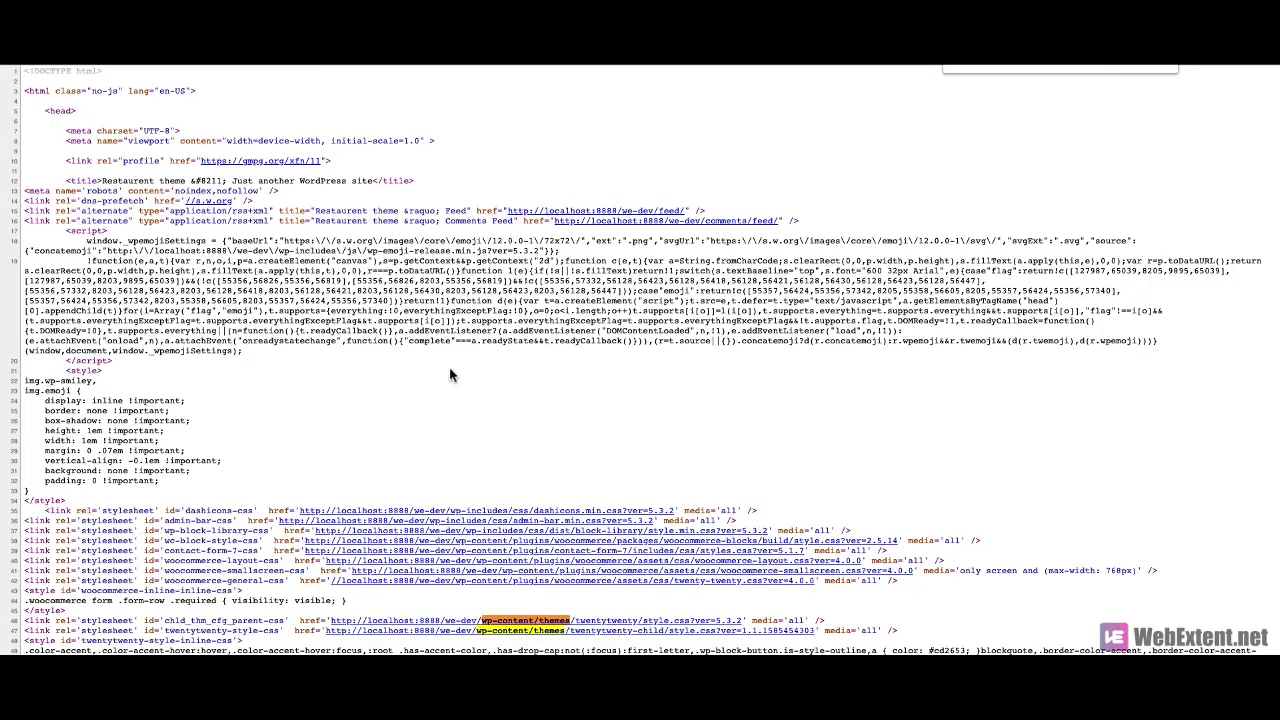
pyautogui.scroll(-3, 445, 376)
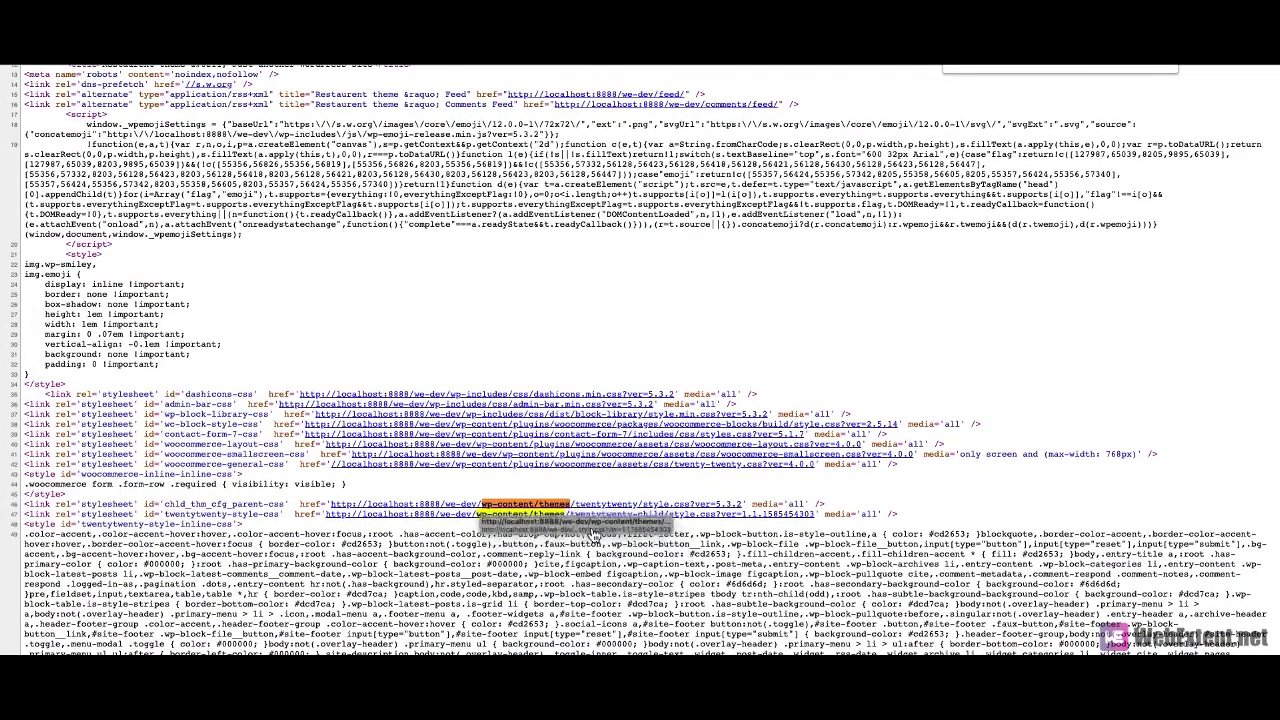
pyautogui.press('Escape')
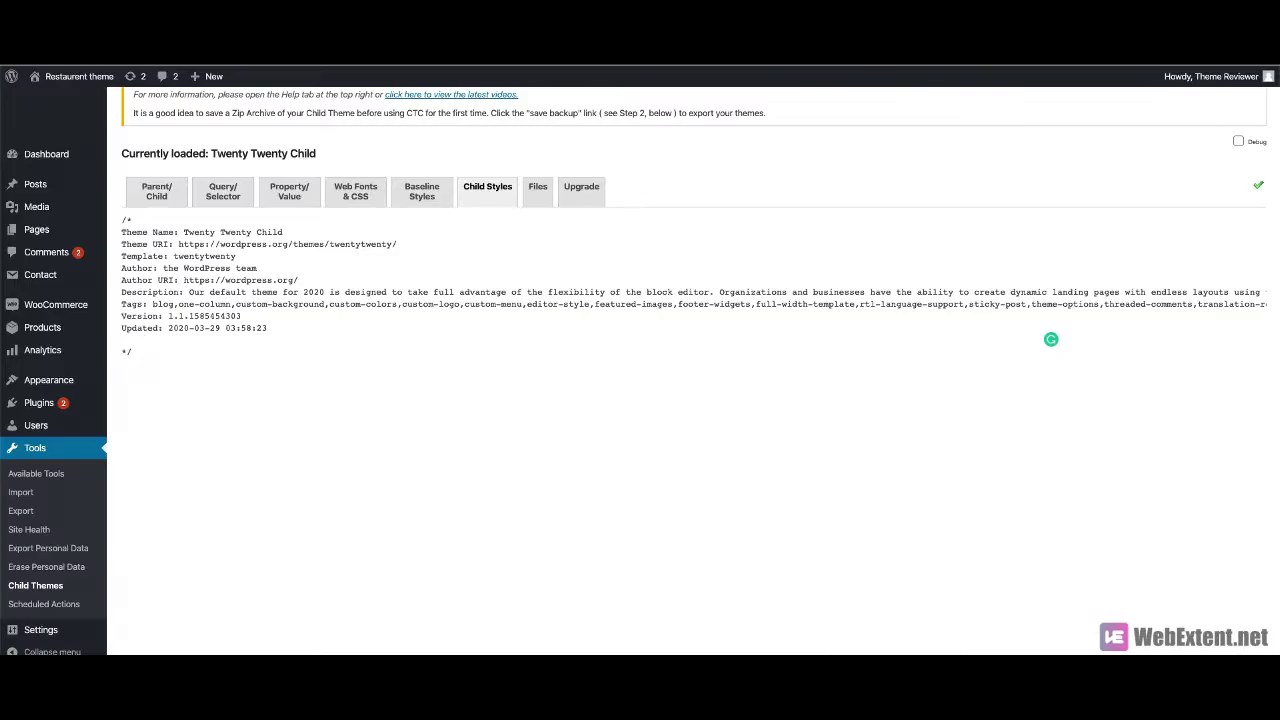
pyautogui.click(320, 58)
# Step: Replace the new theme directory name on the Parent/Child form with 'webextent'
pyautogui.click(156, 190)
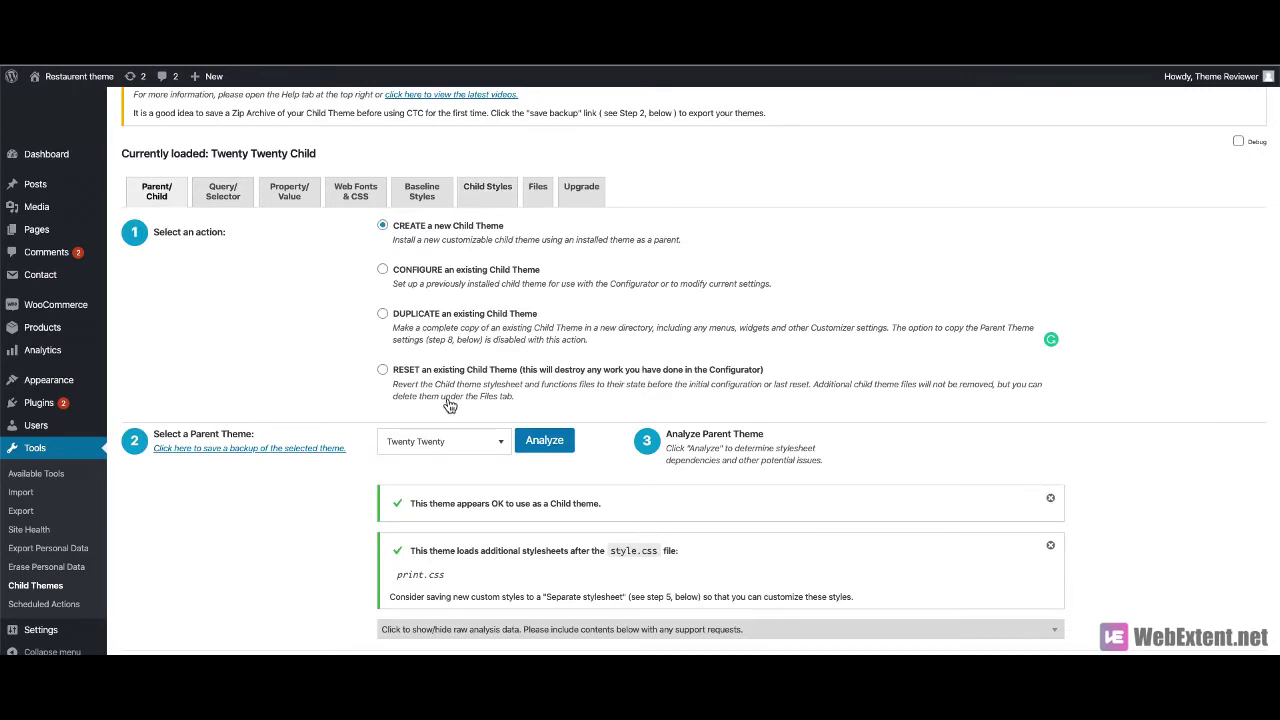
pyautogui.scroll(-2, 445, 410)
pyautogui.scroll(-1, 438, 420)
pyautogui.click(476, 500)
pyautogui.hotkey('ctrl', 'a')
pyautogui.press('BackSpace')
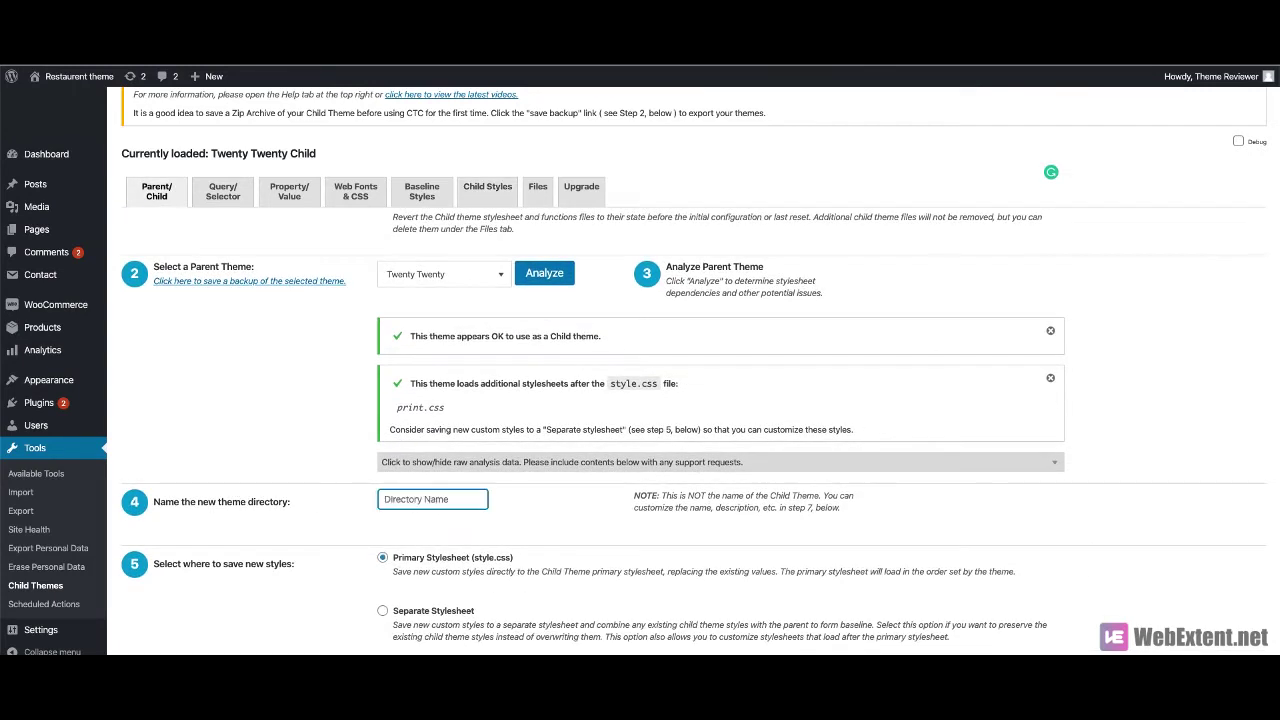
pyautogui.write('webextent')
# Step: Delete the 'webextent' directory name, leaving the field empty
pyautogui.scroll(-4, 390, 502)
pyautogui.scroll(3, 372, 509)
pyautogui.scroll(3, 372, 509)
pyautogui.scroll(-1, 360, 505)
pyautogui.moveTo(440, 532); pyautogui.dragTo(374, 527)
pyautogui.press('BackSpace')
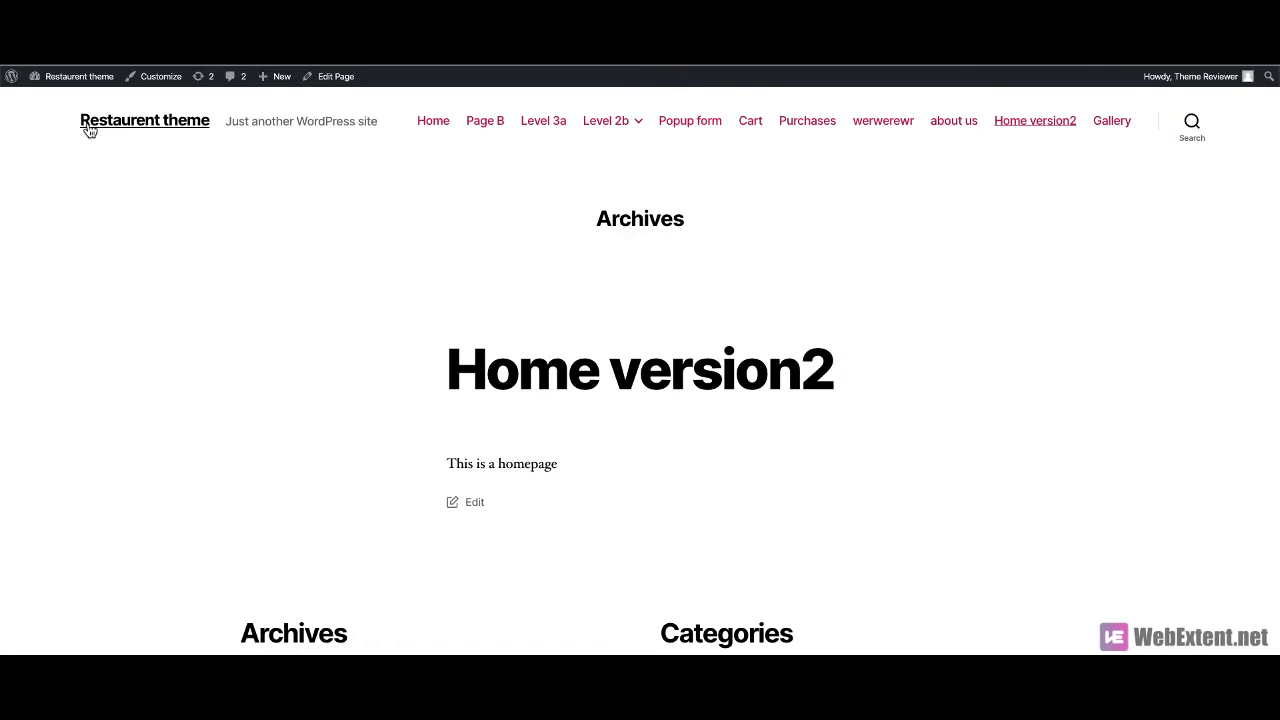
# Step: Highlight the site header's tagline and menu text, then switch to Sublime Text
pyautogui.moveTo(224, 121); pyautogui.dragTo(380, 126)
pyautogui.click(338, 189)
pyautogui.press('super+Tab')
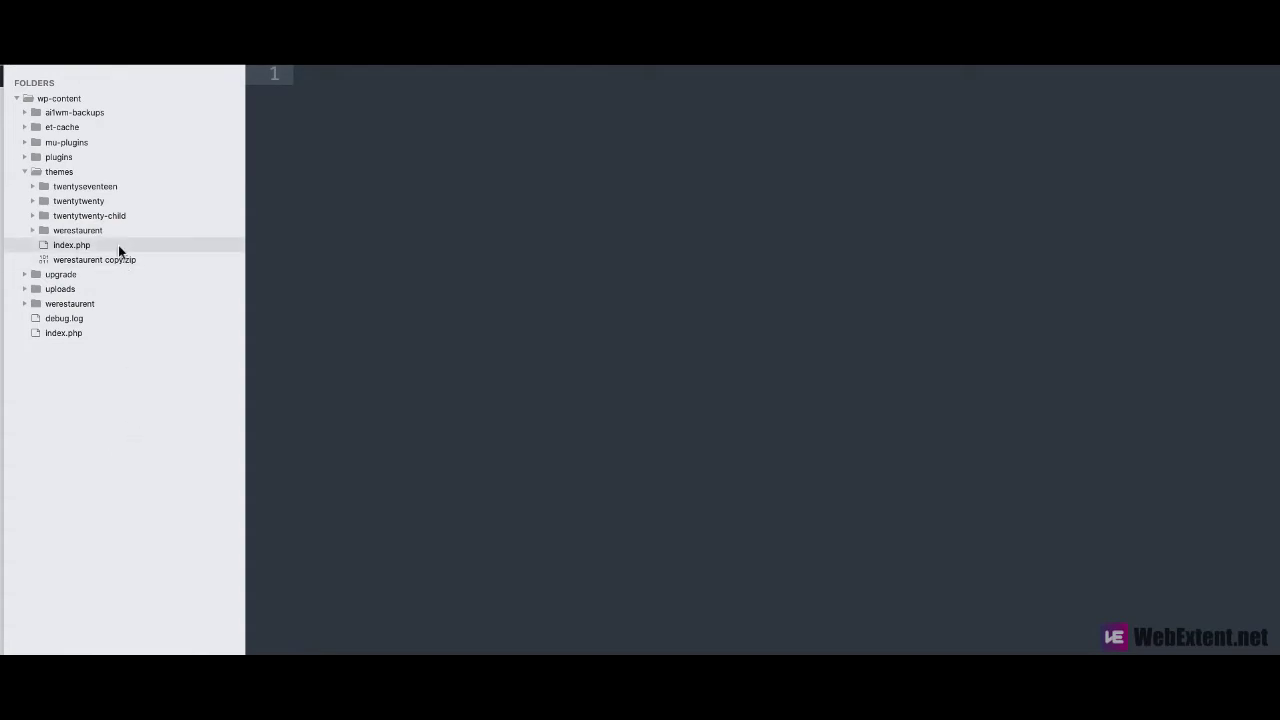
# Step: Start a new file in the twentytwenty-child theme folder
pyautogui.click(95, 231)
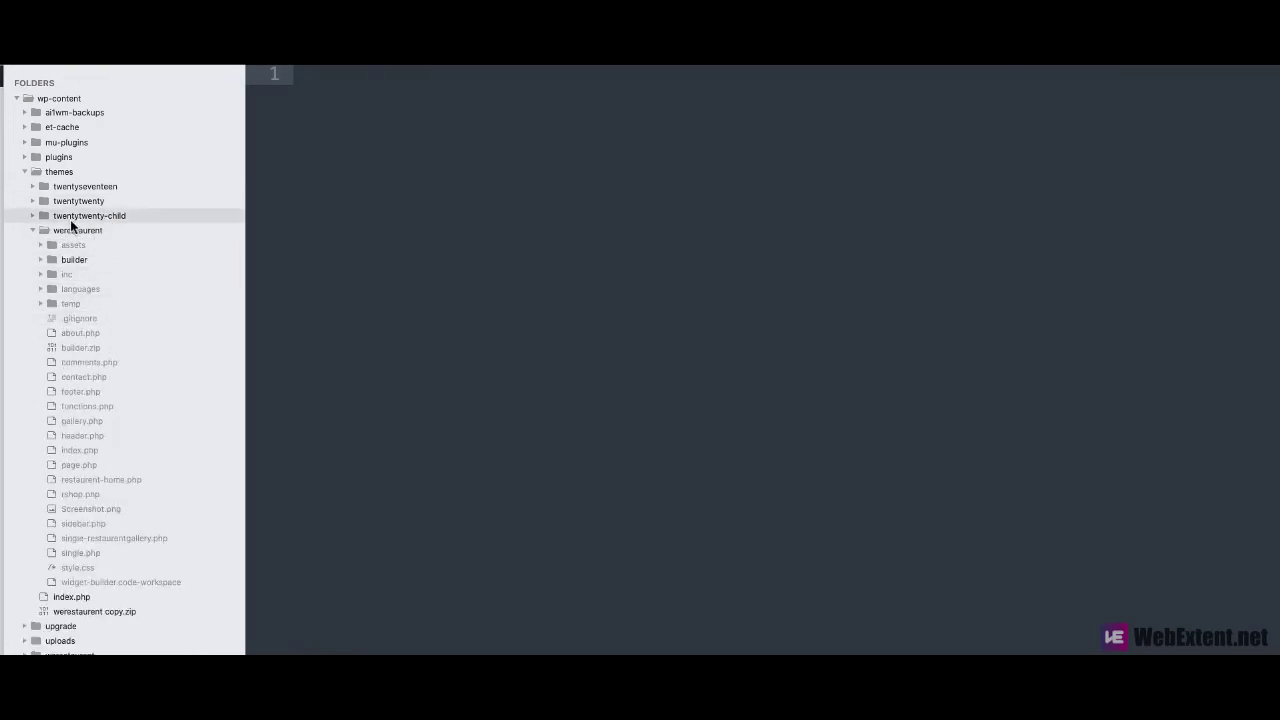
pyautogui.click(70, 230)
pyautogui.click(72, 221)
pyautogui.rightClick(70, 217)
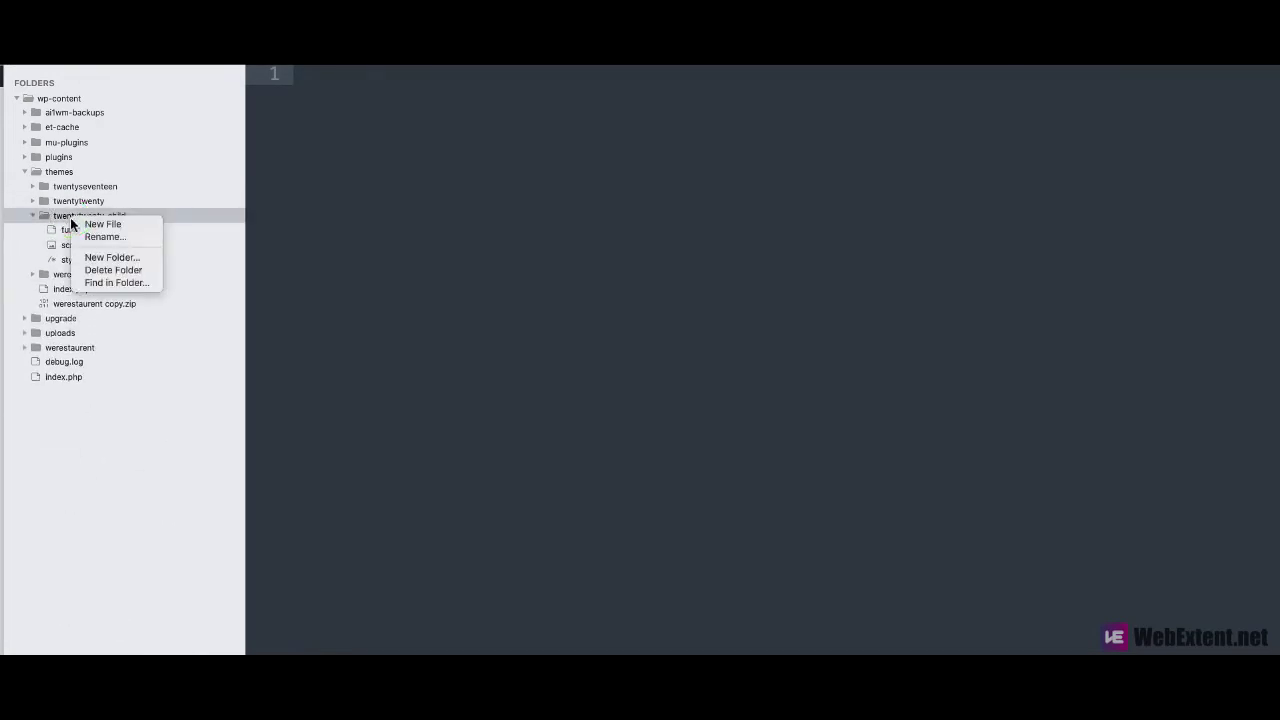
pyautogui.click(80, 222)
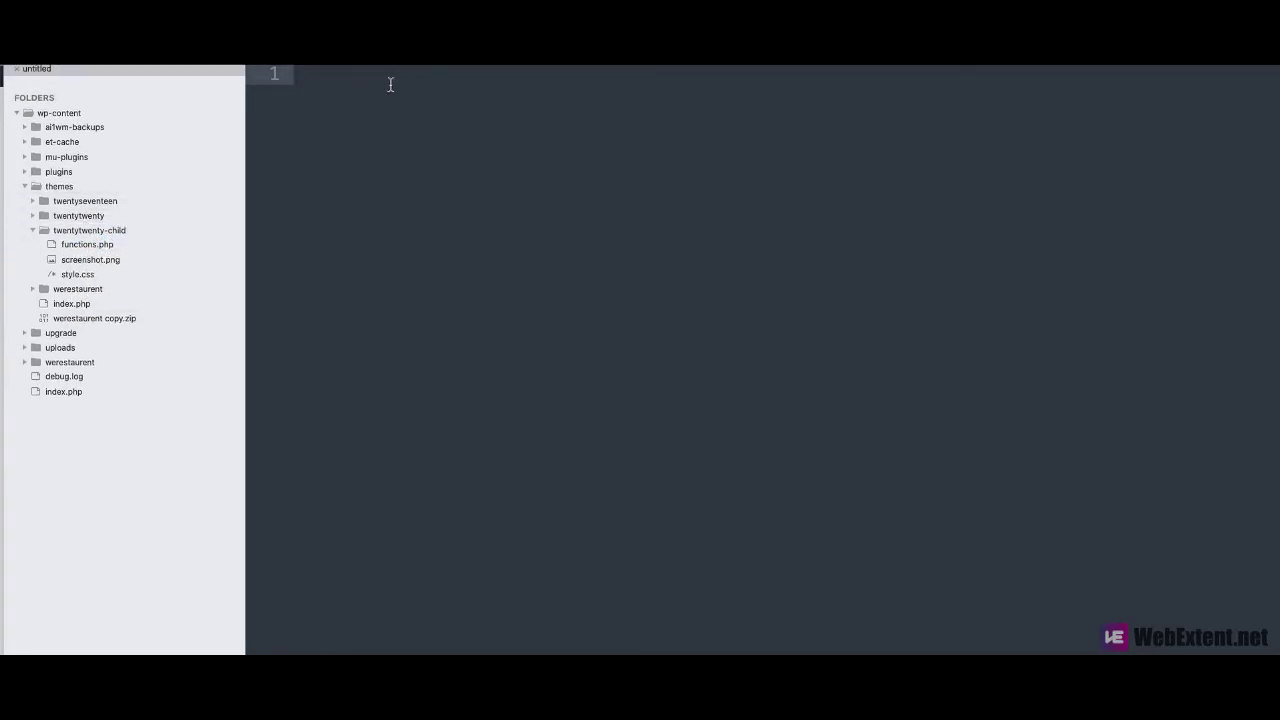
# Step: Save the new file as header.php in twentytwenty-child and reload the site
pyautogui.write('header.php')
pyautogui.press('super+s')
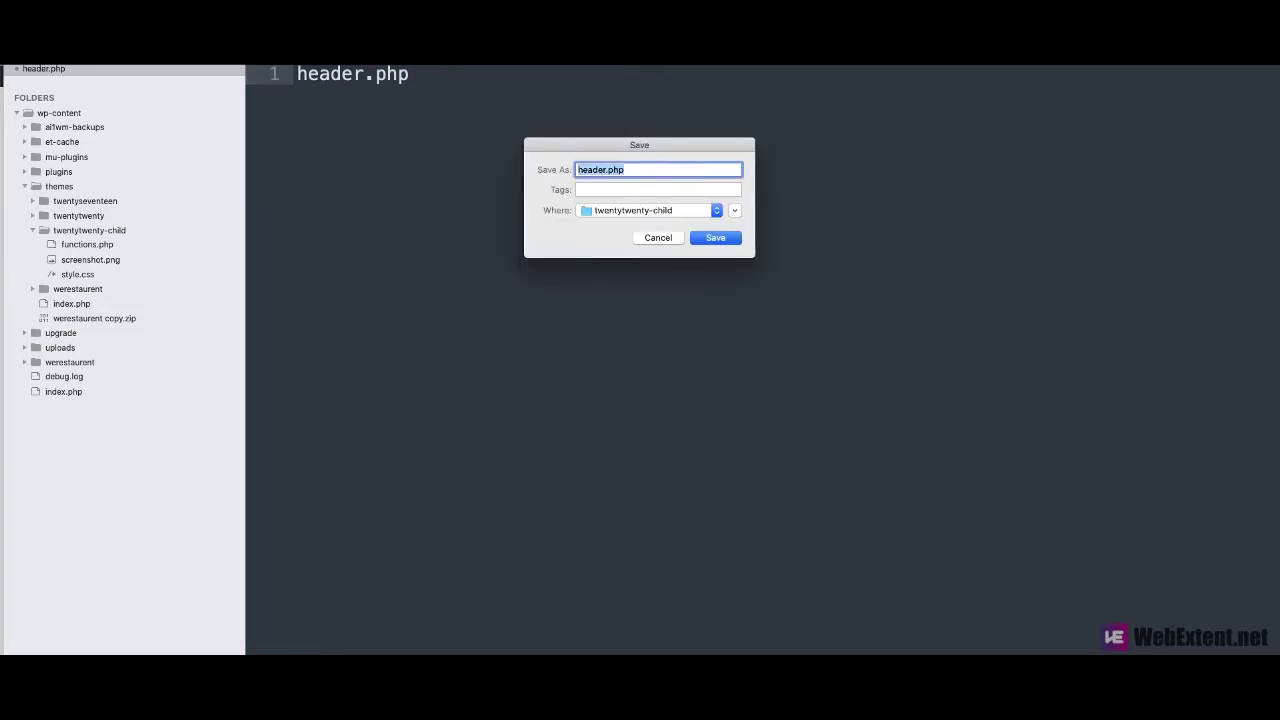
pyautogui.click(643, 172)
pyautogui.doubleClick(587, 169)
pyautogui.click(705, 237)
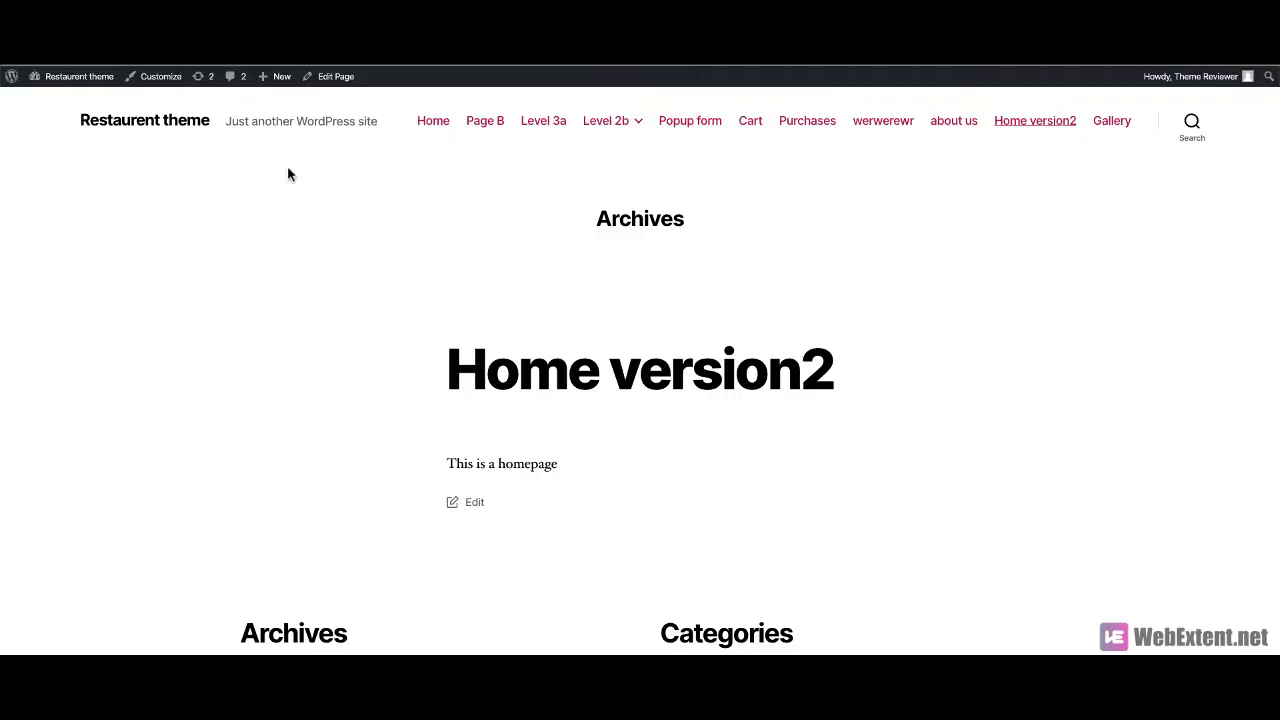
pyautogui.press('super+r')
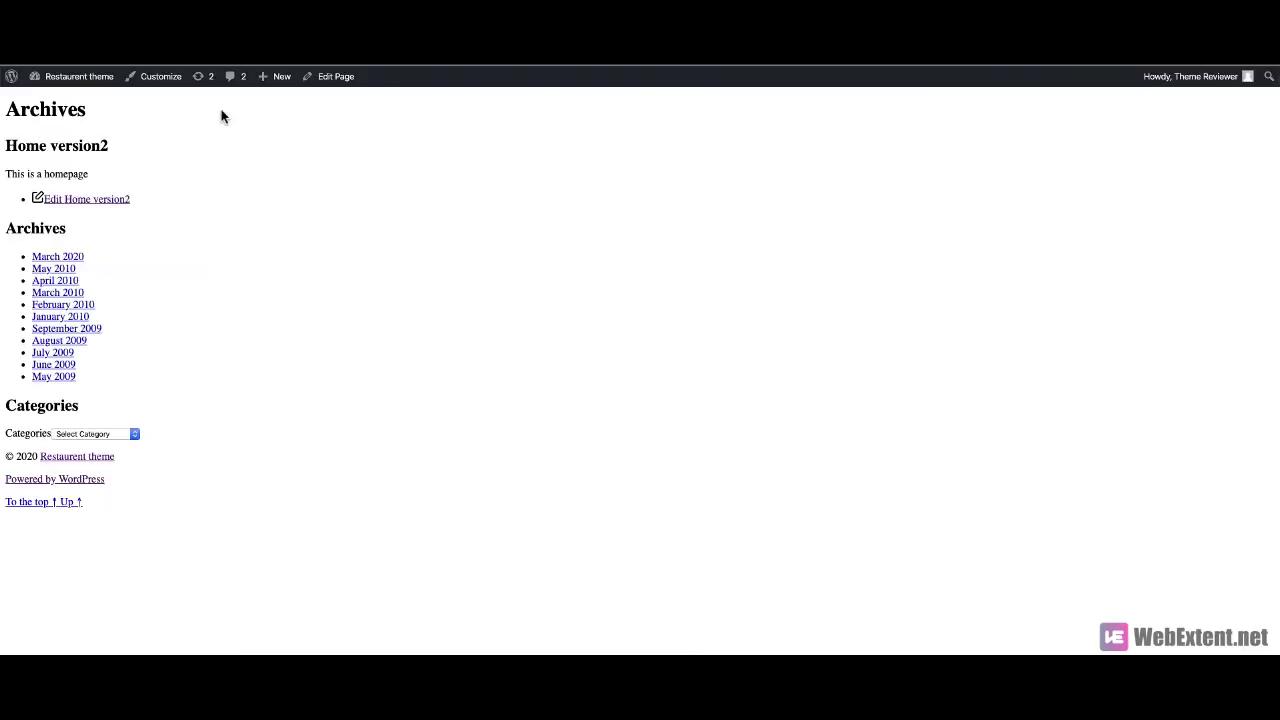
pyautogui.press('super+Tab')
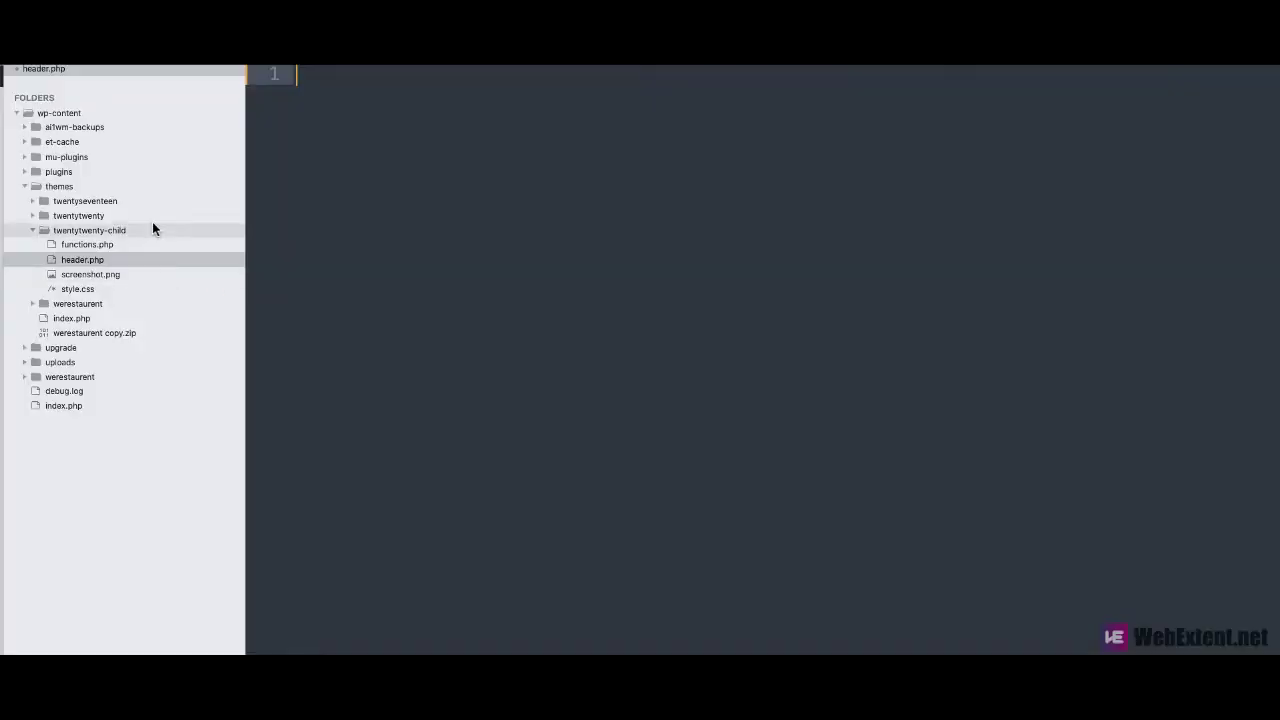
# Step: Paste the parent twentytwenty header.php code into the child theme's header.php
pyautogui.click(80, 216)
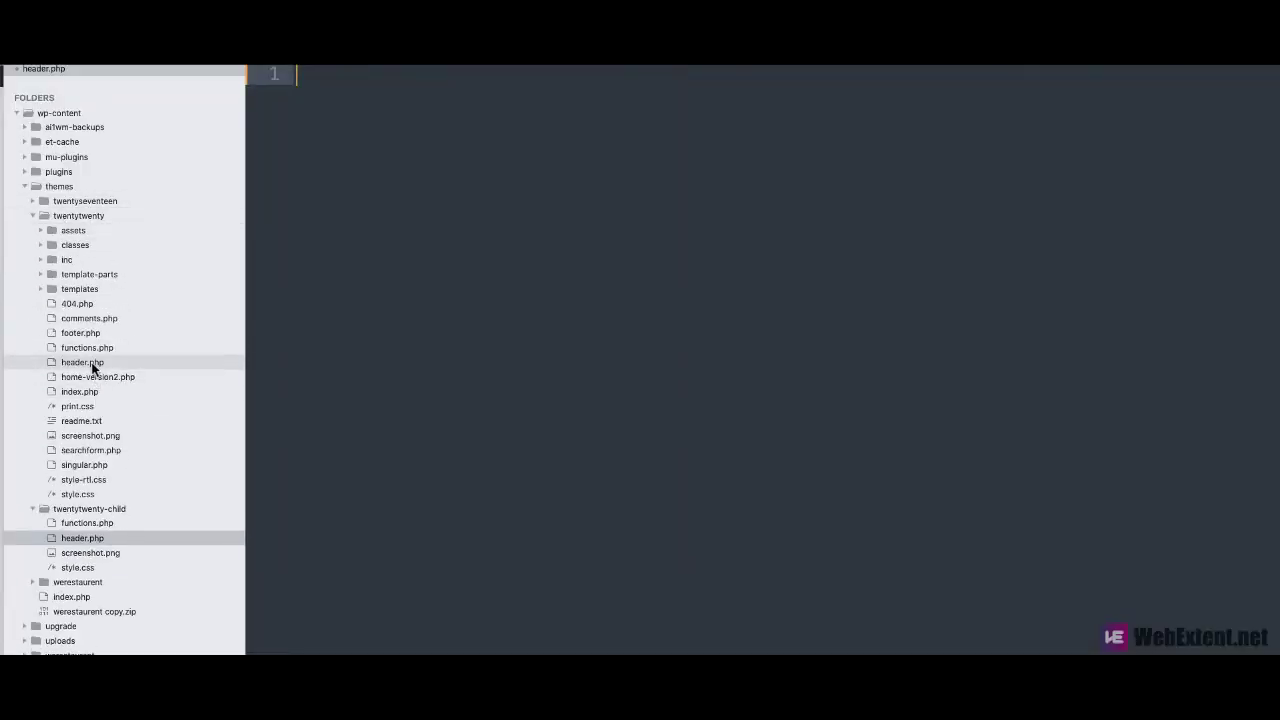
pyautogui.click(88, 362)
pyautogui.press('super+a')
pyautogui.press('super+c')
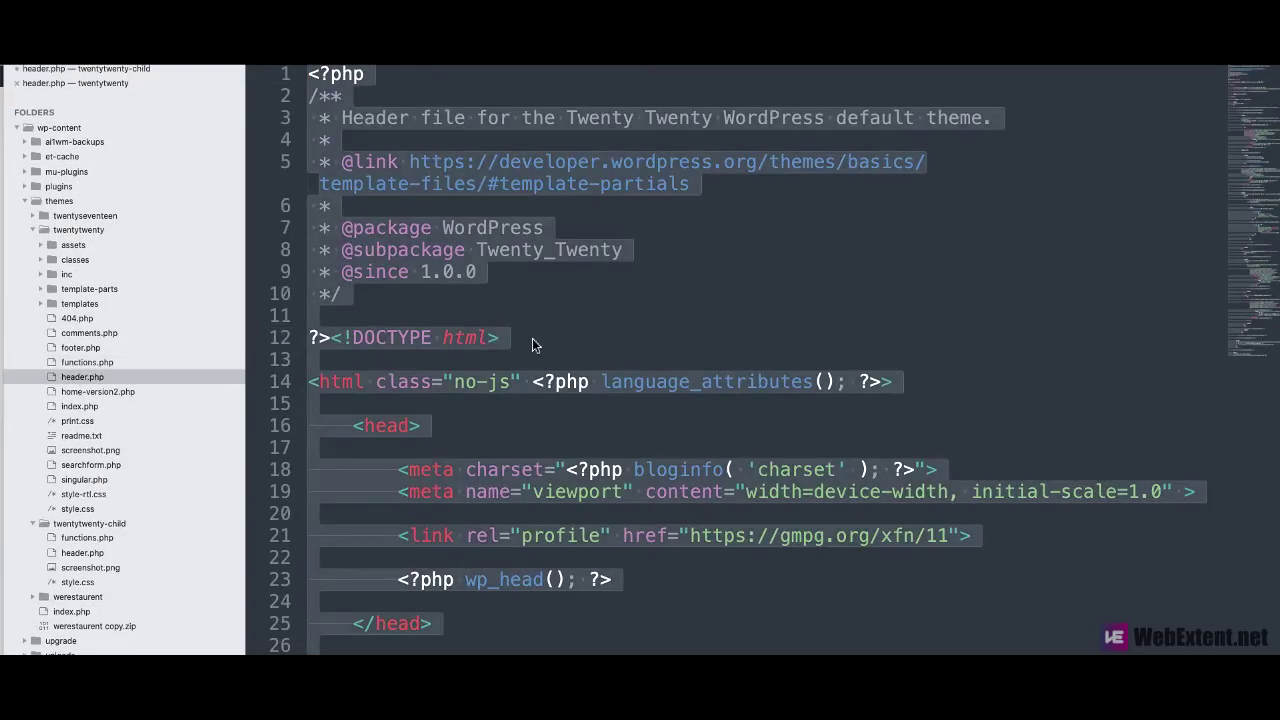
pyautogui.click(90, 552)
pyautogui.press('super+v')
pyautogui.scroll(-20, 742, 491)
pyautogui.scroll(8, 742, 491)
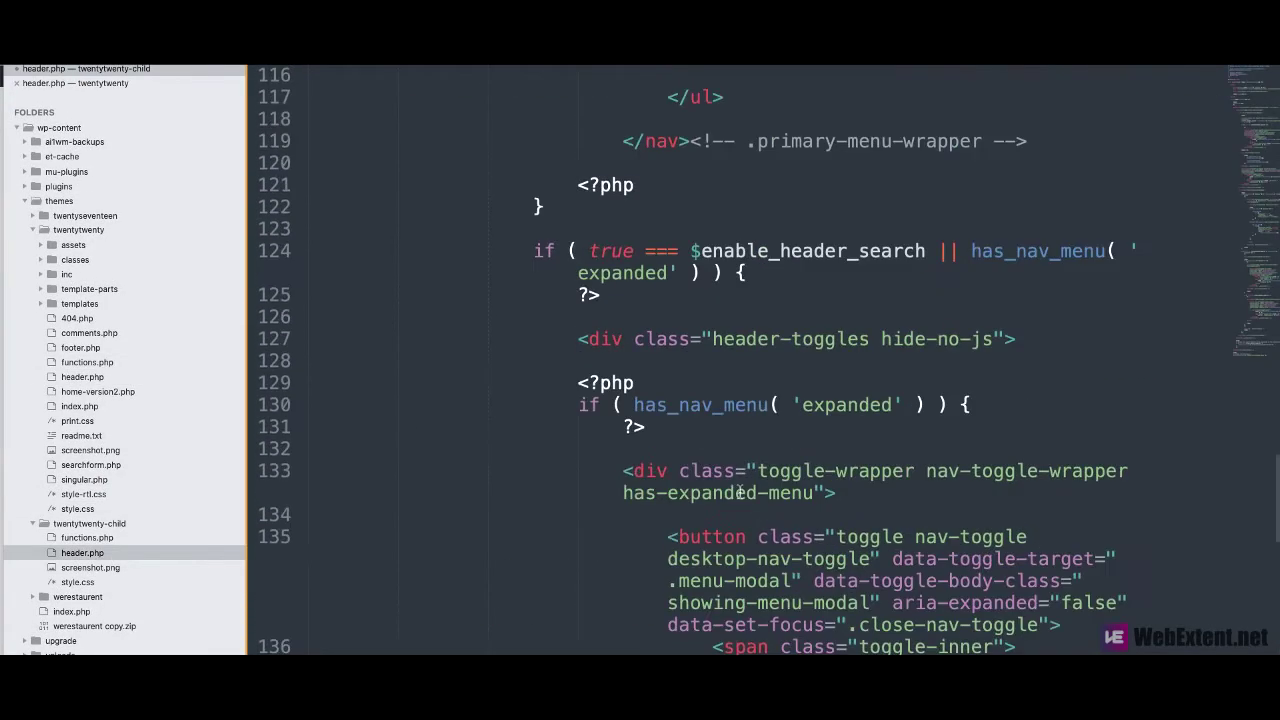
# Step: Check the site in the browser, then scroll back up through the child header.php
pyautogui.press('super+Tab')
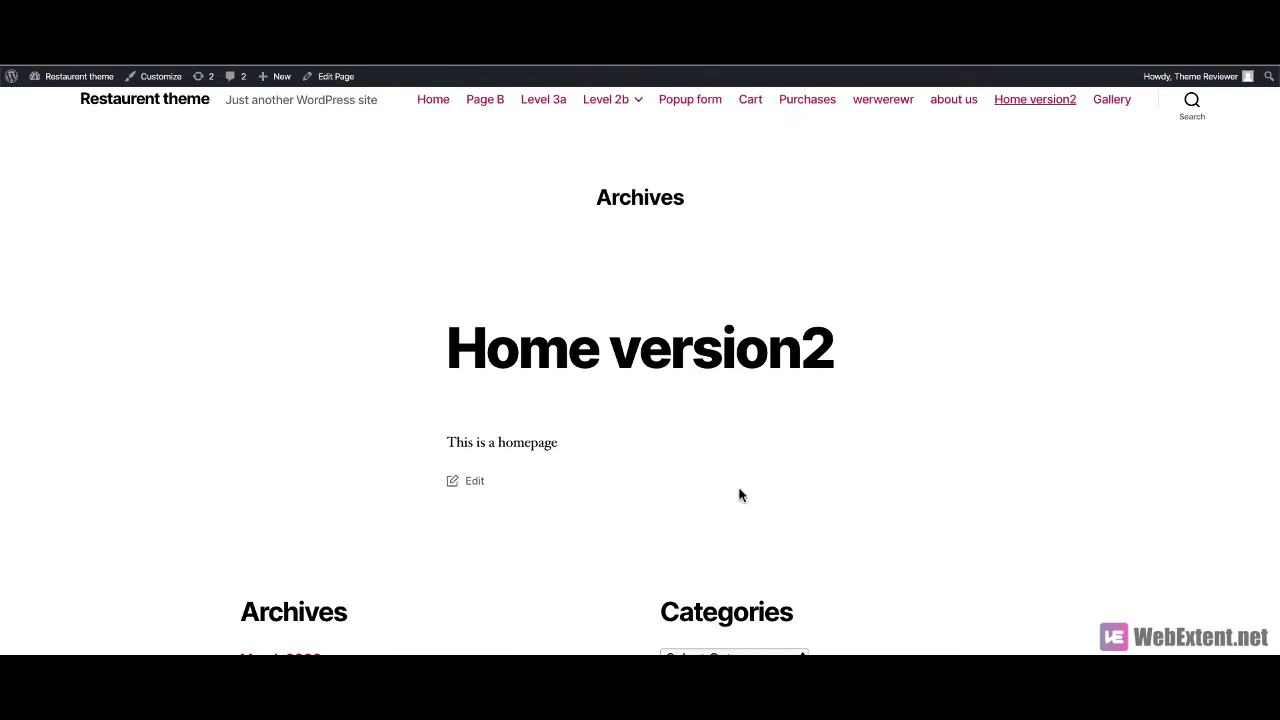
pyautogui.scroll(1, 719, 397)
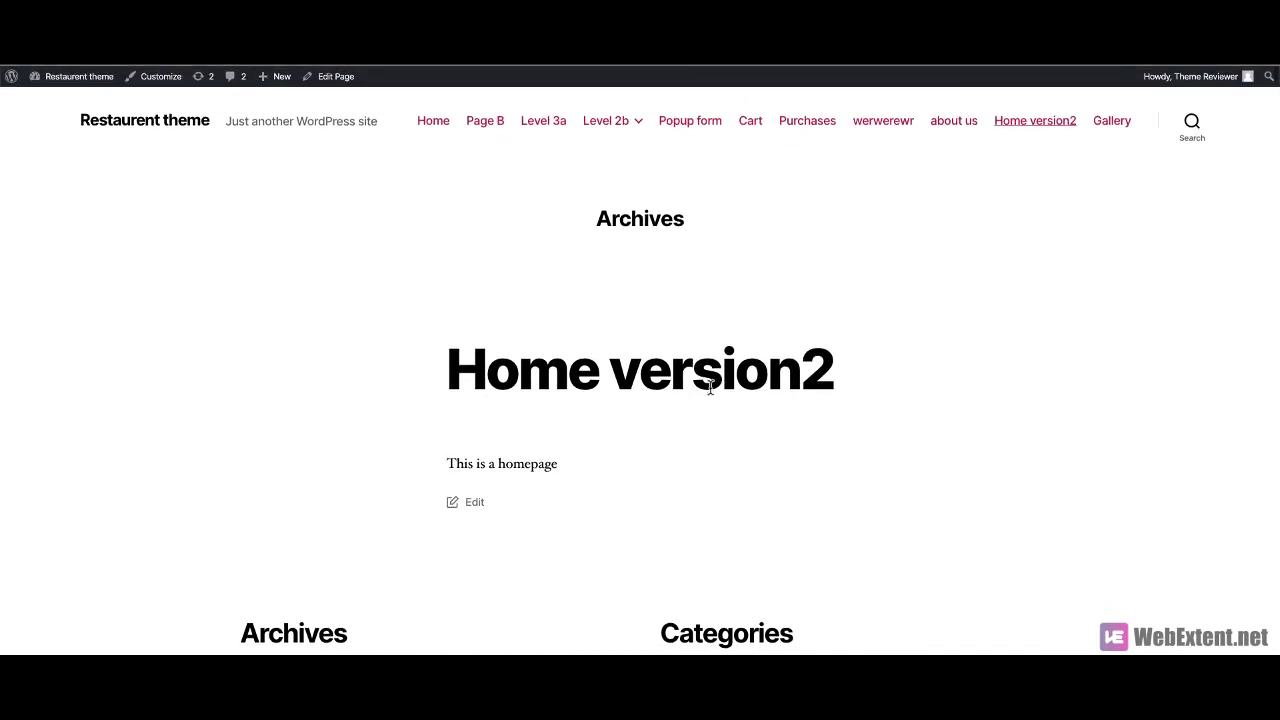
pyautogui.press('super+Tab')
pyautogui.scroll(3, 919, 504)
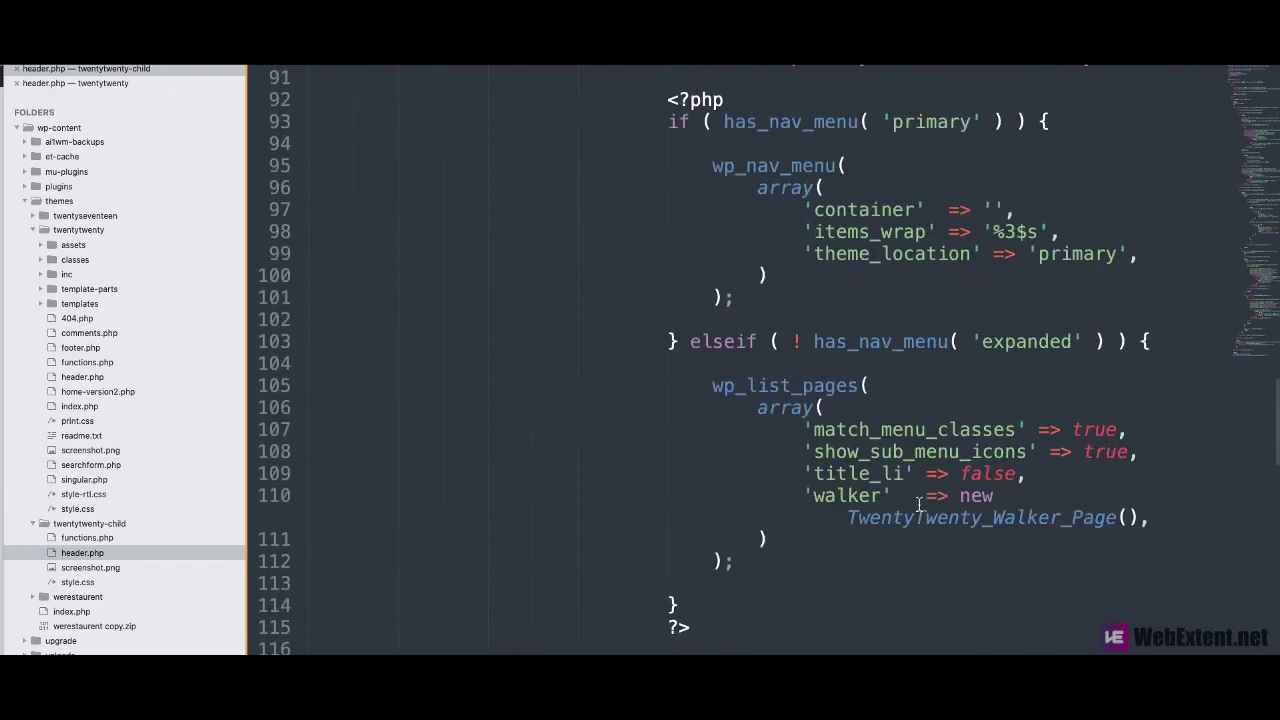
pyautogui.scroll(-3, 919, 504)
pyautogui.scroll(5, 919, 508)
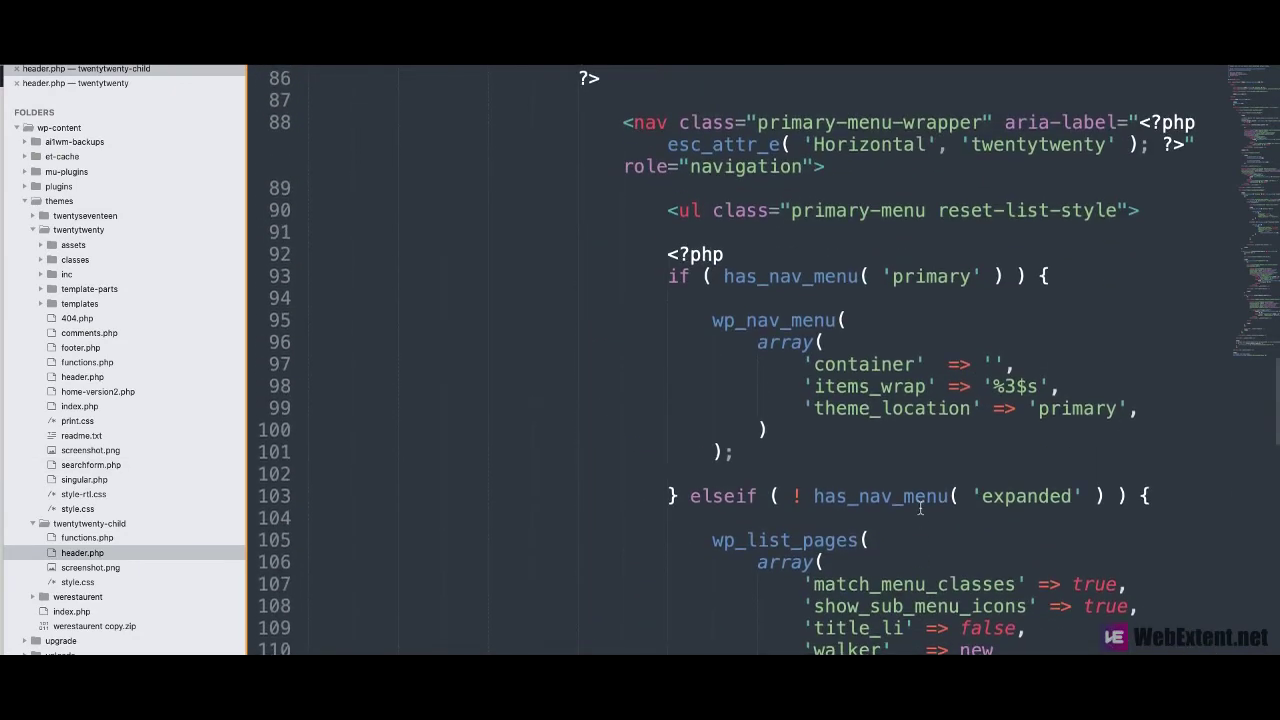
pyautogui.scroll(5, 919, 508)
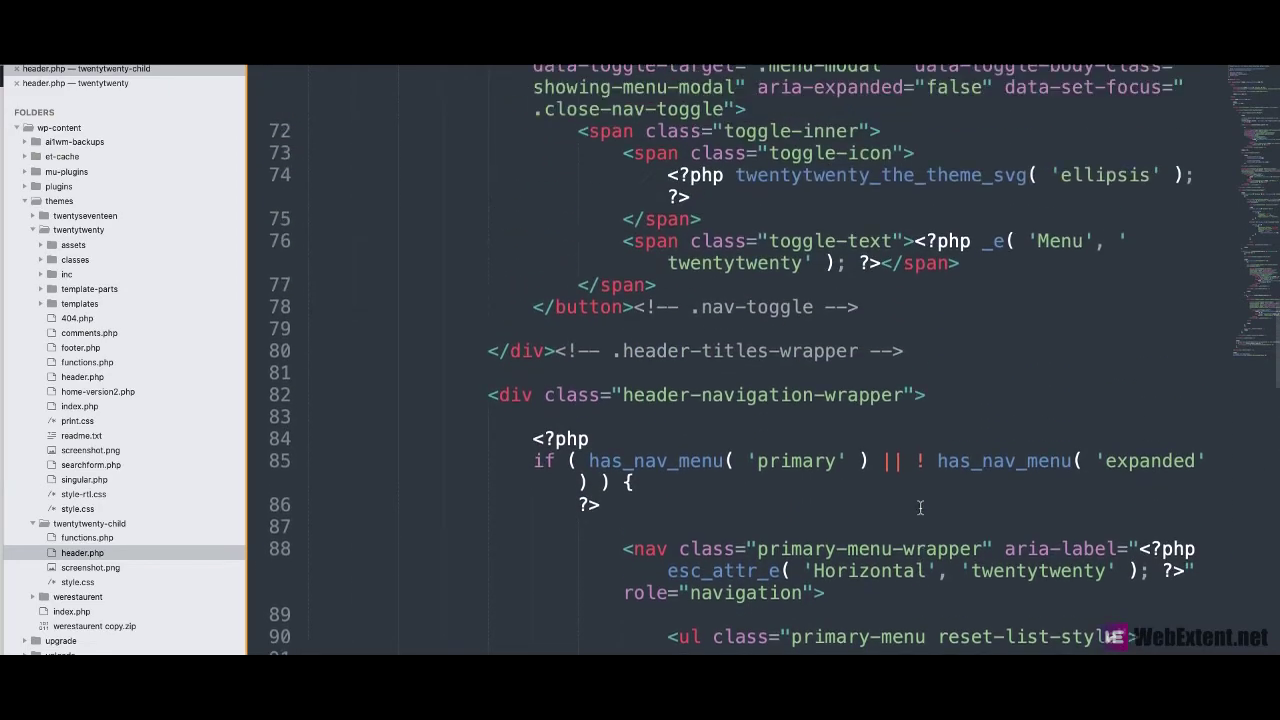
pyautogui.scroll(5, 919, 508)
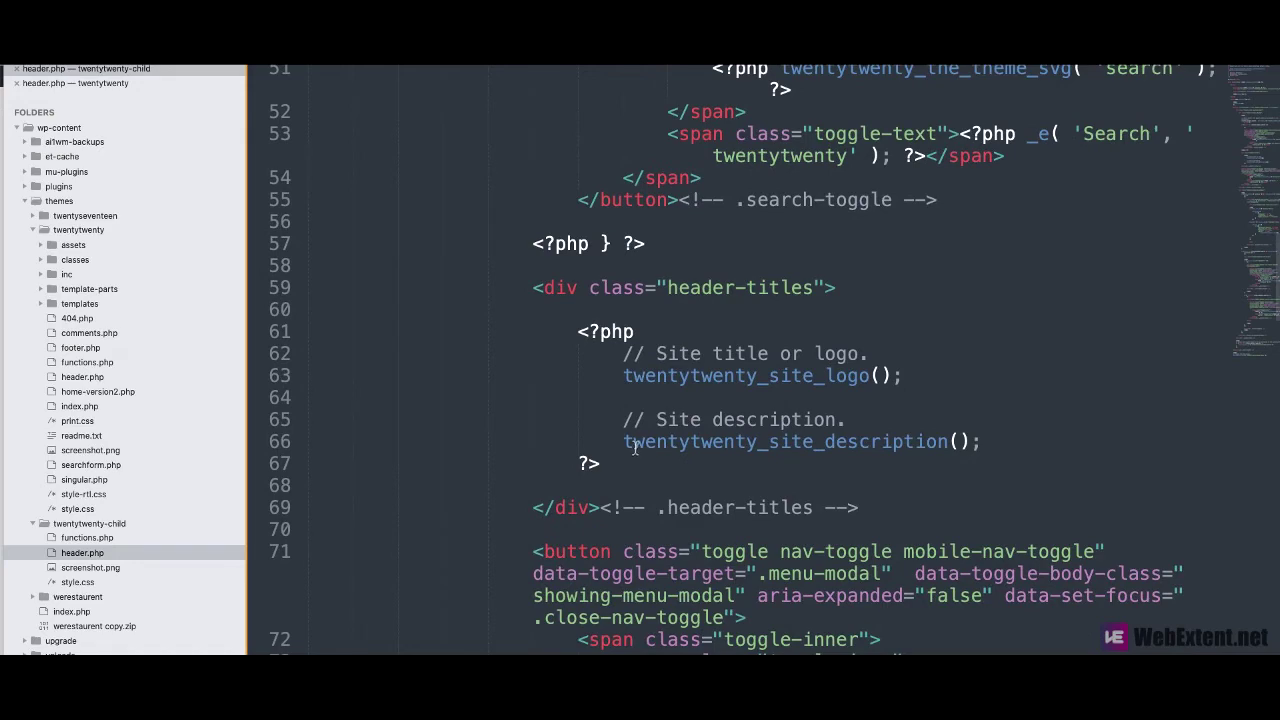
# Step: Select the 'header-titles' class name, then inspect the site title's markup in Chrome DevTools
pyautogui.click(674, 288)
pyautogui.moveTo(674, 288); pyautogui.dragTo(812, 288)
pyautogui.press('super+Tab')
pyautogui.moveTo(209, 127); pyautogui.dragTo(80, 120)
pyautogui.rightClick(154, 117)
pyautogui.click(196, 270)
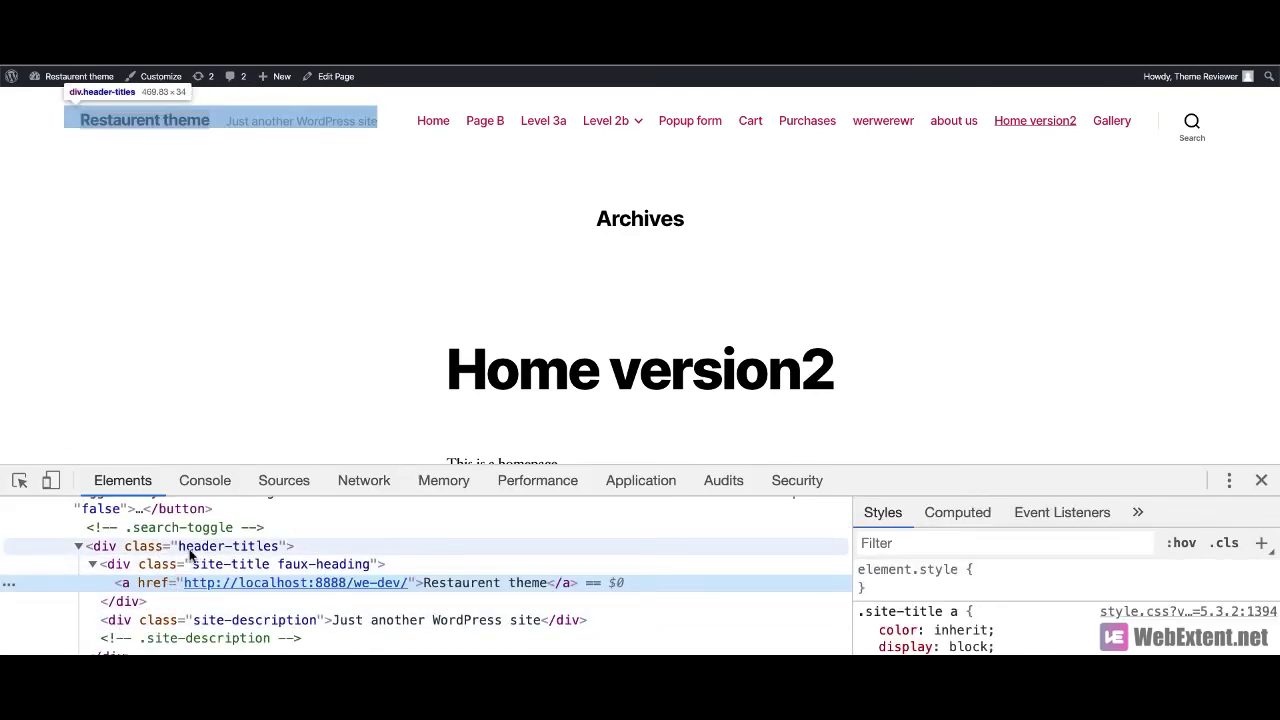
# Step: Close DevTools and add a <div class="addition-text"> block on line 68 of header.php
pyautogui.click(1261, 480)
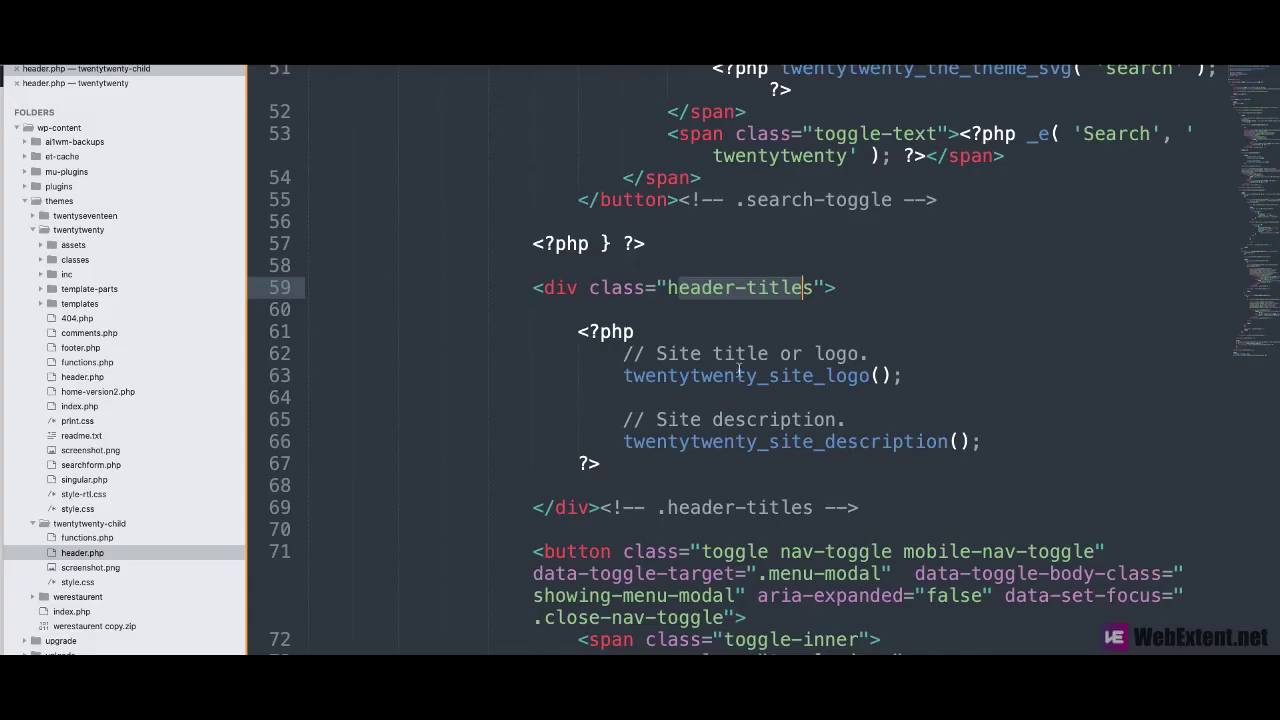
pyautogui.click(838, 287)
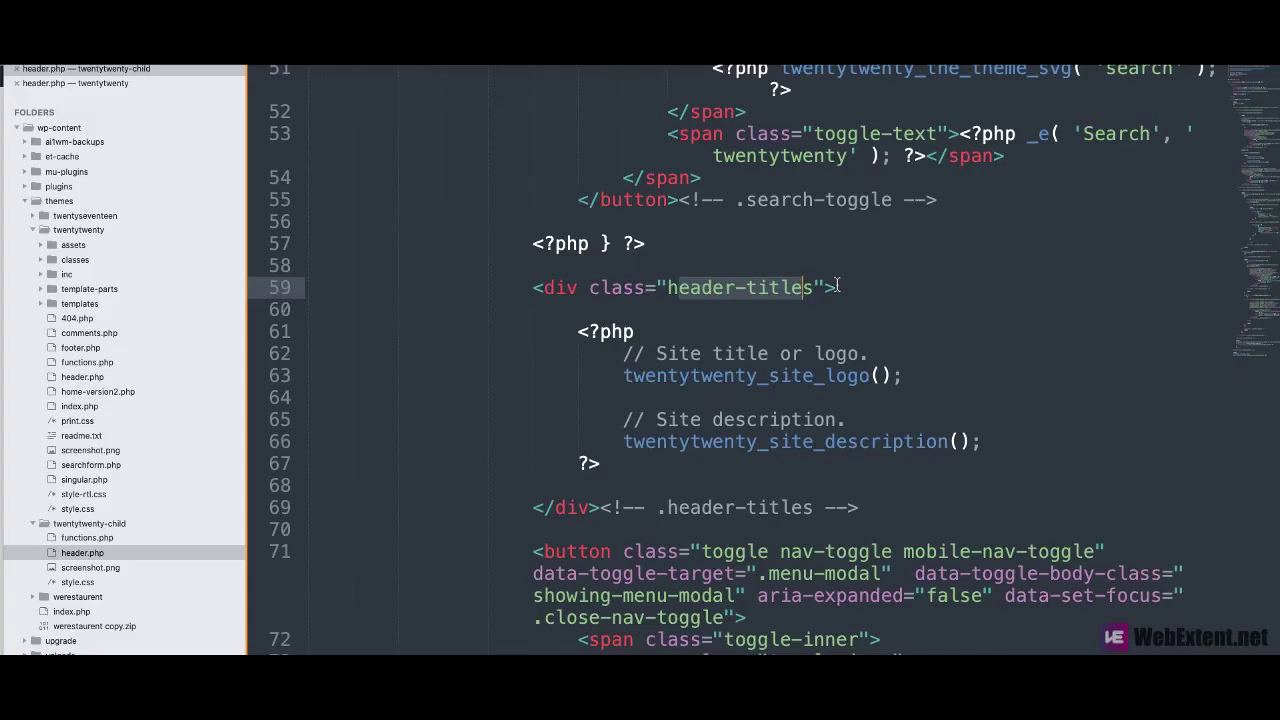
pyautogui.click(605, 484)
pyautogui.press('Tab')
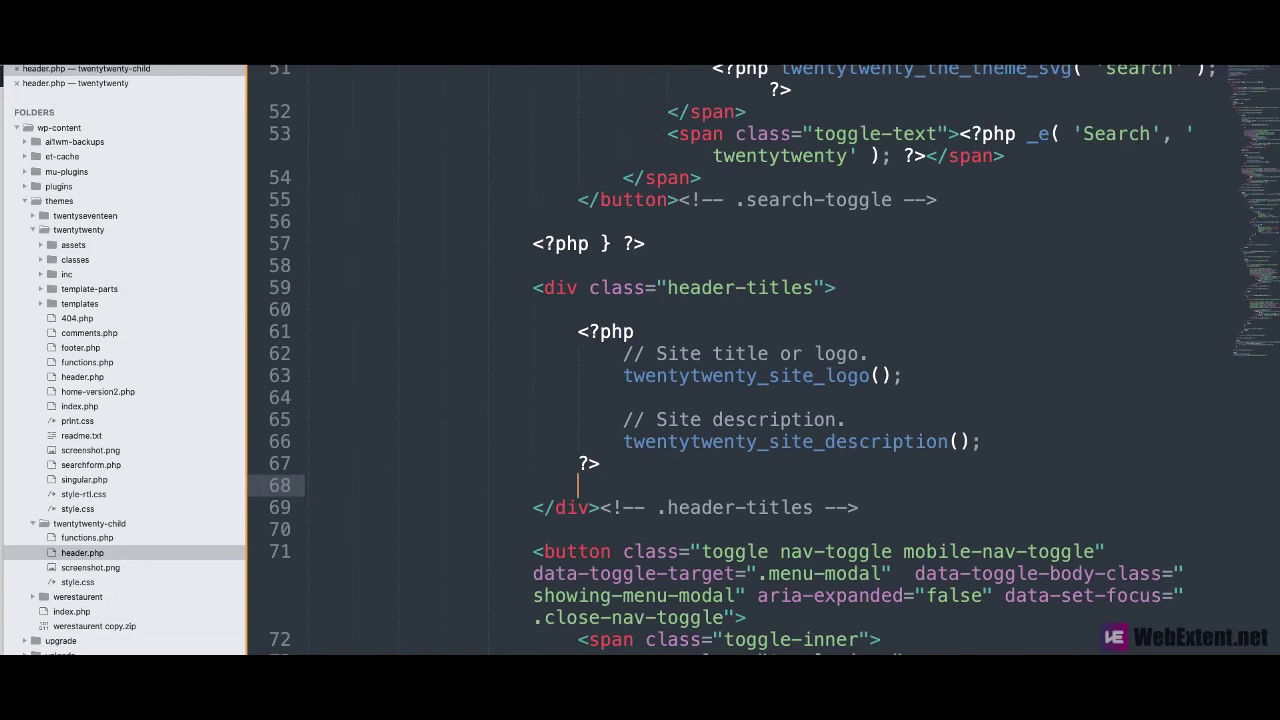
pyautogui.write('<div class="addition-text"')
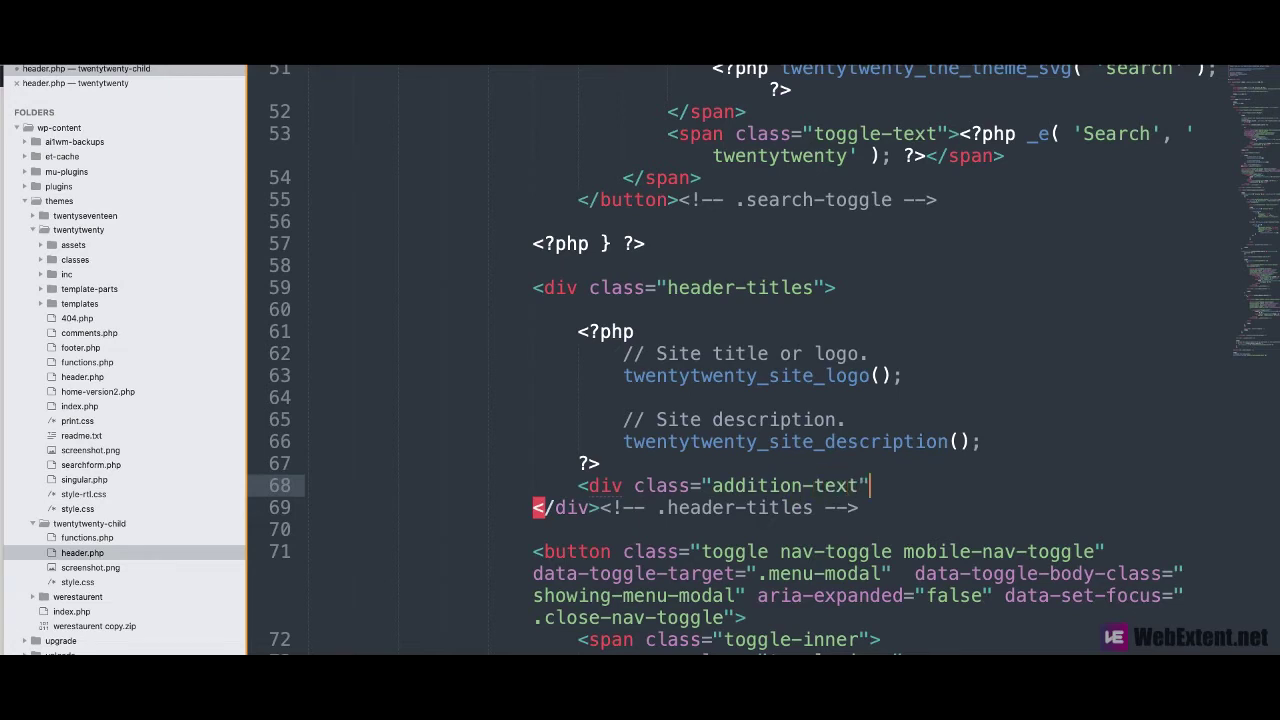
pyautogui.write('>')
pyautogui.press('Return')
pyautogui.write('</')
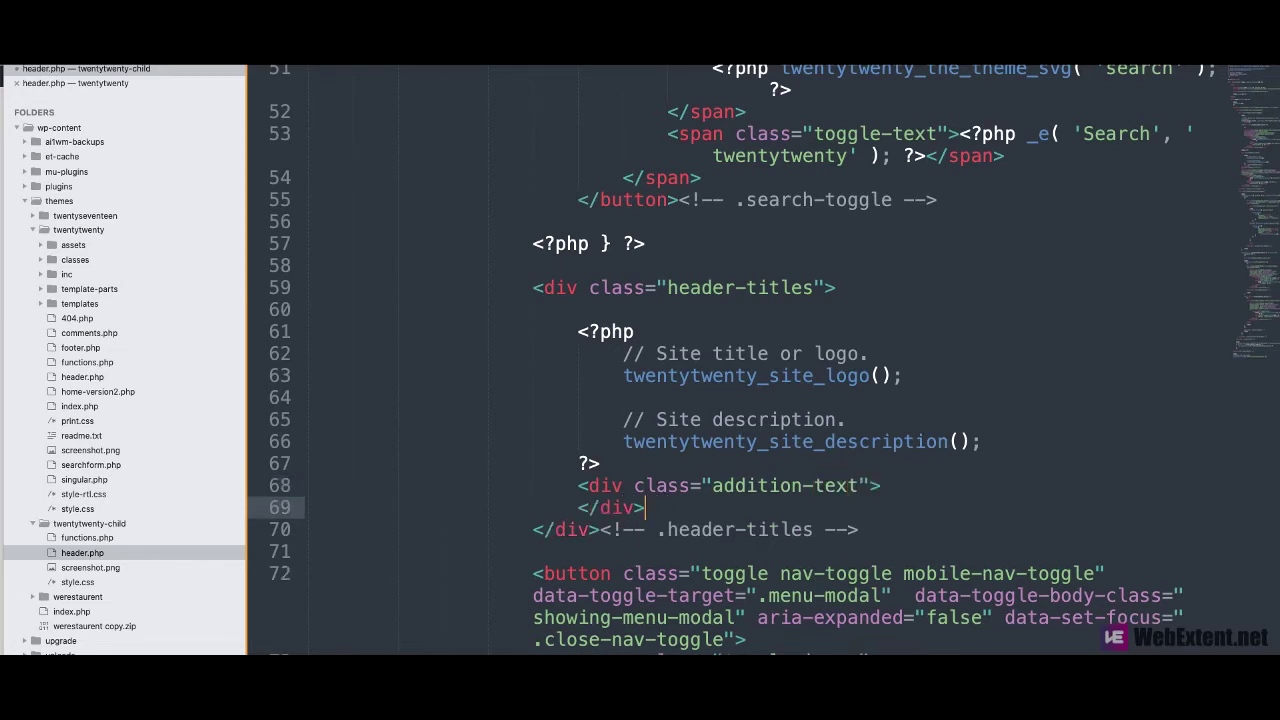
# Step: Put an h2 heading reading 'Hello world' inside the addition-text div
pyautogui.click(940, 487)
pyautogui.press('Return')
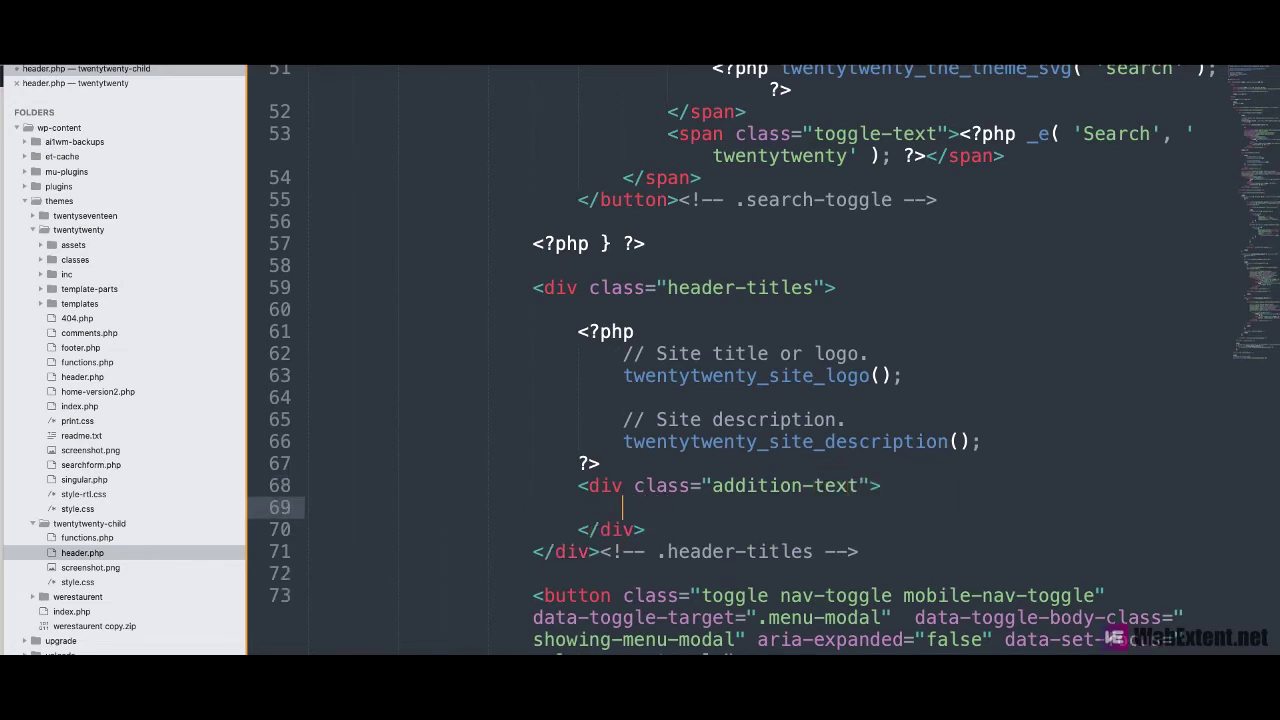
pyautogui.write('h1')
pyautogui.press('Tab')
pyautogui.hotkey('ctrl', 'z')
pyautogui.press('BackSpace')
pyautogui.write('2')
pyautogui.press('Tab')
pyautogui.write('Hello world')
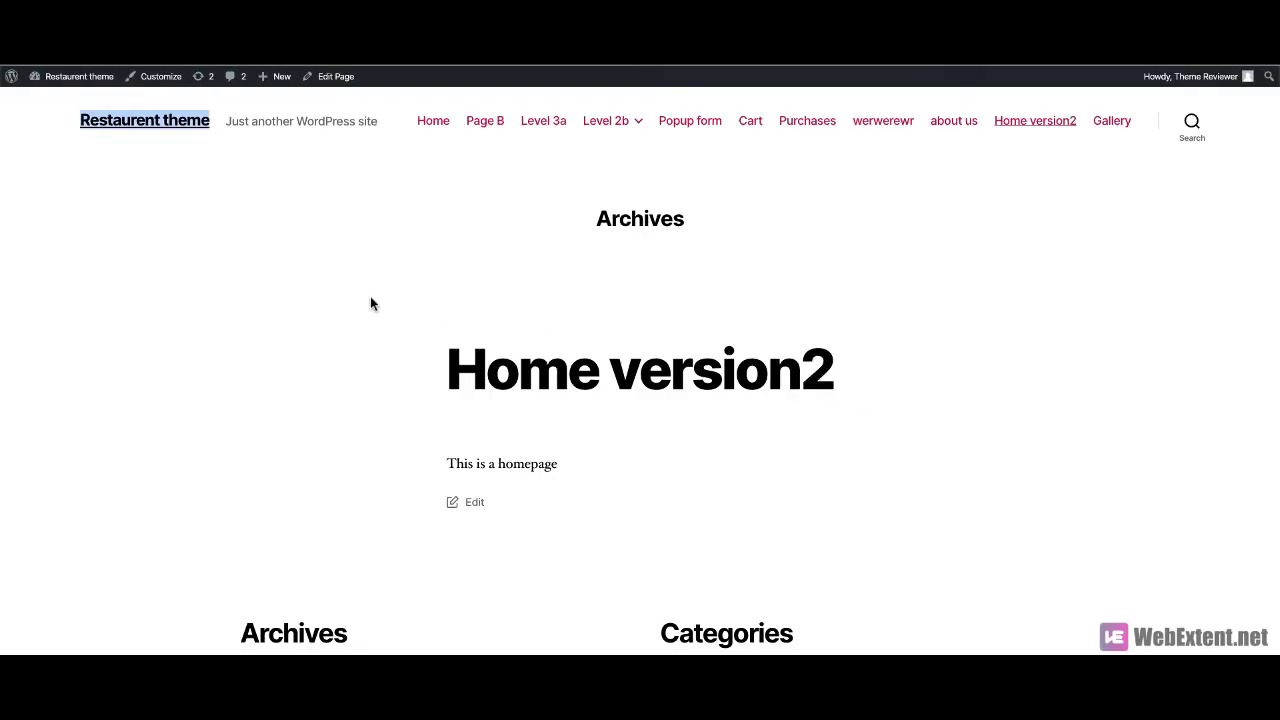
# Step: Reload the front page to show the Hello world heading, then scroll down to the footer
pyautogui.press('F5')
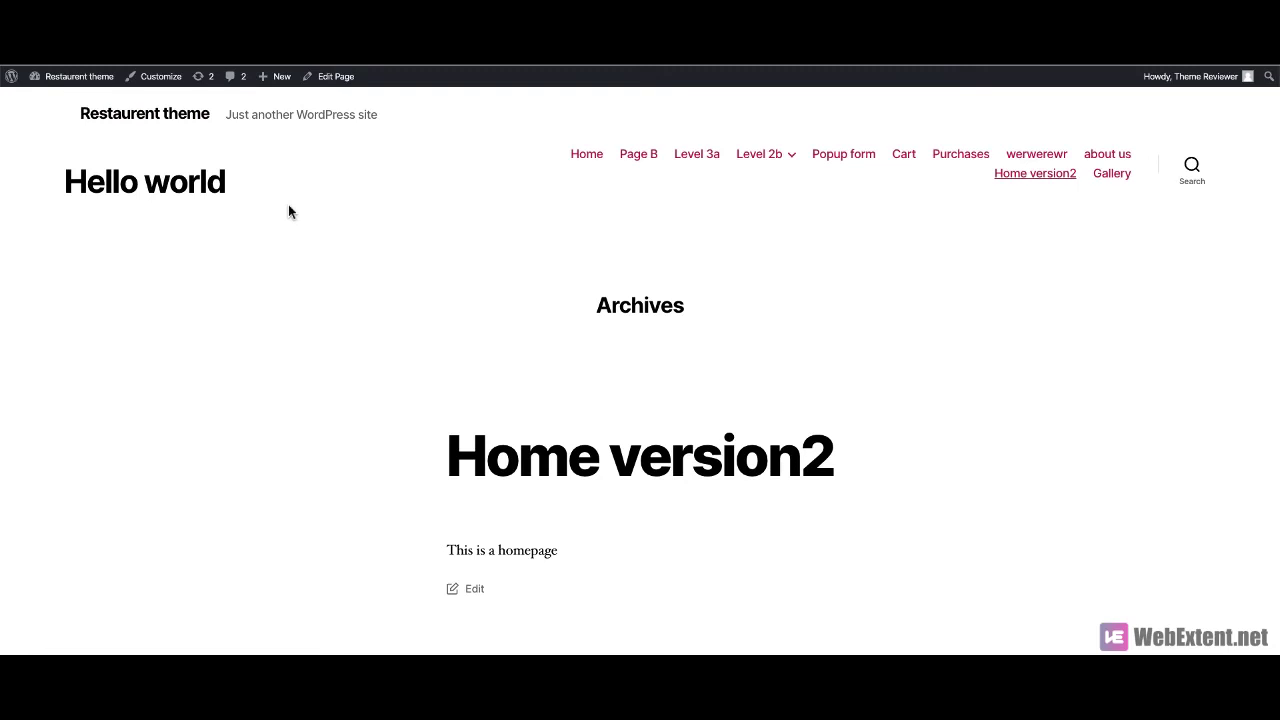
pyautogui.scroll(-5, 291, 214)
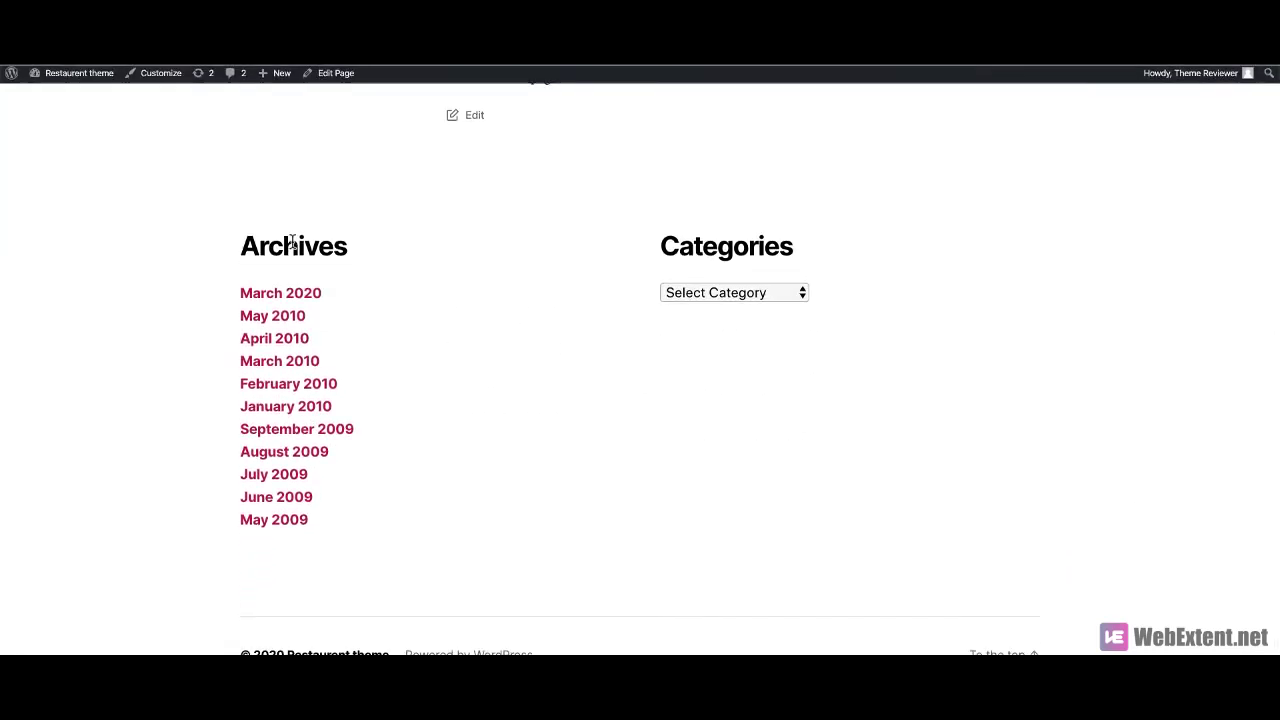
pyautogui.scroll(-1, 862, 544)
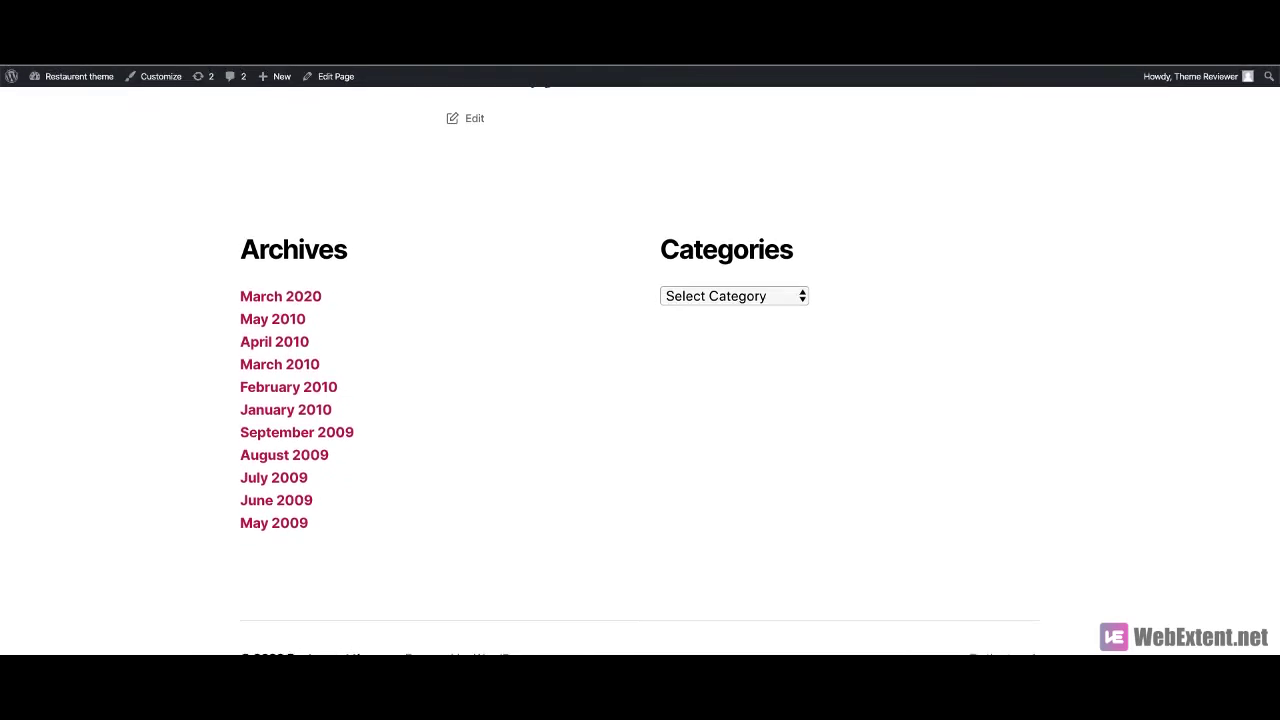
pyautogui.hscroll(2, 730, 568)
pyautogui.scroll(-2, 600, 583)
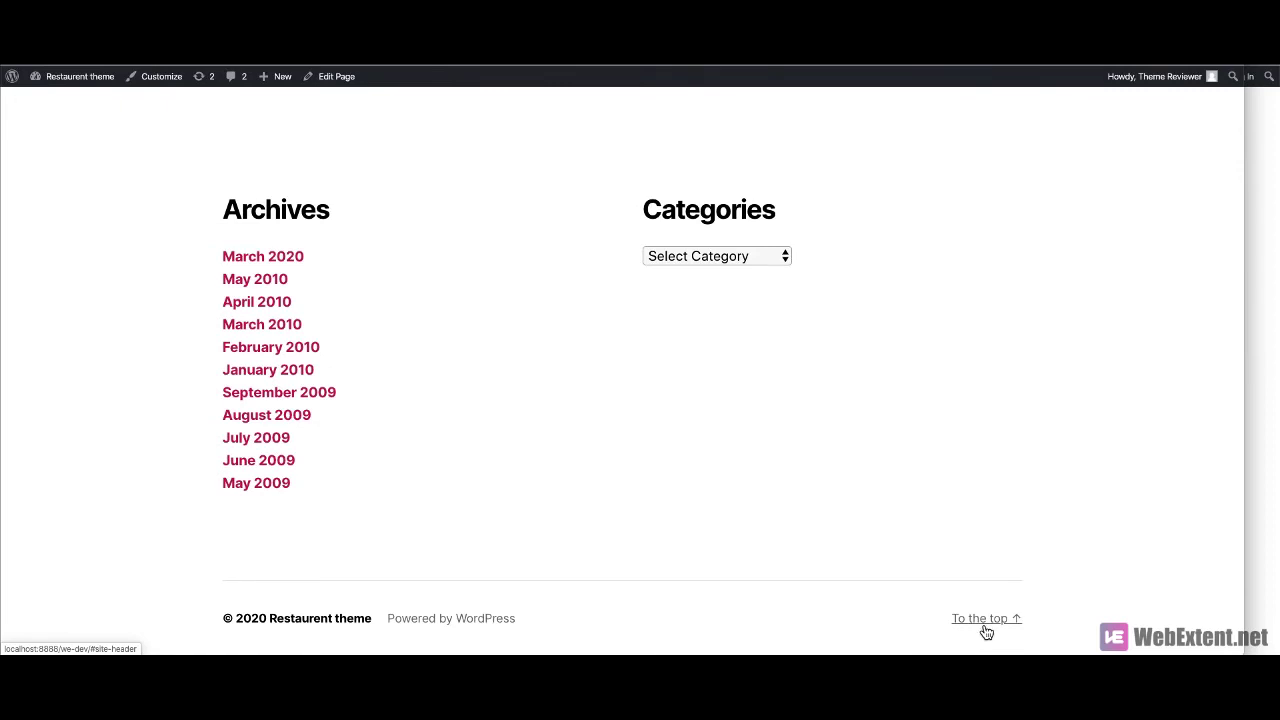
# Step: Open the parent theme's footer.php and select all of its code
pyautogui.press('super+Tab')
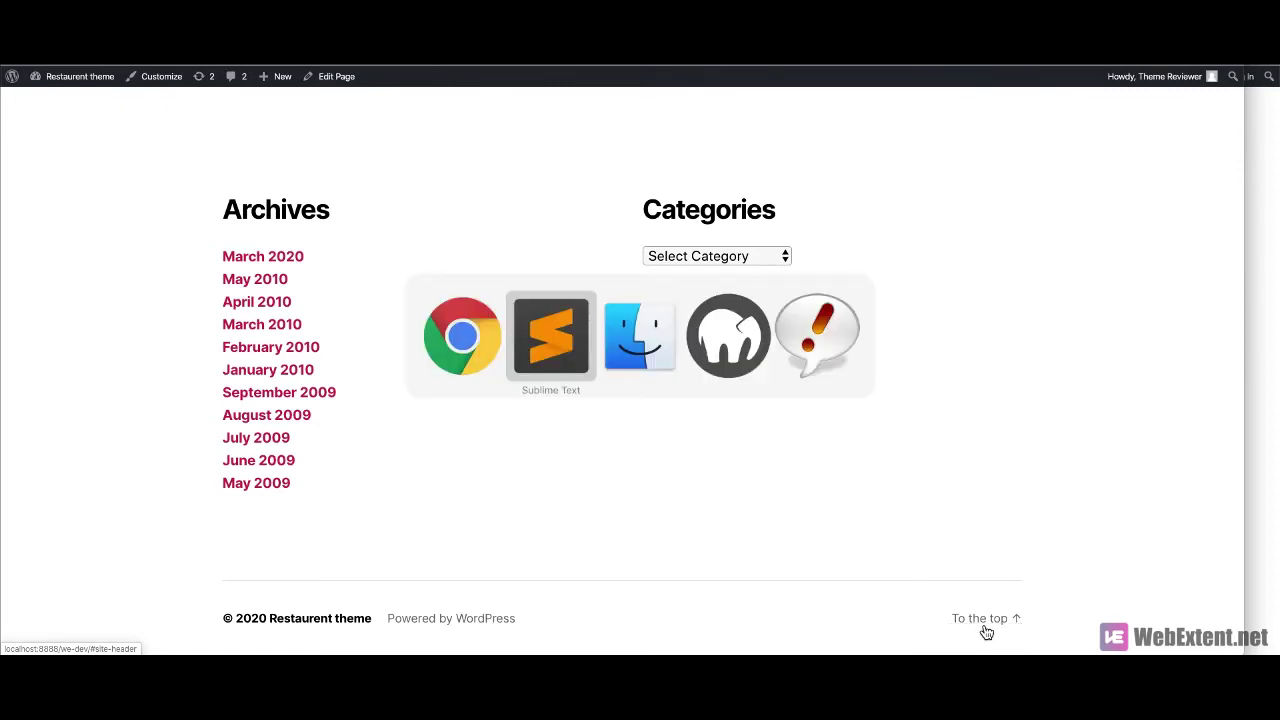
pyautogui.click(80, 347)
pyautogui.click(450, 382)
pyautogui.scroll(-3, 548, 434)
pyautogui.press('super+a')
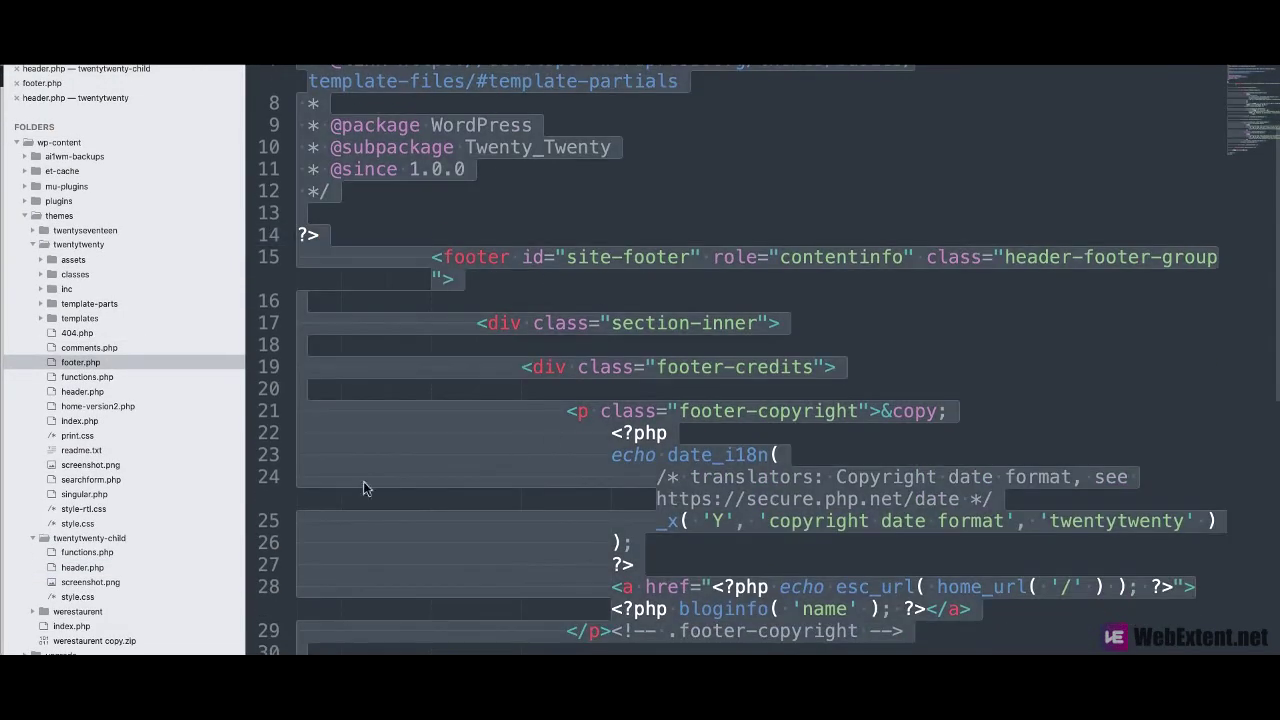
# Step: Create and save a new footer.php in the twentytwenty-child folder
pyautogui.rightClick(84, 541)
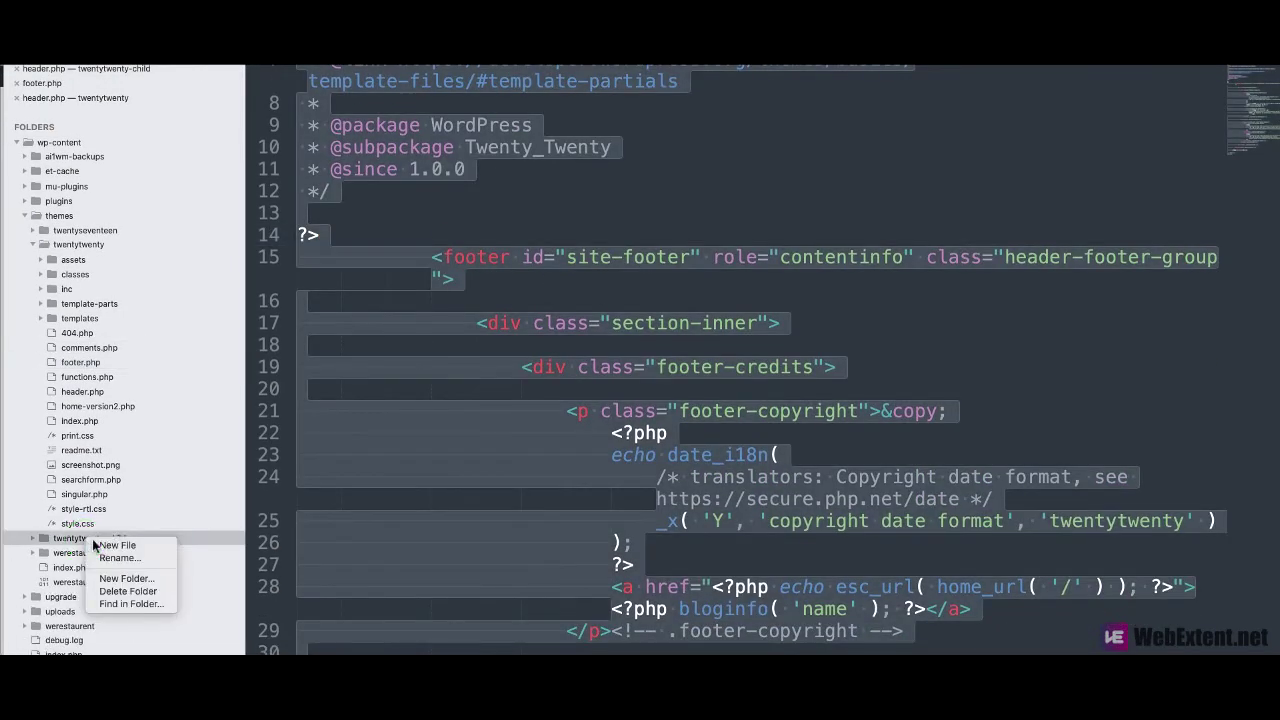
pyautogui.click(114, 545)
pyautogui.write('footer.php')
pyautogui.press('Return')
pyautogui.press('Return')
pyautogui.press('BackSpace')
pyautogui.press('BackSpace')
pyautogui.press('super+s')
pyautogui.press('Return')
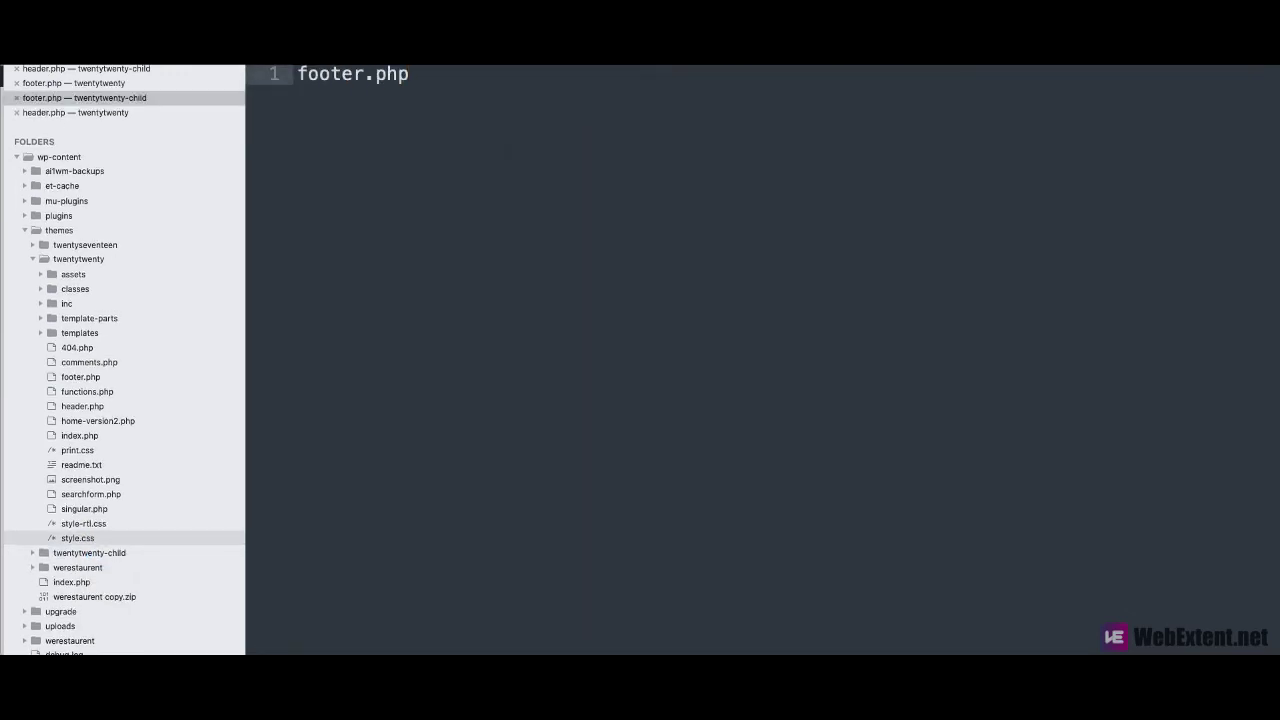
# Step: Paste the parent footer code into the child footer.php and select the 'To the top' label
pyautogui.press('super+a')
pyautogui.press('super+v')
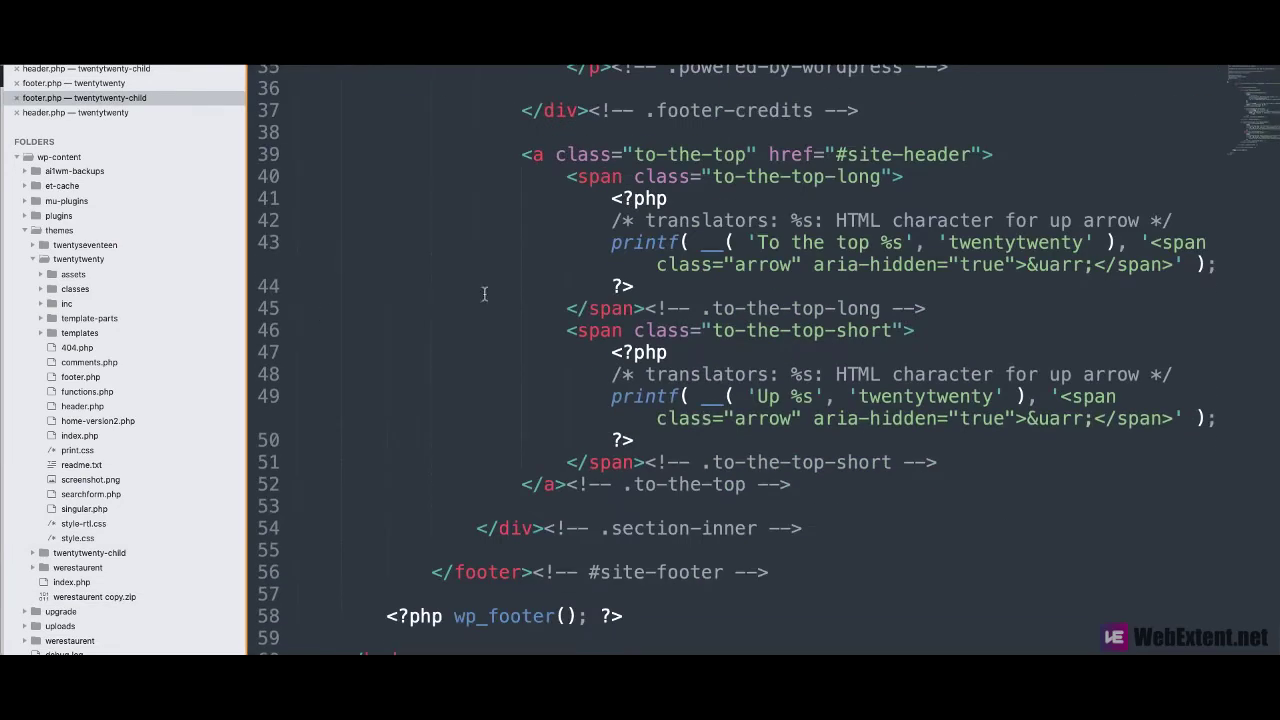
pyautogui.scroll(10, 484, 293)
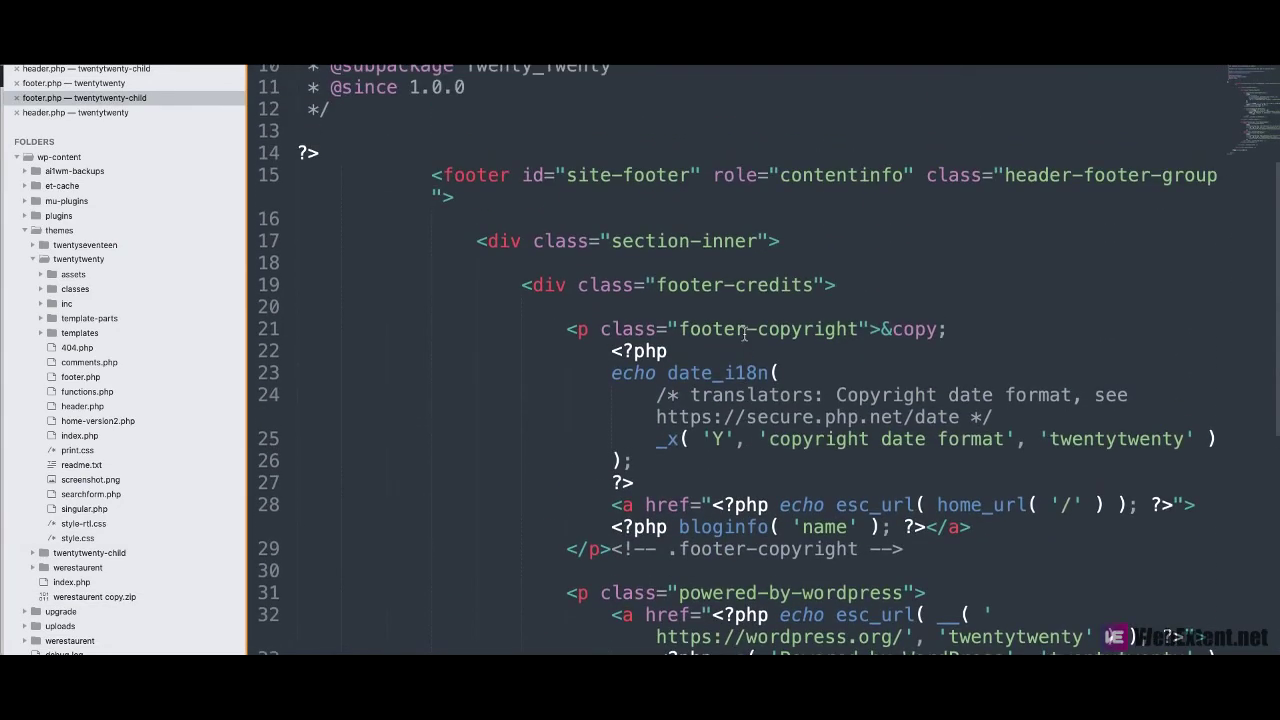
pyautogui.scroll(5, 733, 338)
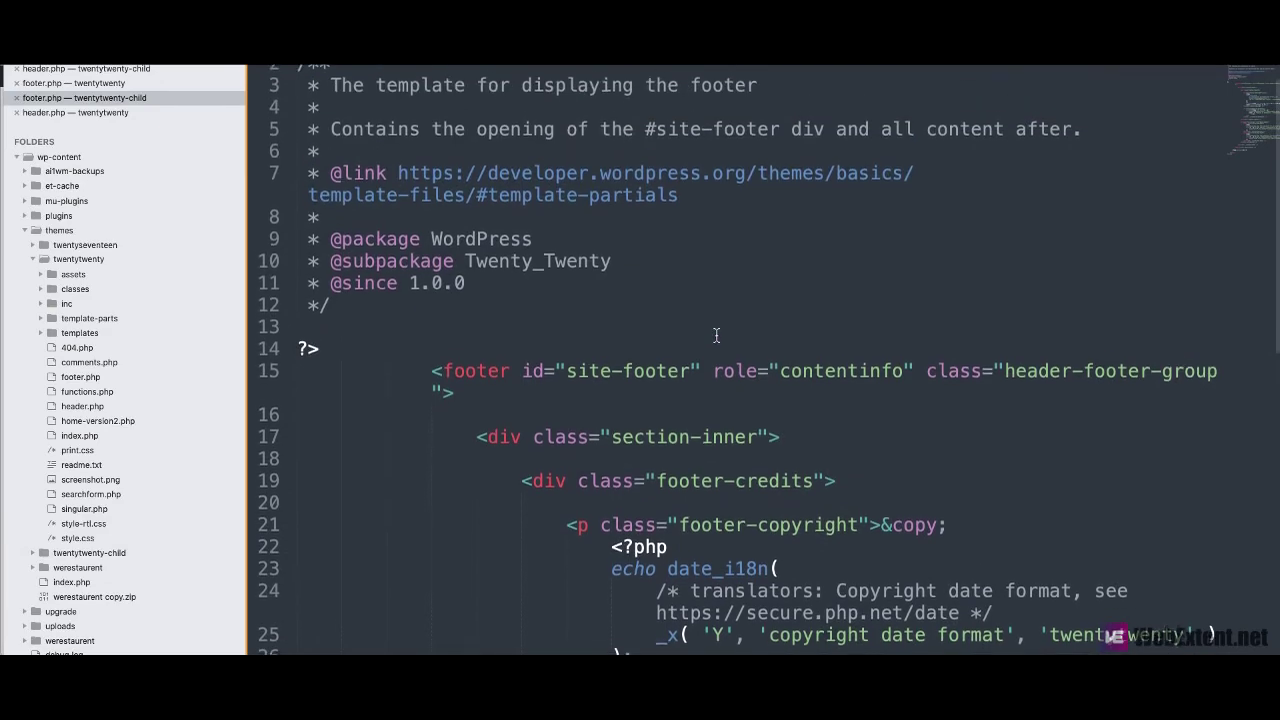
pyautogui.scroll(-2, 716, 336)
pyautogui.scroll(-10, 716, 336)
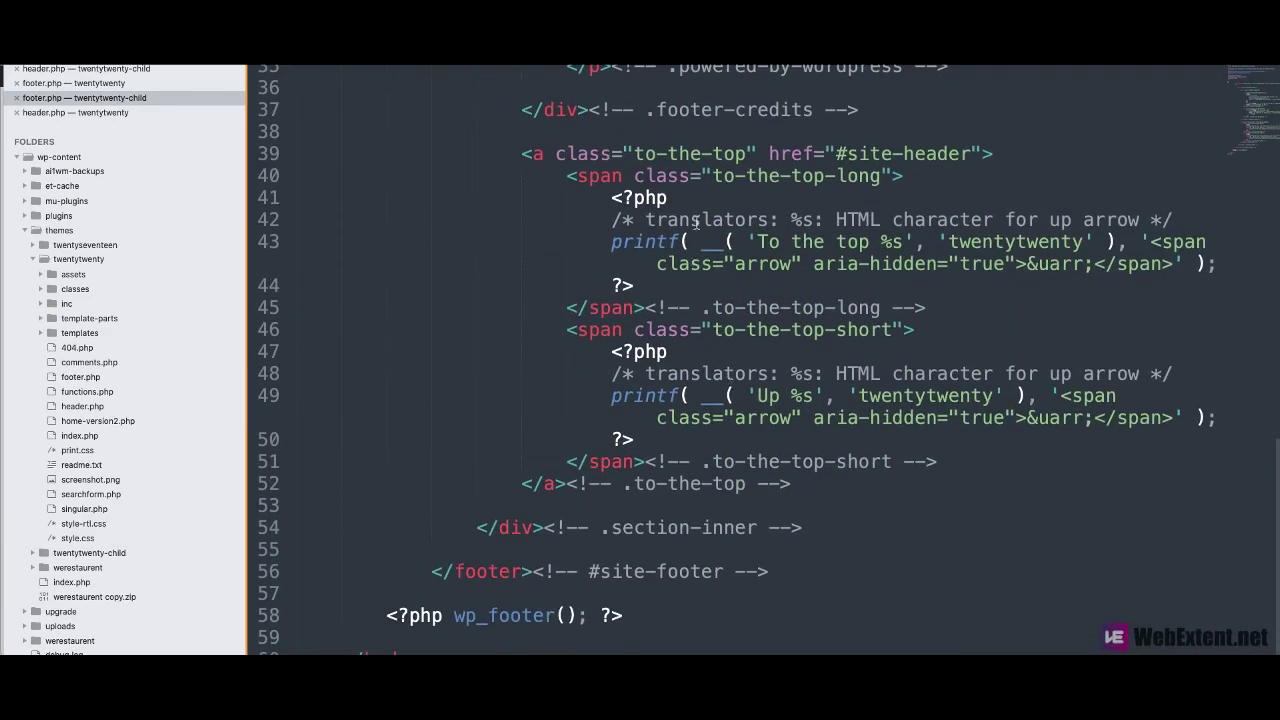
pyautogui.moveTo(762, 242); pyautogui.dragTo(866, 242)
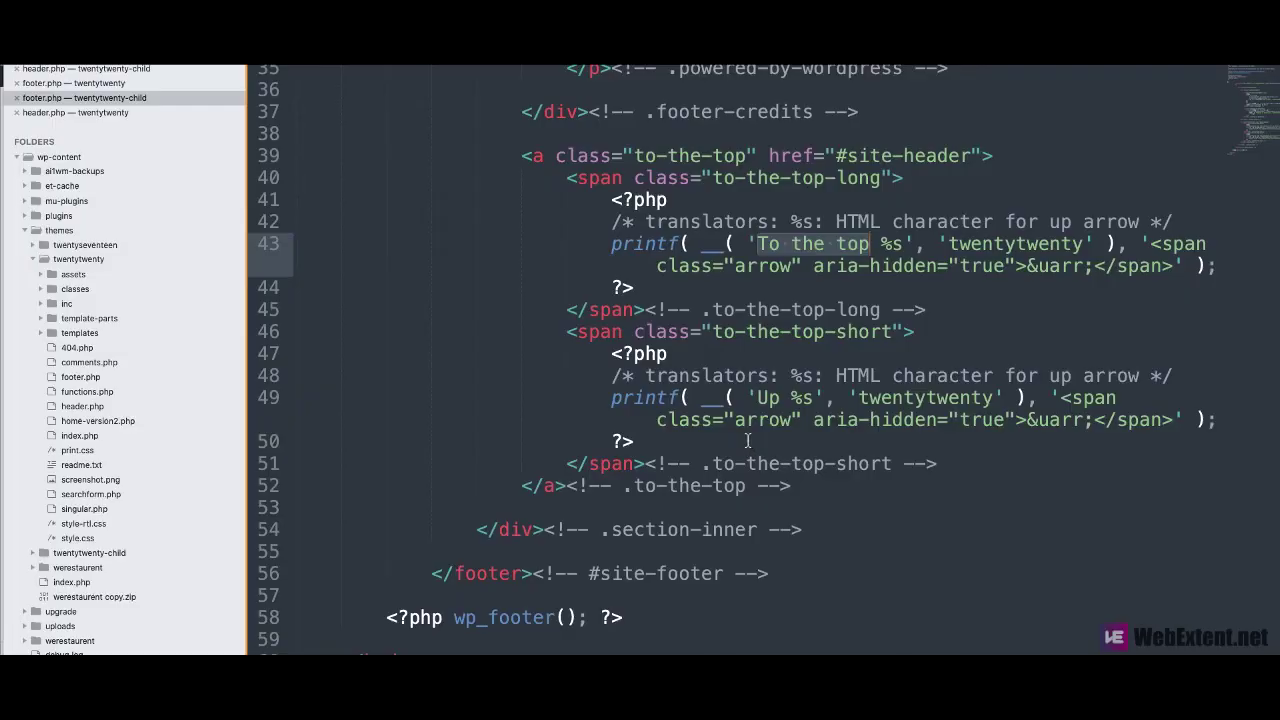
# Step: Delete 'To the top' and its trailing space, then reload and test the arrow-only link
pyautogui.press('BackSpace')
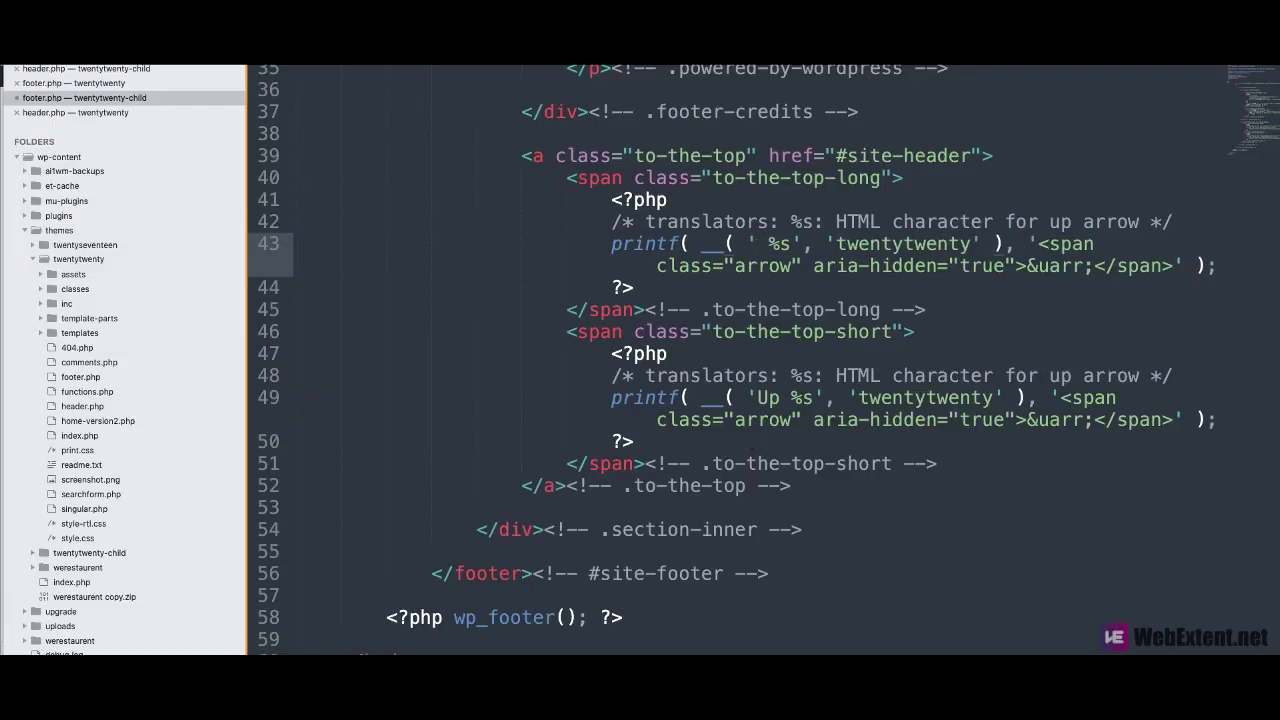
pyautogui.press('BackSpace')
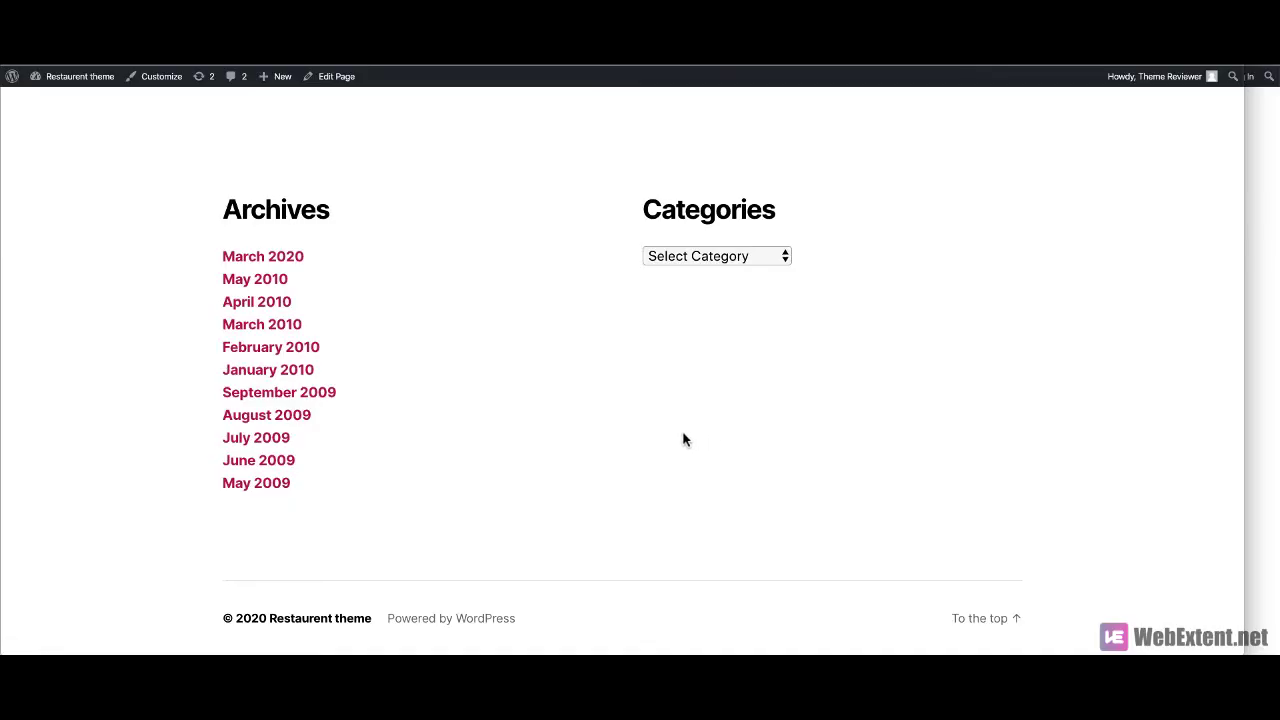
pyautogui.press('super+r')
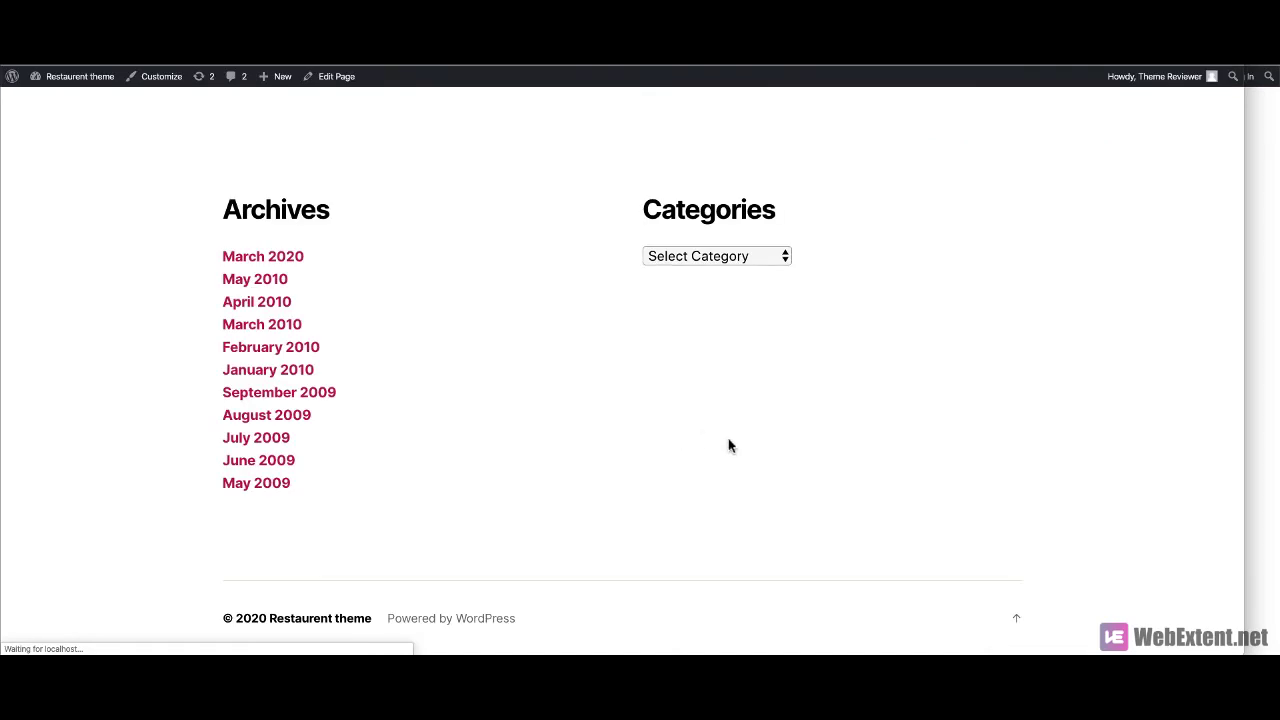
pyautogui.click(1015, 619)
pyautogui.scroll(-5, 1021, 632)
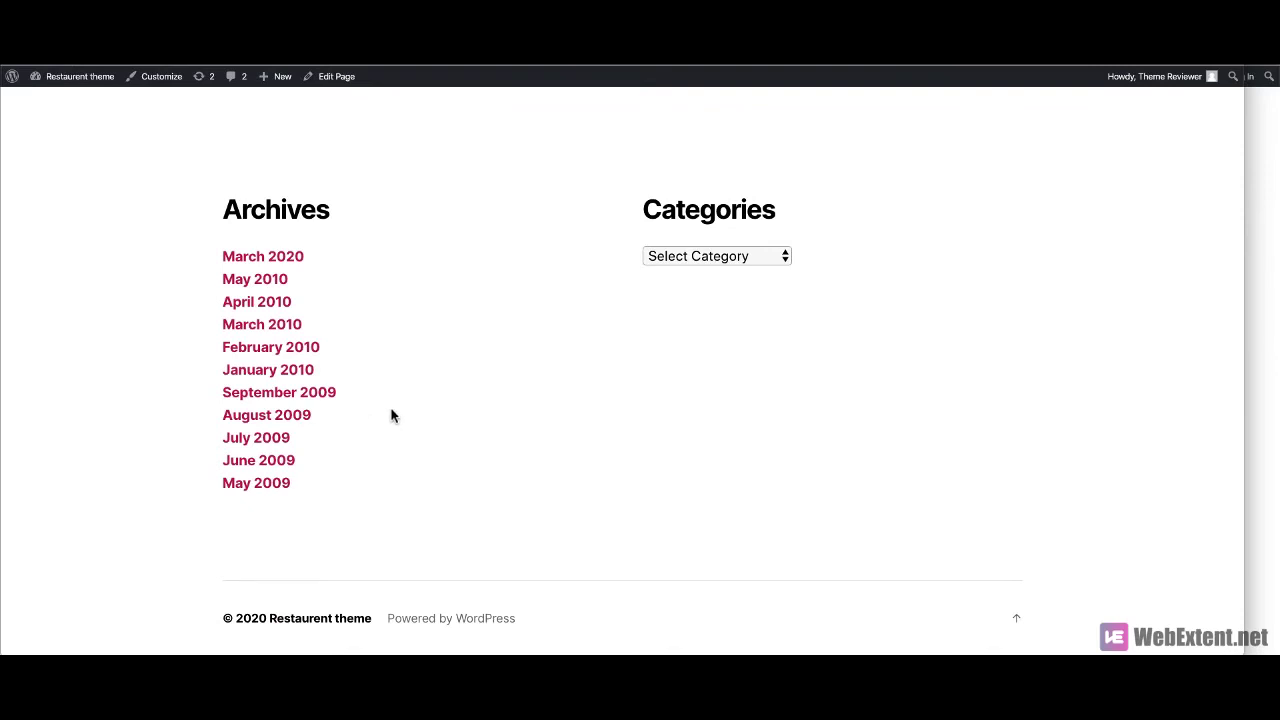
pyautogui.scroll(10, 391, 415)
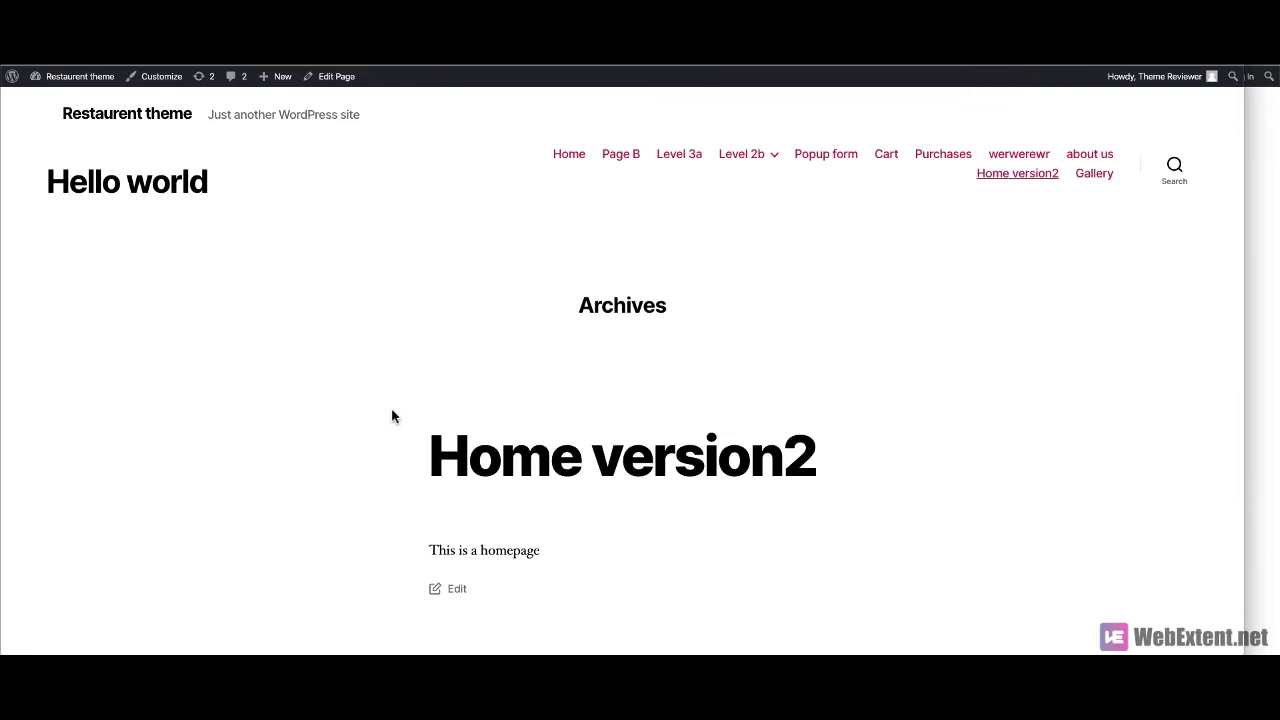
# Step: Search the site for 'hello world' from the header search overlay
pyautogui.hotkey('alt', 'Tab')
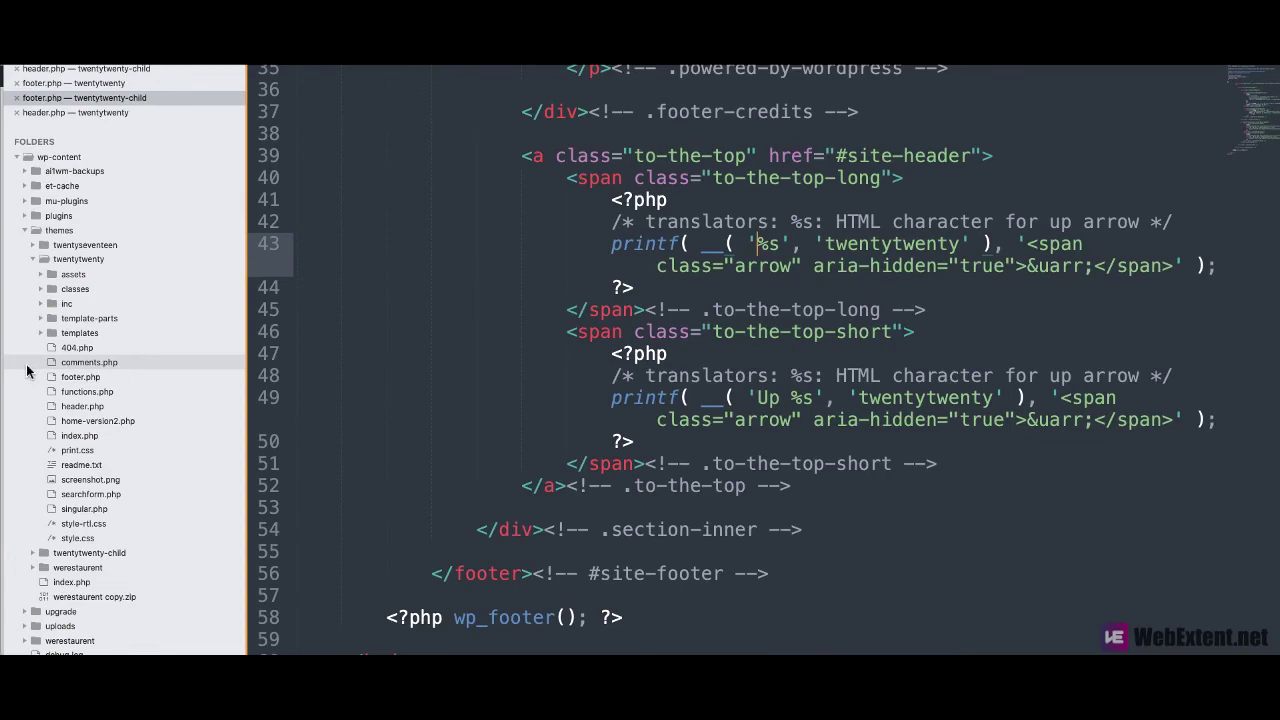
pyautogui.hotkey('alt', 'Tab')
pyautogui.click(1172, 160)
pyautogui.click(367, 148)
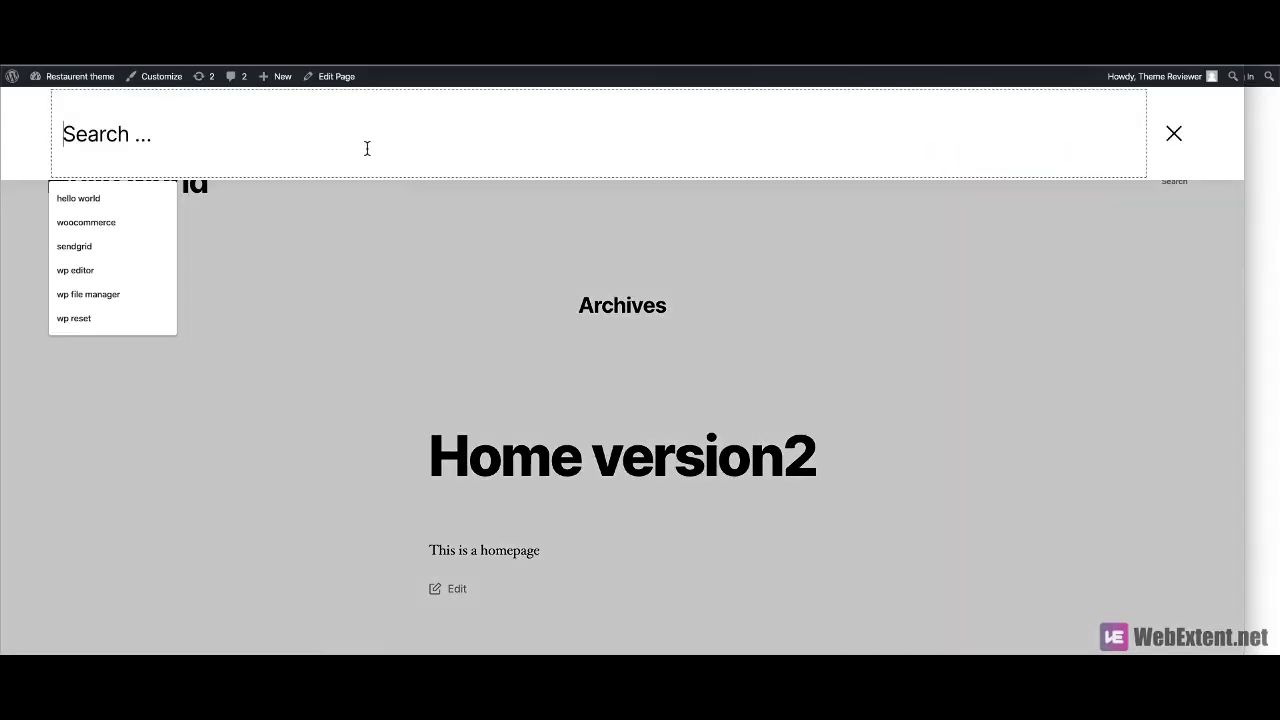
pyautogui.write('hello world')
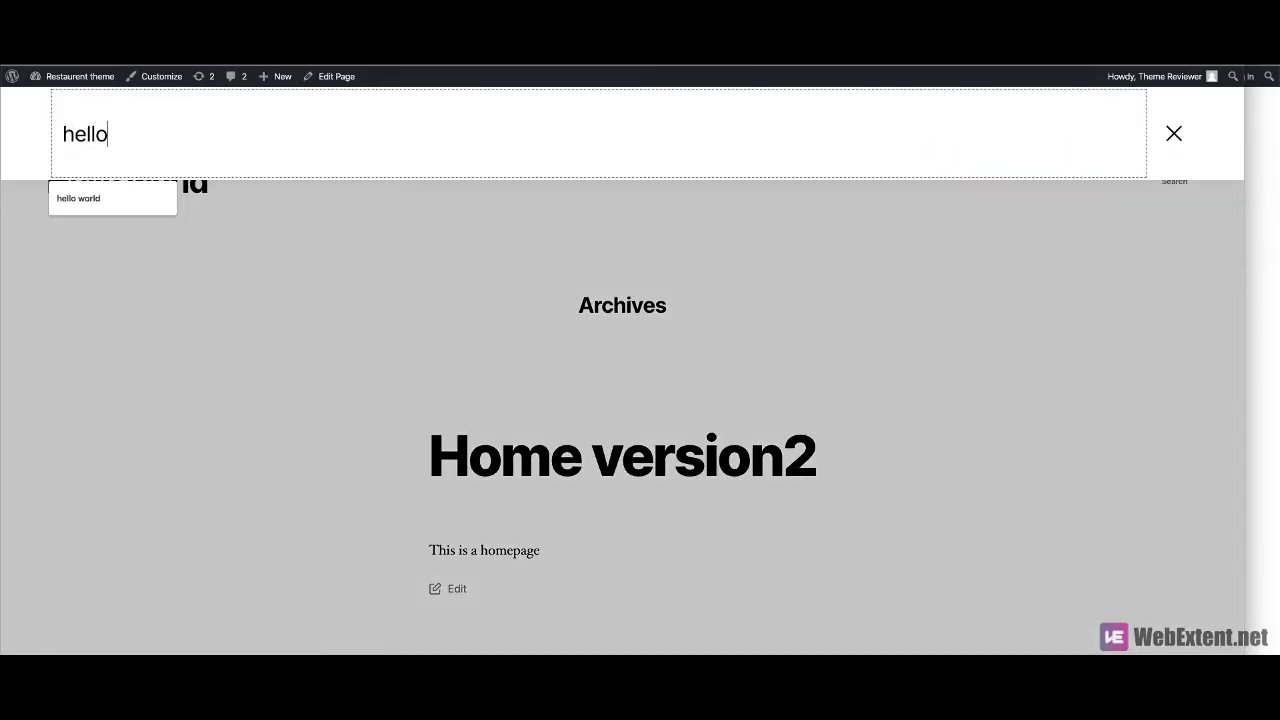
pyautogui.press('Return')
pyautogui.scroll(-1, 651, 366)
pyautogui.scroll(1, 566, 224)
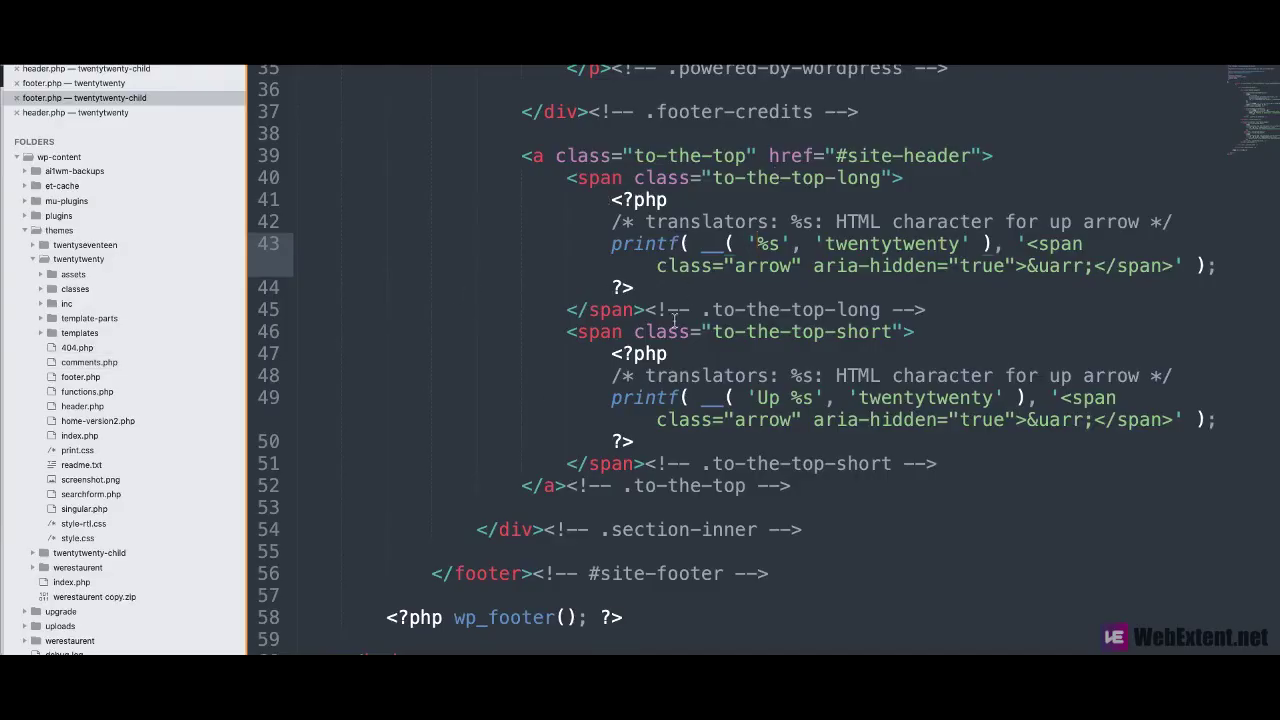
# Step: Open the parent theme's index.php and copy all of its code
pyautogui.scroll(-1, 760, 330)
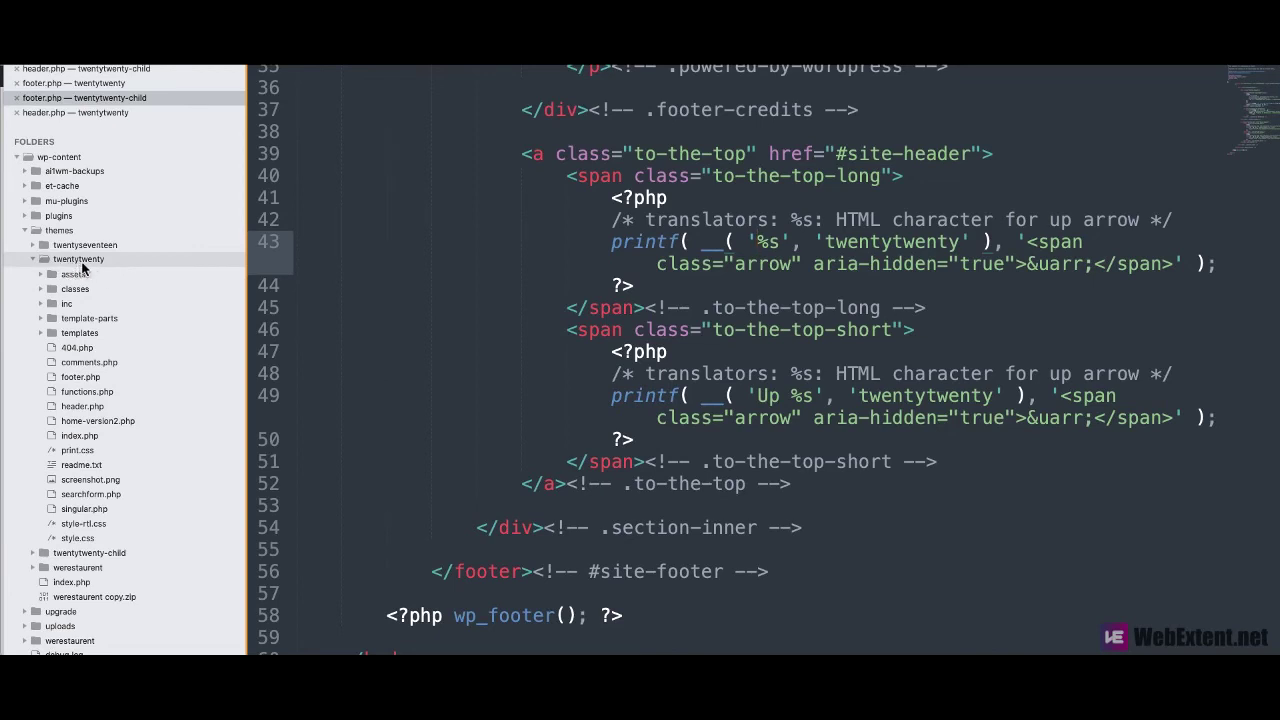
pyautogui.click(92, 441)
pyautogui.scroll(-2, 514, 466)
pyautogui.press('super+a')
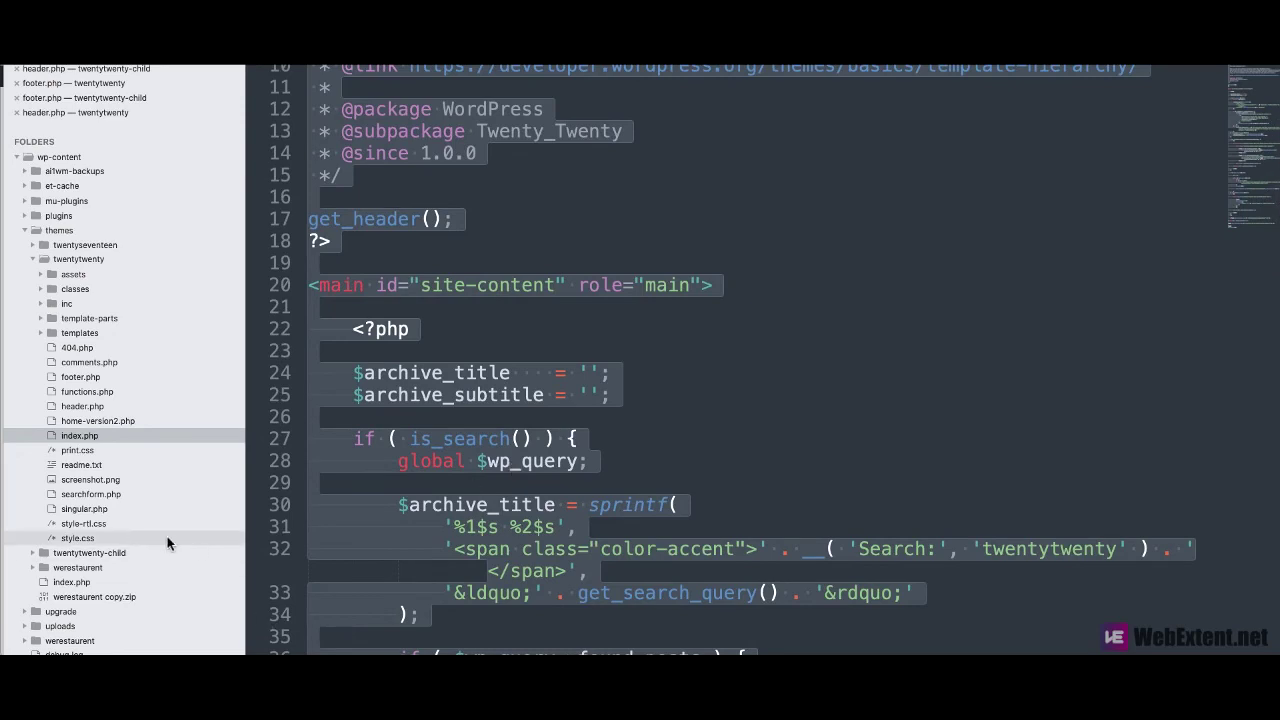
pyautogui.press('super+u')
# Step: Collapse the werestaurent folder and expand the twentytwenty-child theme folder
pyautogui.click(55, 567)
pyautogui.scroll(-5, 50, 571)
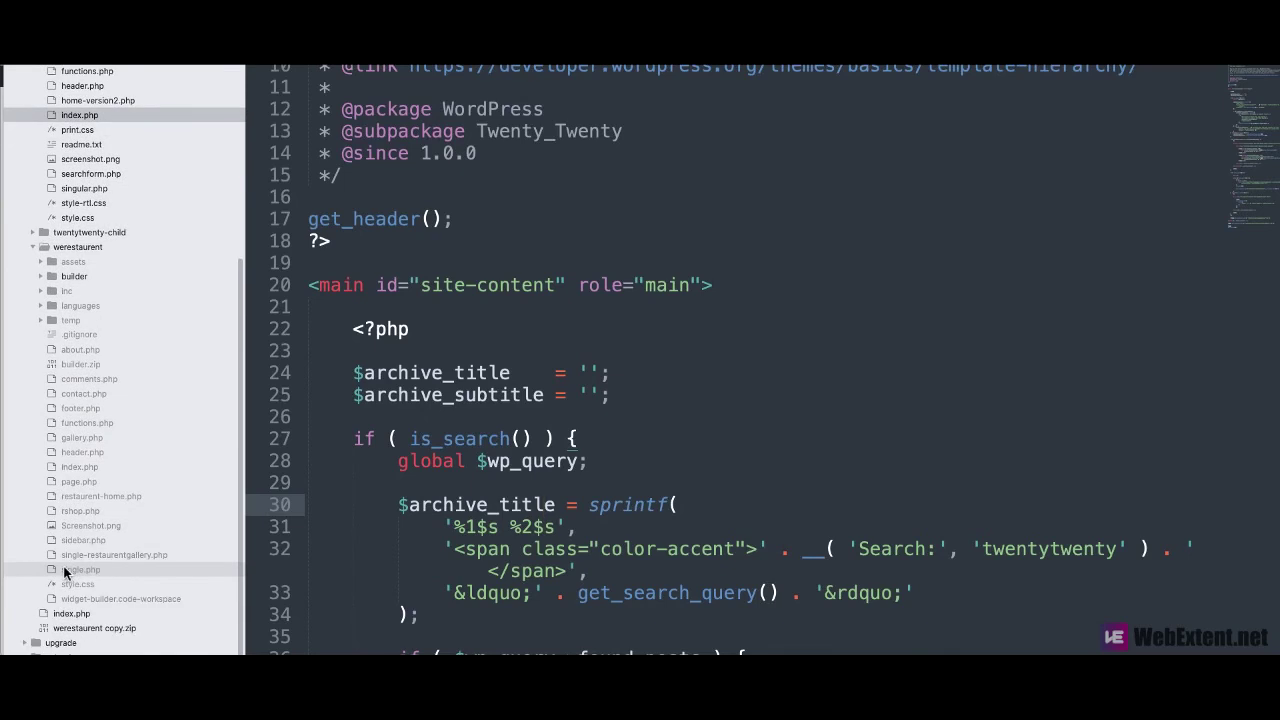
pyautogui.click(80, 247)
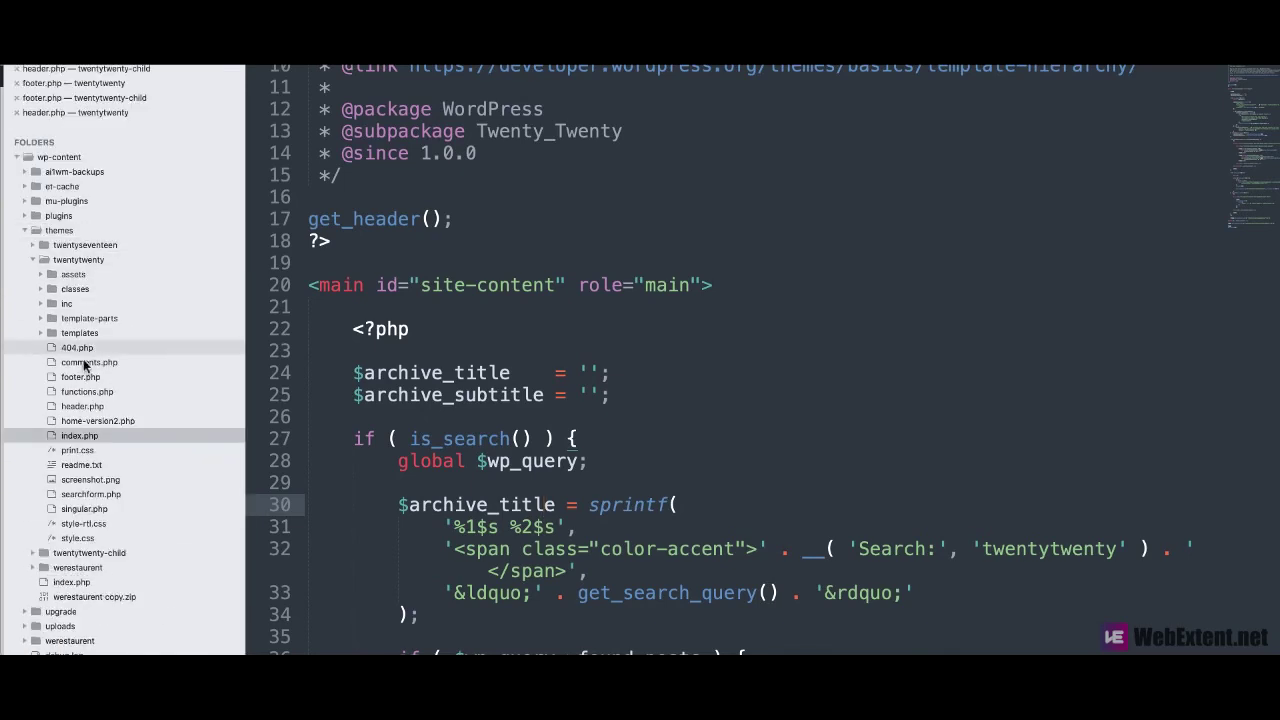
pyautogui.click(88, 552)
pyautogui.scroll(-2, 88, 552)
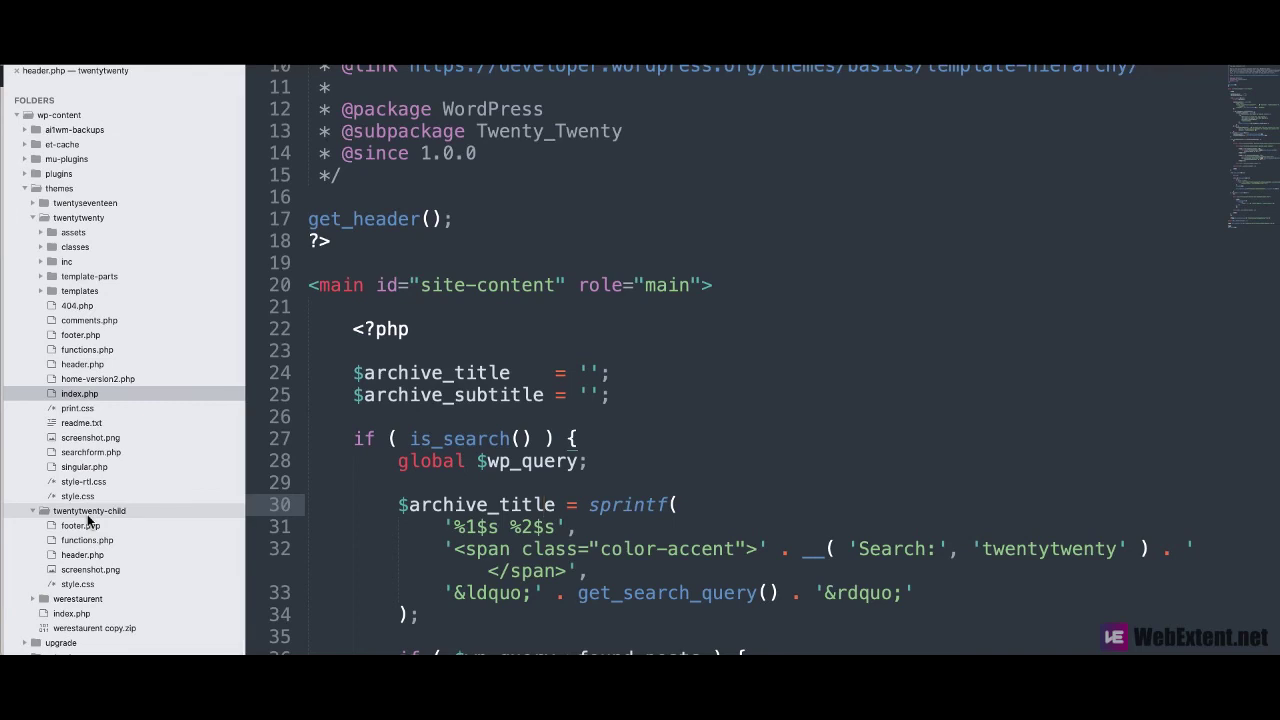
# Step: Create and save search.php in twentytwenty-child, then reload the search results page
pyautogui.rightClick(87, 514)
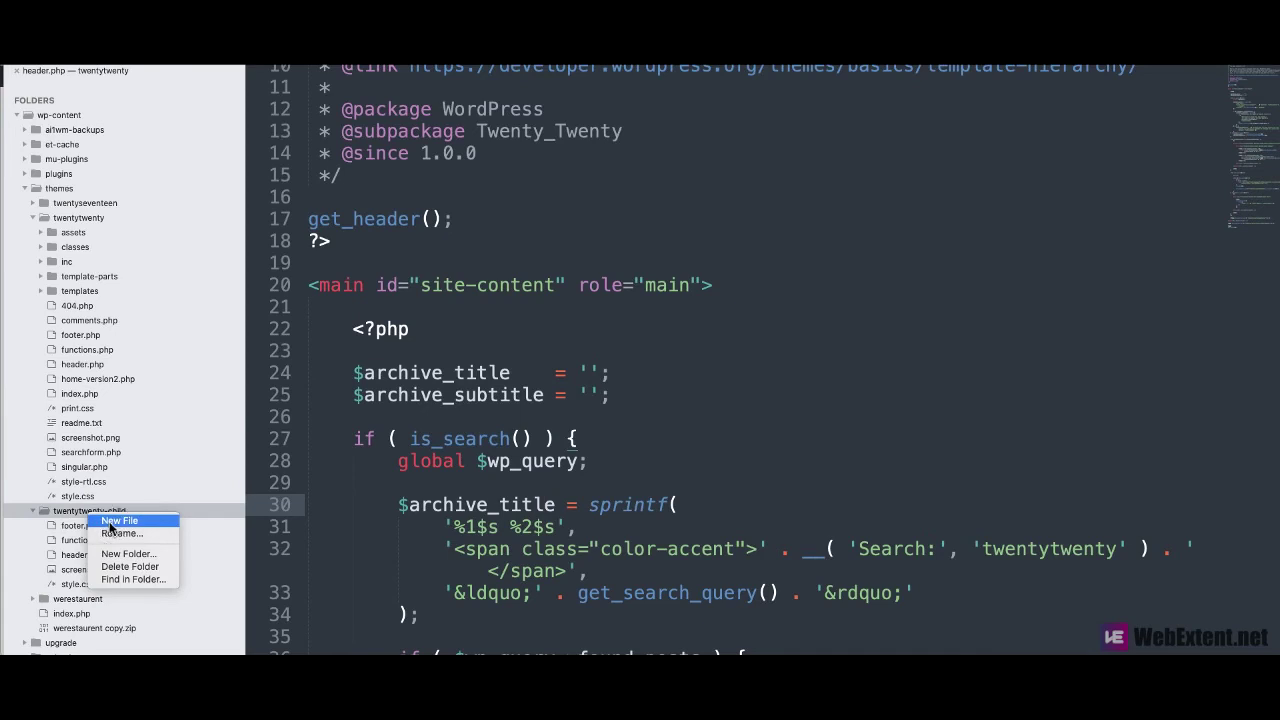
pyautogui.click(108, 521)
pyautogui.write('searc.php')
pyautogui.press('BackSpace')
pyautogui.press('BackSpace')
pyautogui.press('BackSpace')
pyautogui.press('BackSpace')
pyautogui.press('BackSpace')
pyautogui.press('BackSpace')
pyautogui.press('BackSpace')
pyautogui.press('BackSpace')
pyautogui.write('earch.php')
pyautogui.hotkey('ctrl', 's')
pyautogui.press('Return')
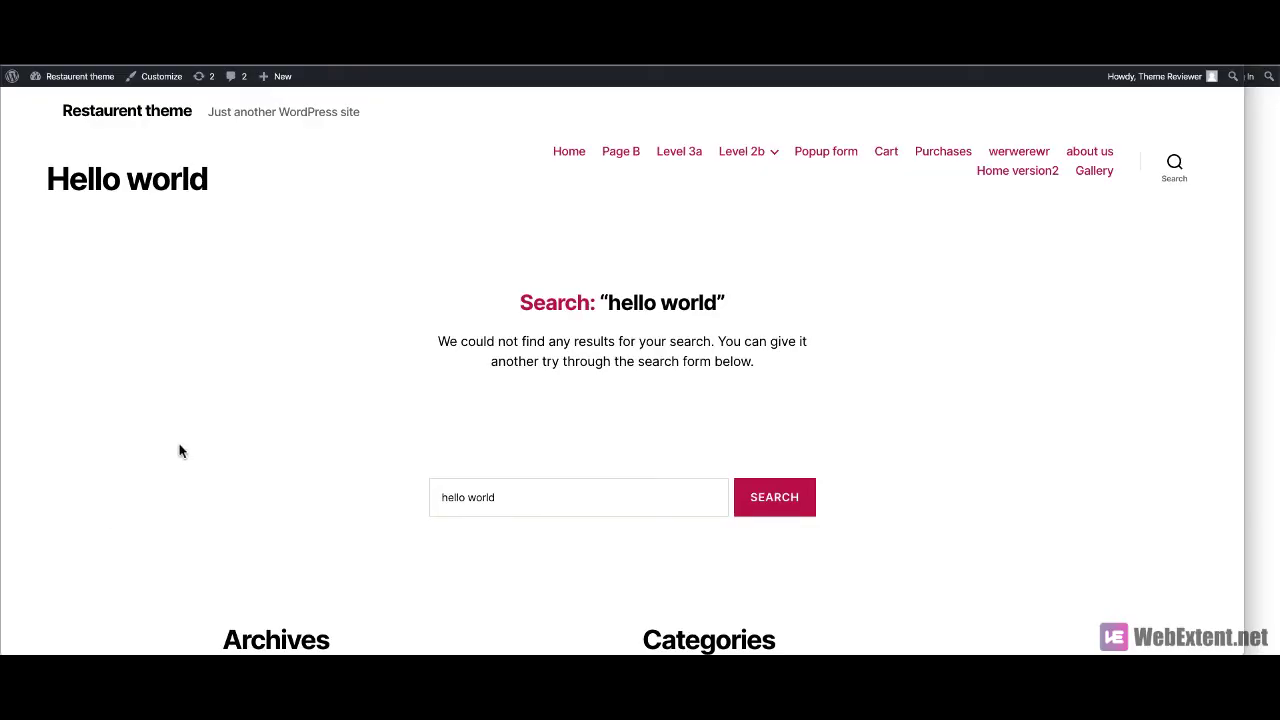
pyautogui.press('F5')
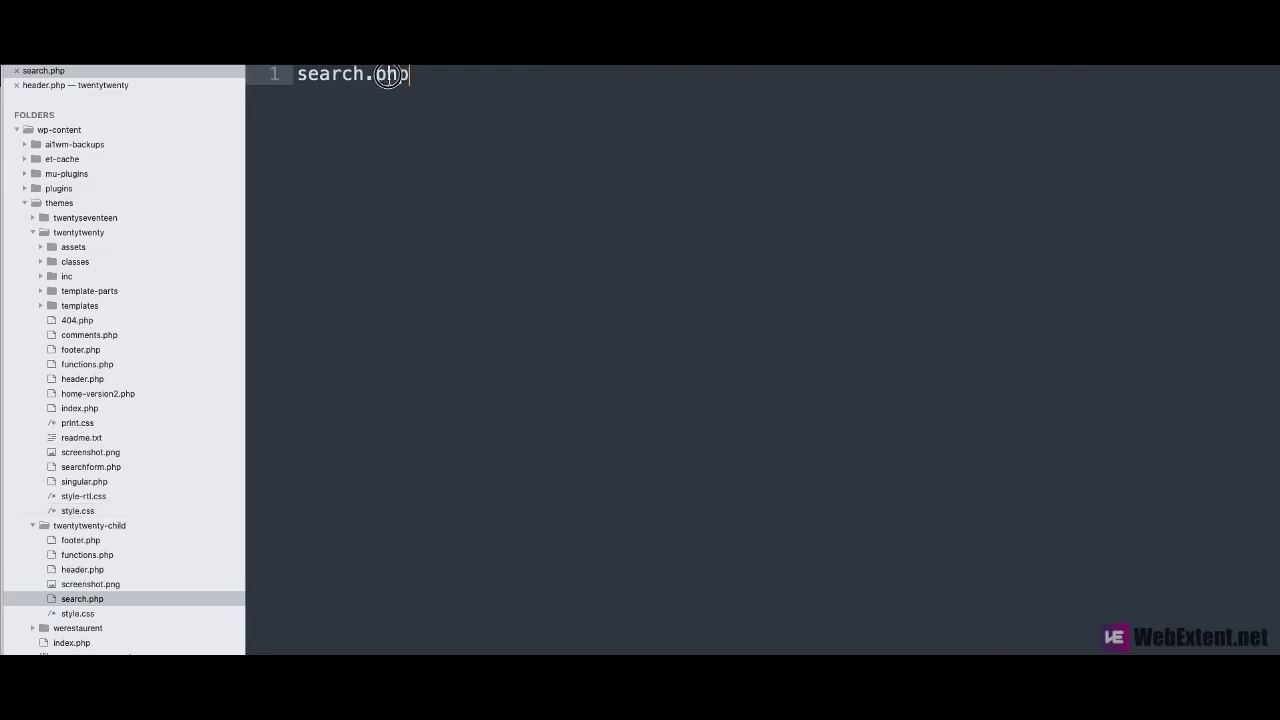
# Step: Replace search.php's placeholder text with the copied index.php code
pyautogui.hotkey('ctrl', 'a')
pyautogui.press('BackSpace')
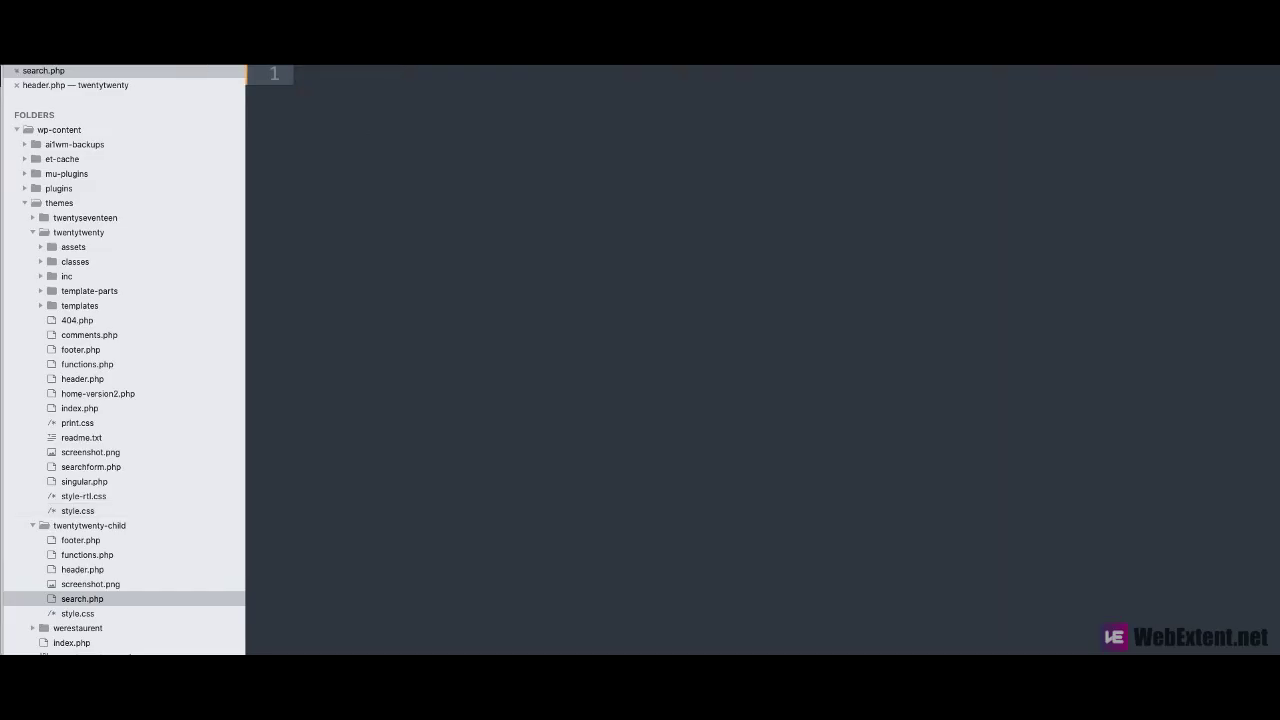
pyautogui.hotkey('ctrl', 'v')
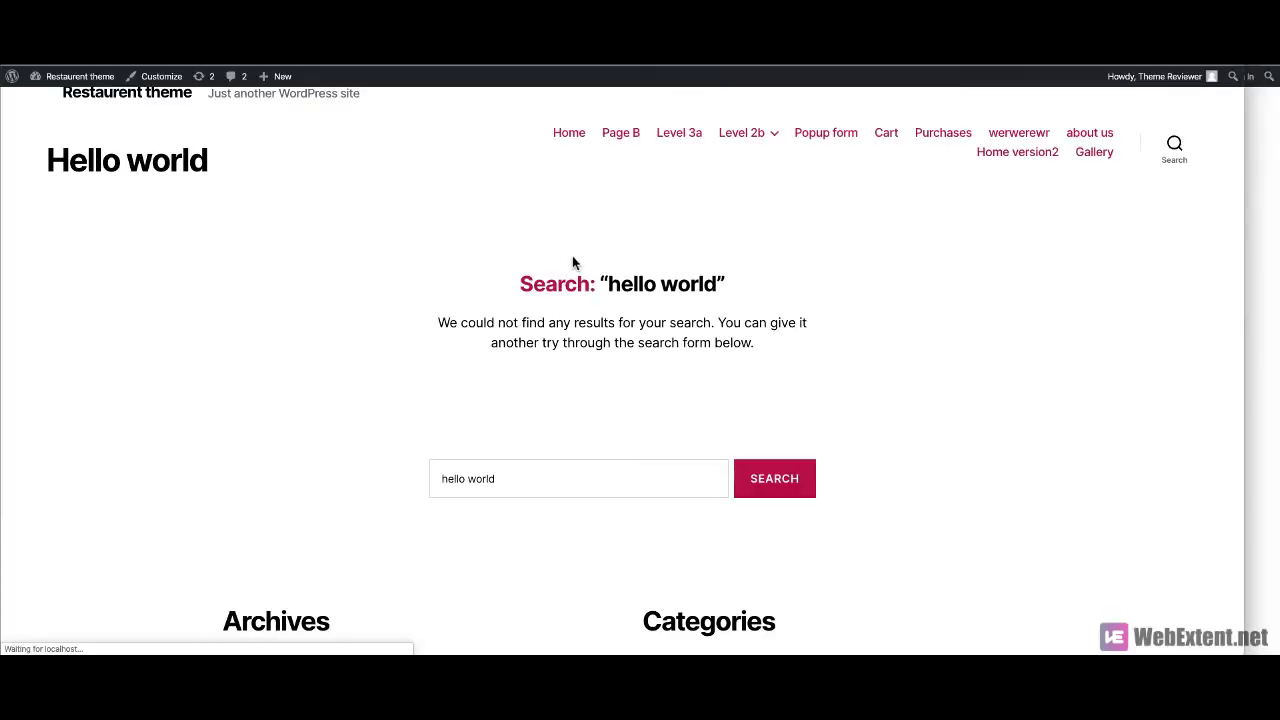
# Step: Scroll through the child search.php to review the is_search() title and result-count subtitle code
pyautogui.scroll(-3, 558, 348)
pyautogui.scroll(3, 558, 349)
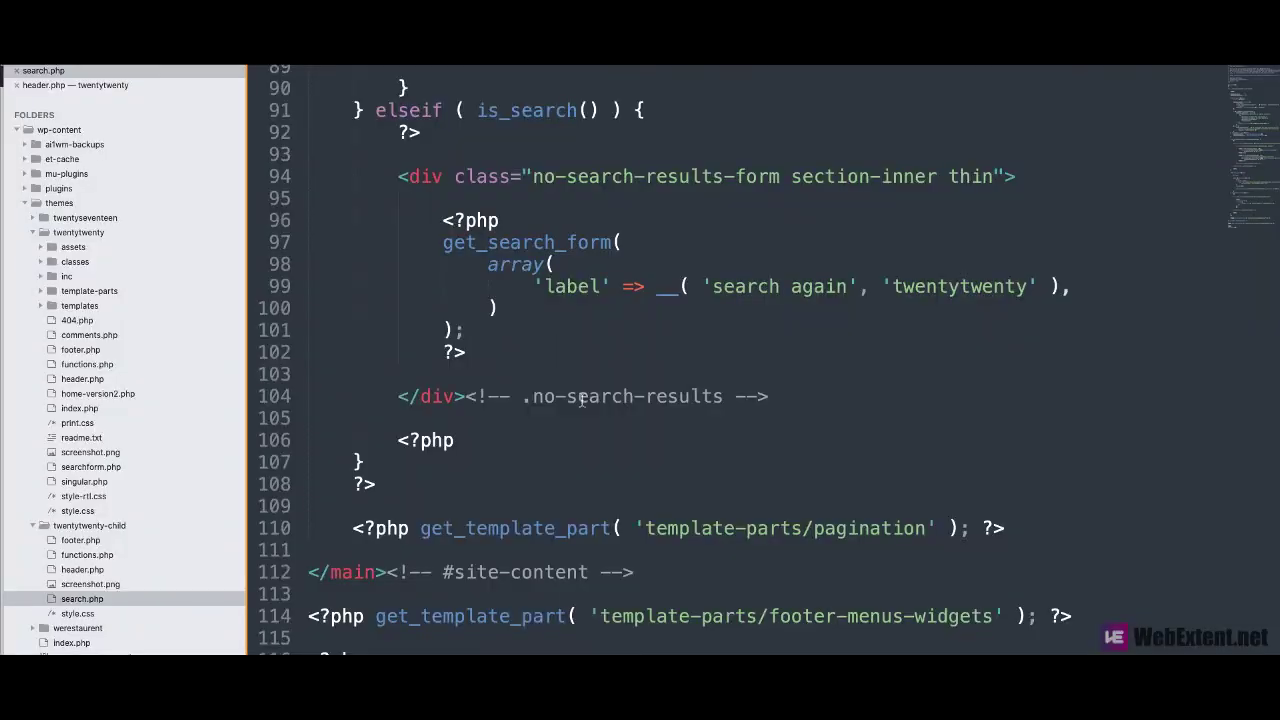
pyautogui.scroll(15, 583, 400)
pyautogui.scroll(3, 583, 400)
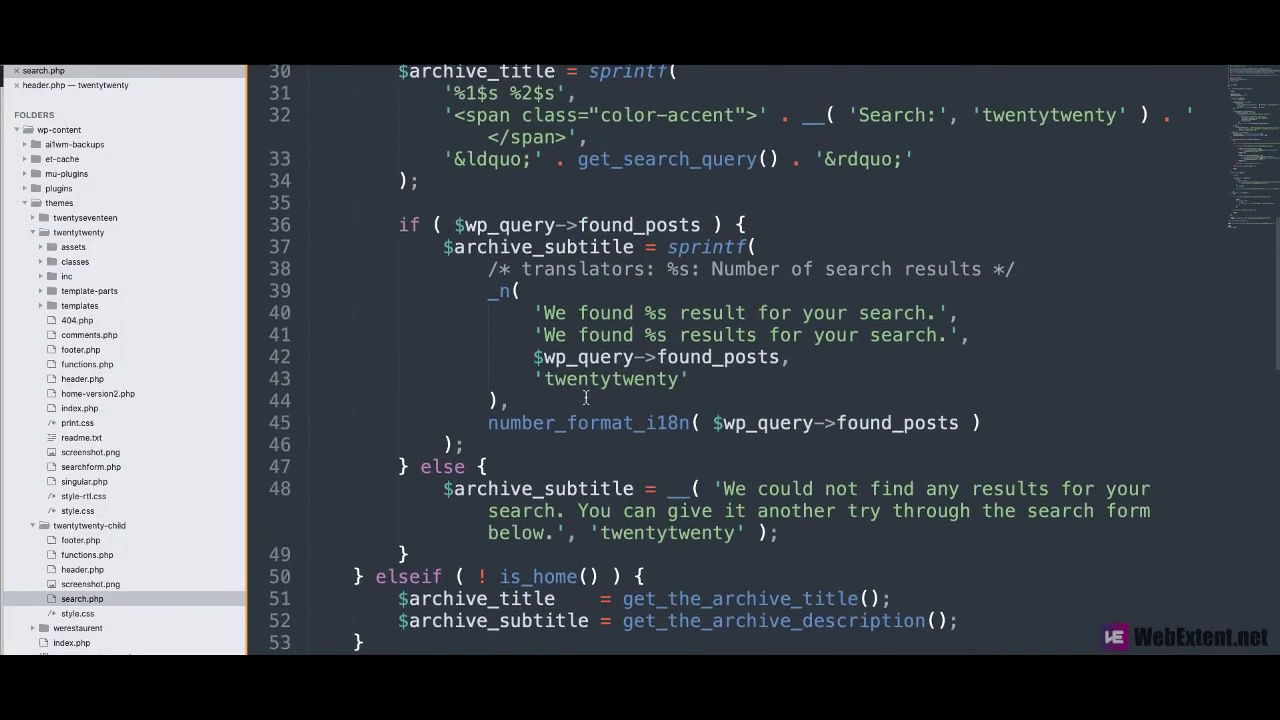
pyautogui.scroll(8, 585, 397)
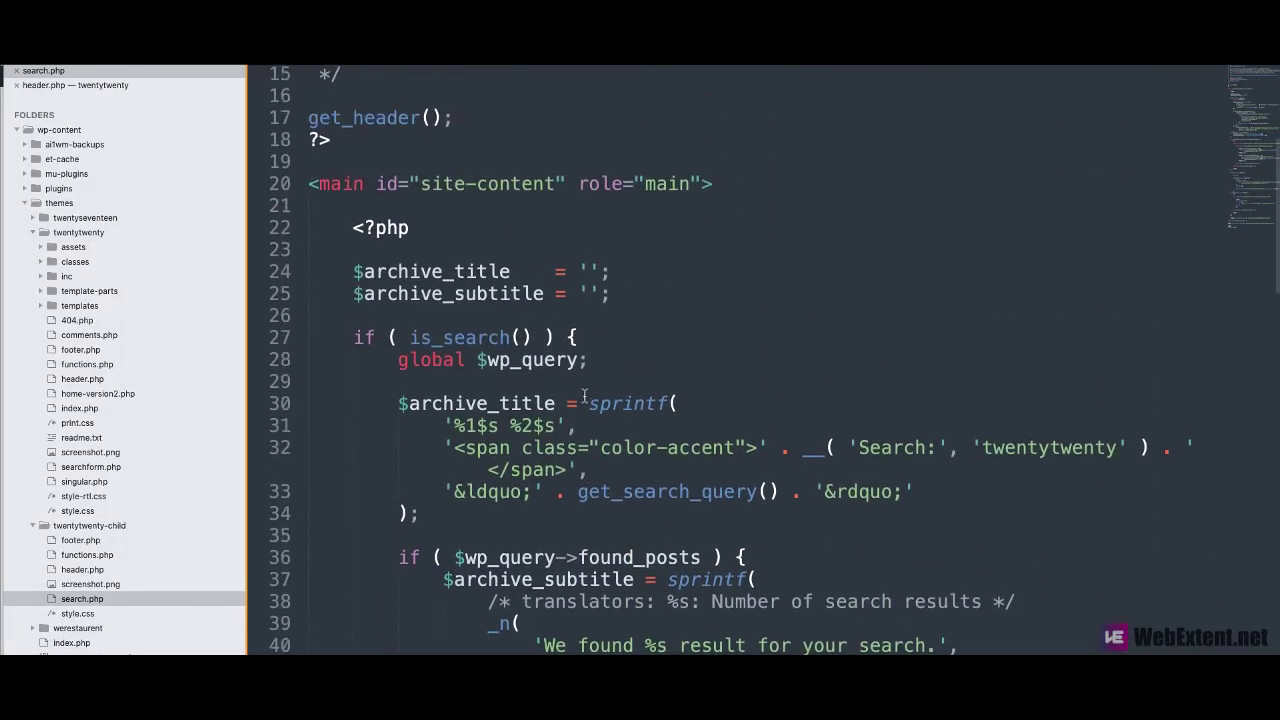
pyautogui.scroll(-3, 520, 405)
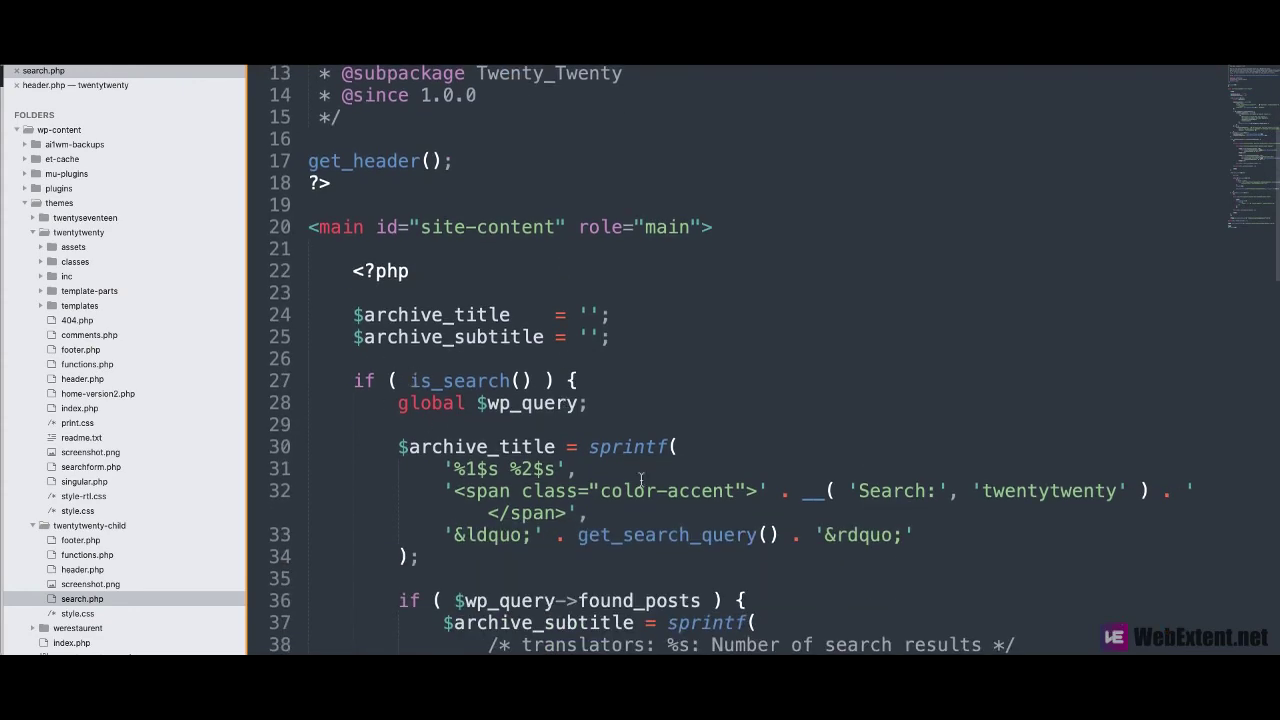
pyautogui.scroll(-7, 645, 480)
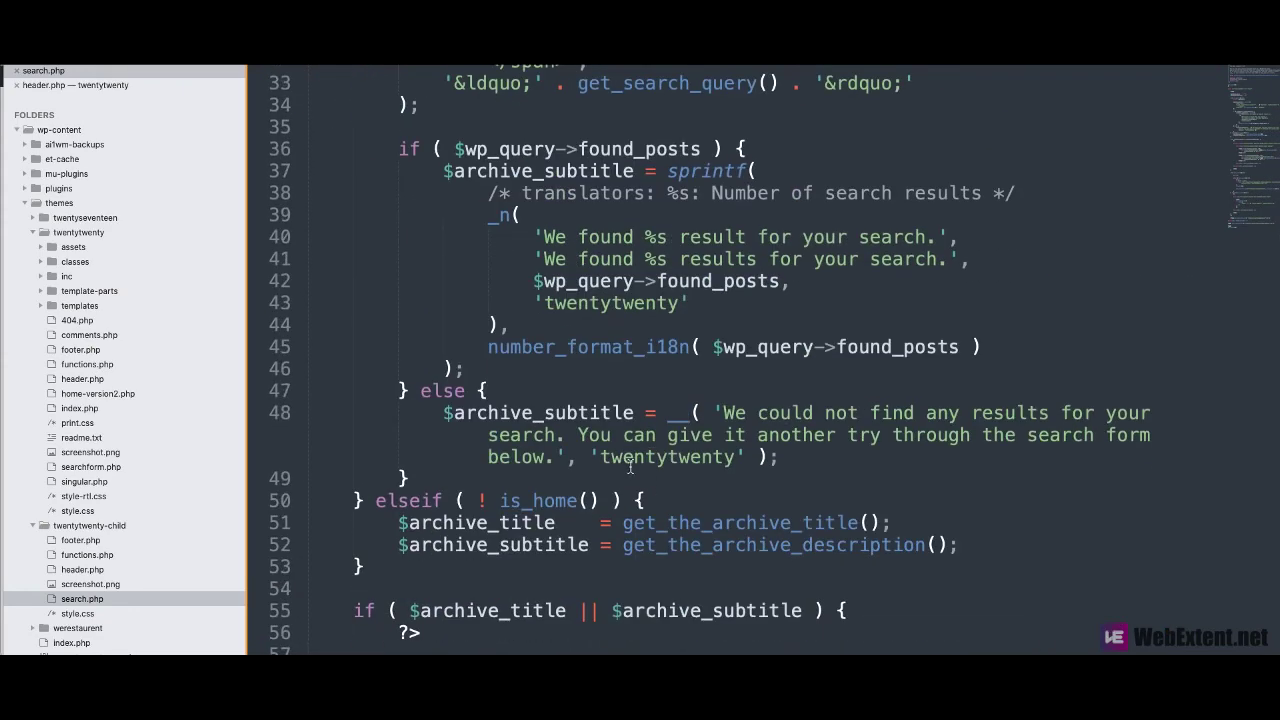